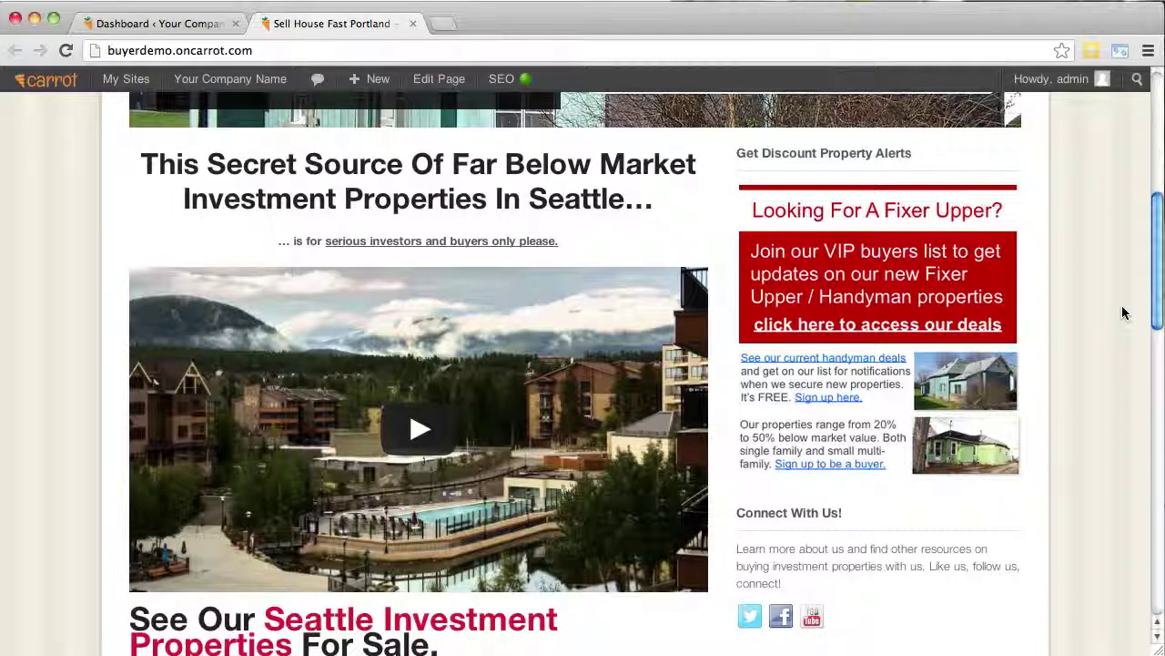
# Scroll through the live home page's sidebar and highlight the Connect With Us description
pyautogui.scroll(5, 1122, 312)
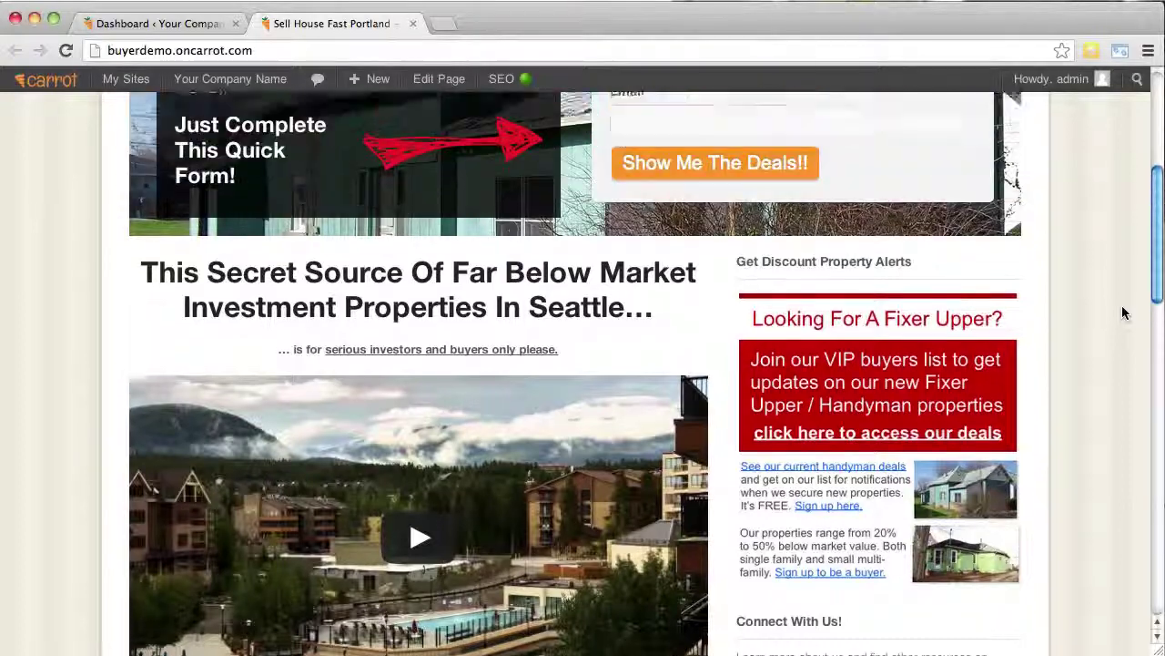
pyautogui.scroll(-4, 1122, 312)
pyautogui.scroll(-3, 1122, 312)
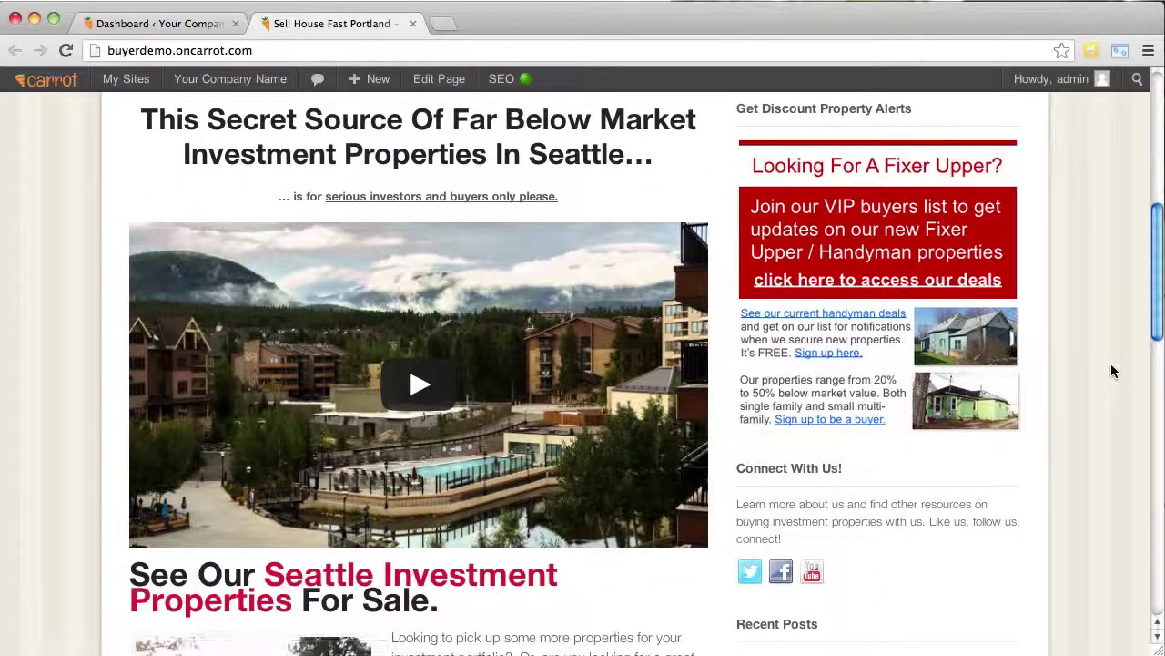
pyautogui.scroll(-4, 1111, 364)
pyautogui.scroll(-2, 1111, 365)
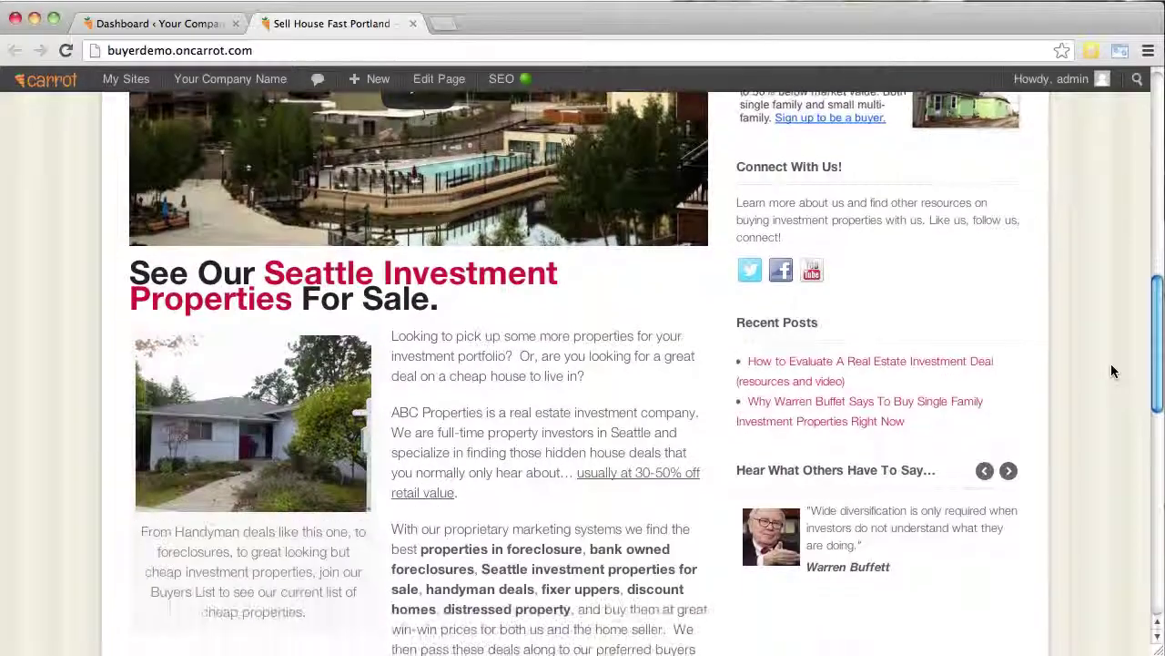
pyautogui.scroll(6, 1111, 364)
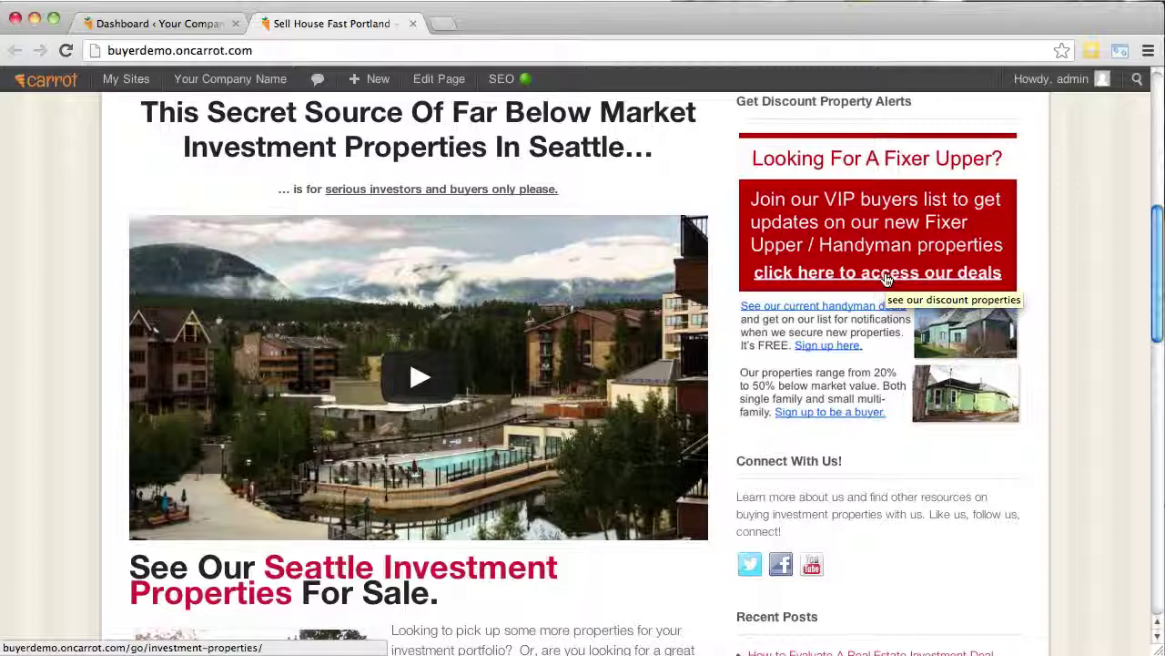
pyautogui.scroll(-4, 1094, 289)
pyautogui.moveTo(737, 278); pyautogui.dragTo(906, 330)
pyautogui.click(907, 332)
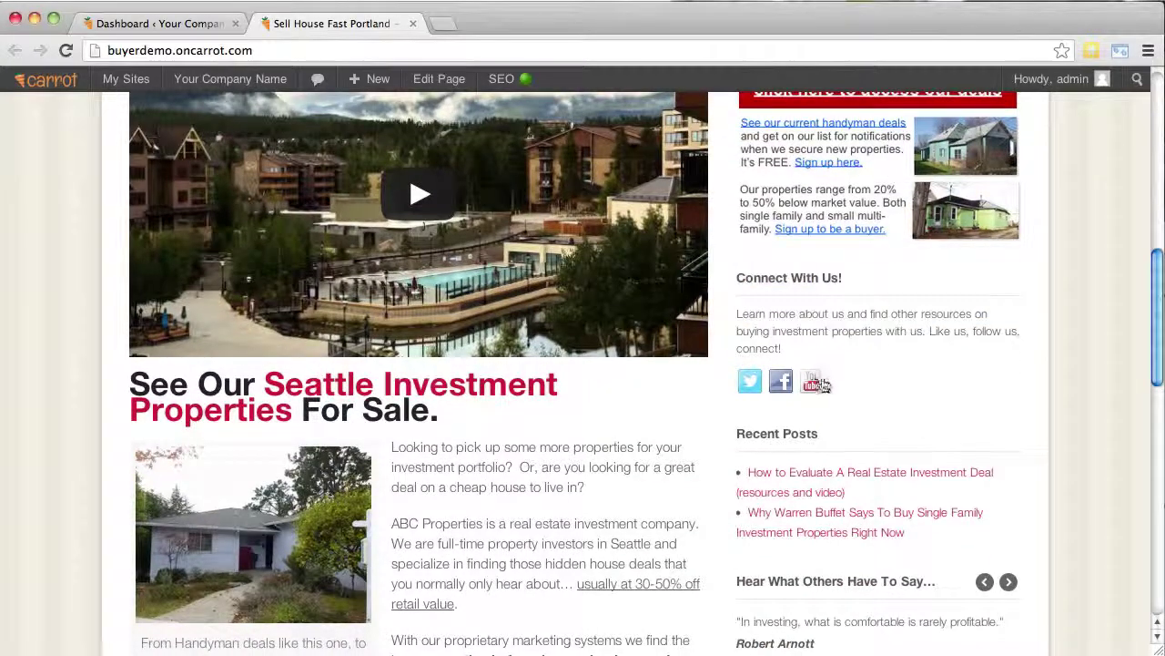
# Scroll down to the testimonials, advance the slider to the next quote, then scroll back up
pyautogui.scroll(-1, 1065, 374)
pyautogui.scroll(-2, 1064, 375)
pyautogui.scroll(-10, 828, 469)
pyautogui.scroll(10, 828, 469)
pyautogui.click(1009, 465)
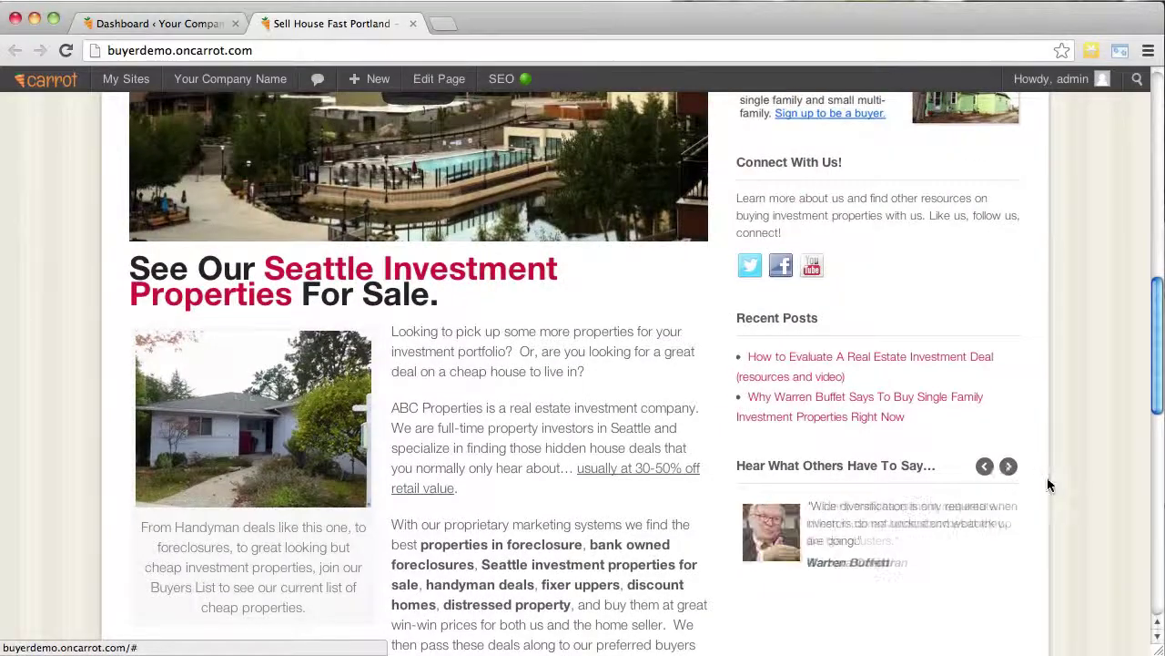
pyautogui.scroll(1, 1047, 482)
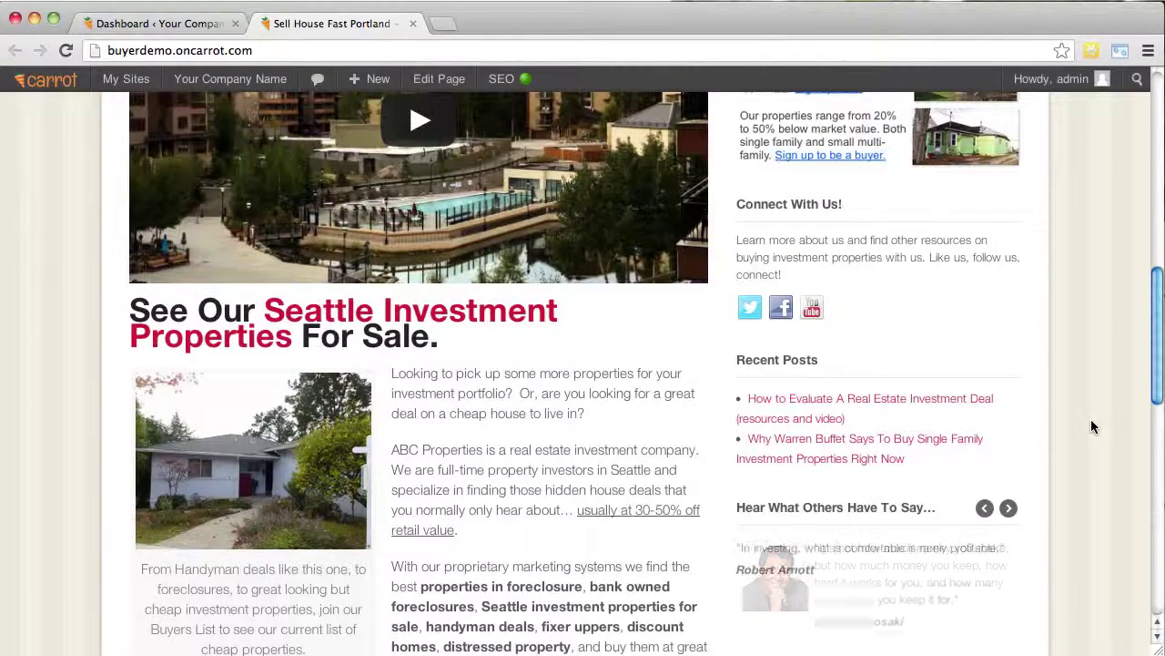
pyautogui.scroll(4, 1092, 422)
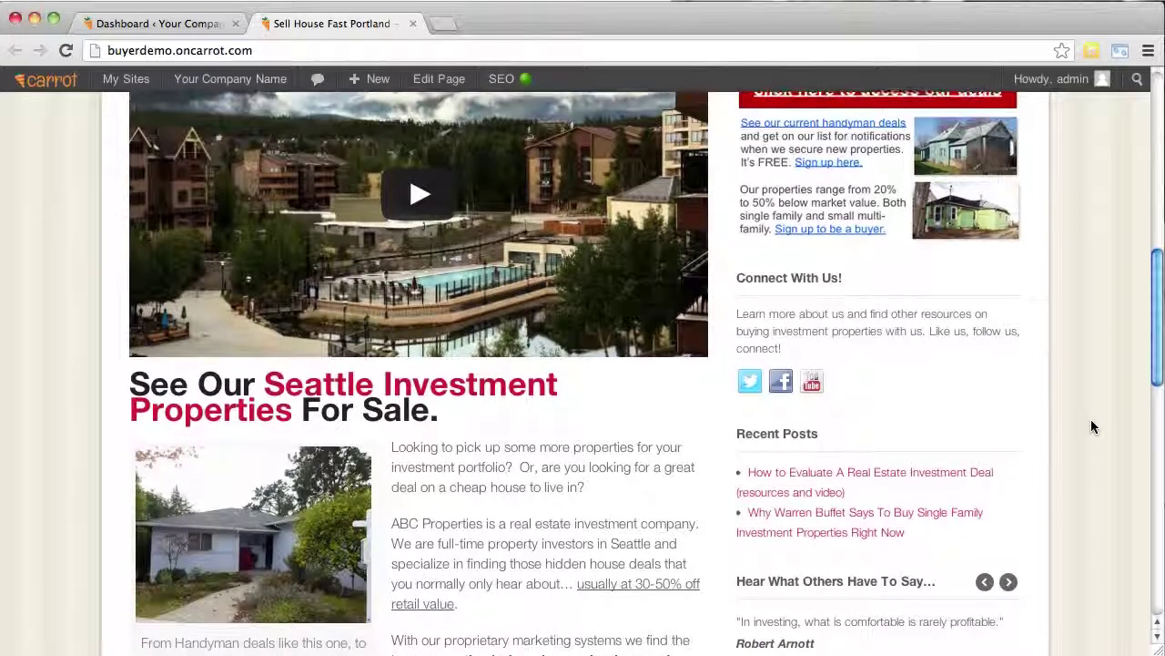
pyautogui.scroll(2, 1093, 425)
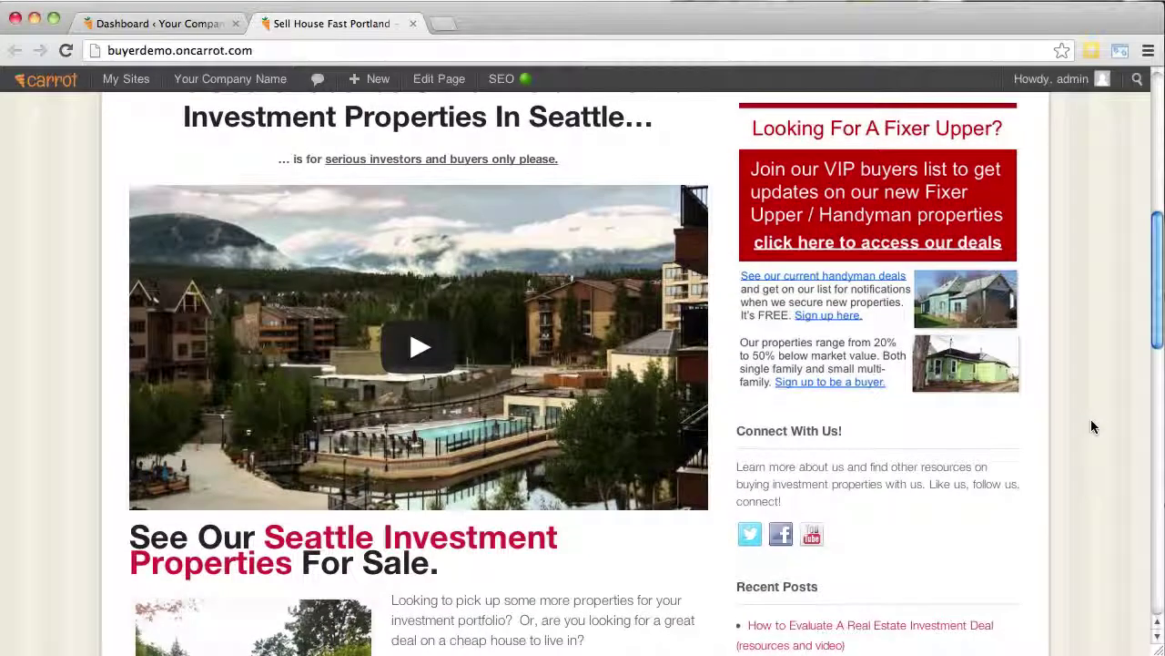
pyautogui.scroll(1, 1092, 424)
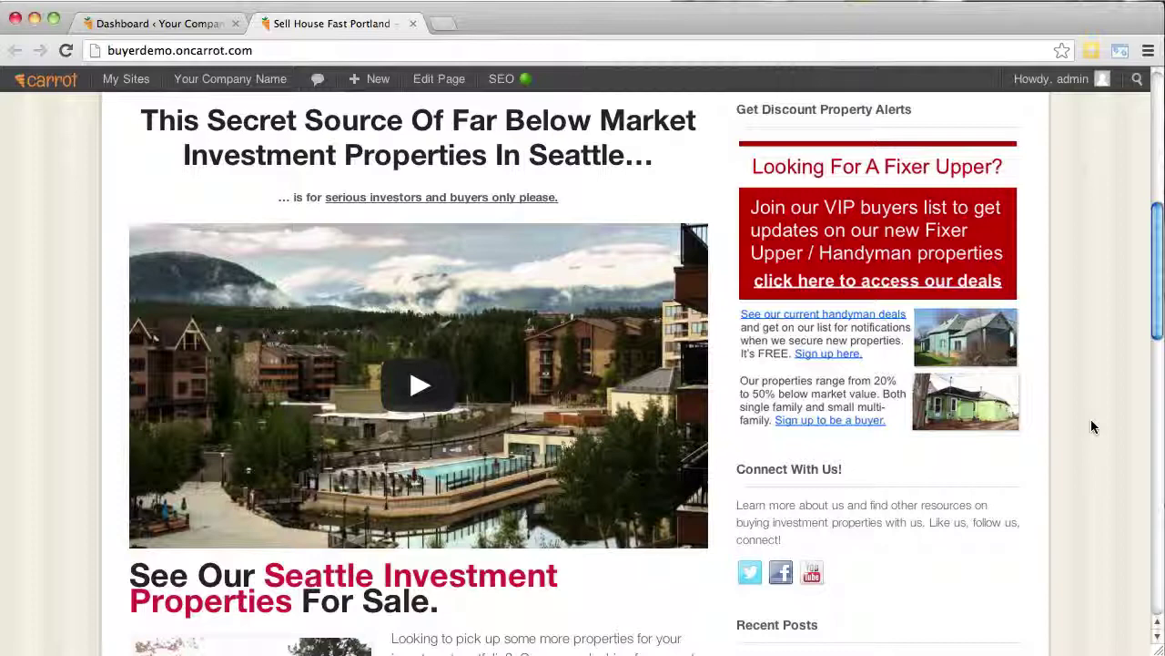
# Go to the admin dashboard and open Appearance > Sidebar
pyautogui.click(165, 25)
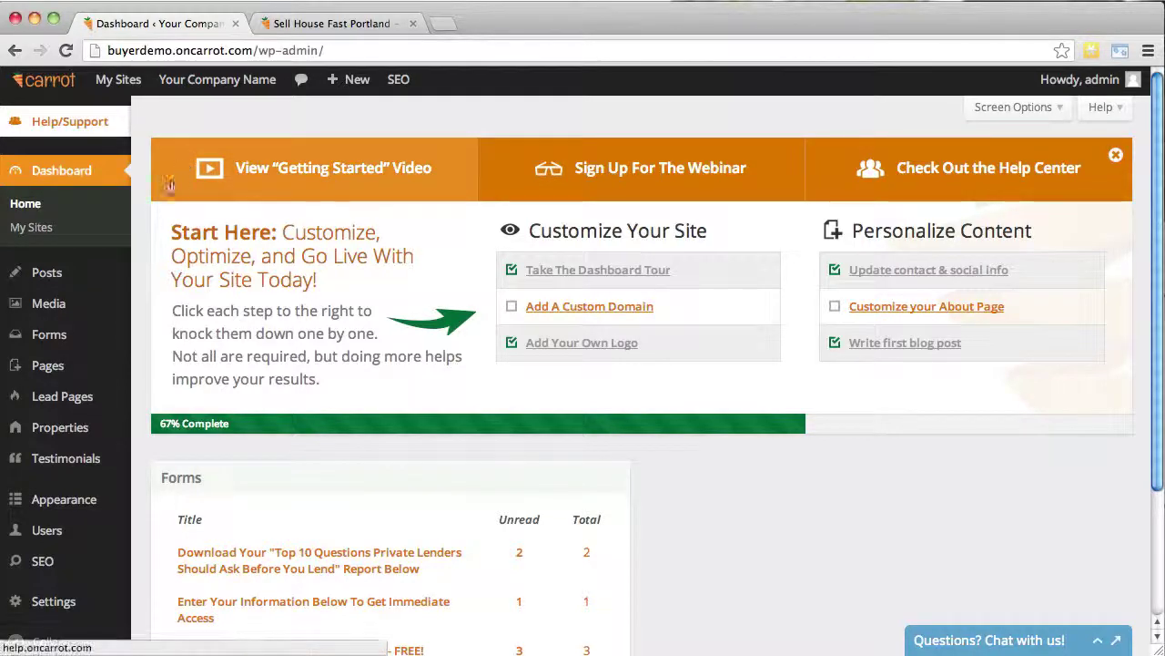
pyautogui.scroll(-1, 142, 216)
pyautogui.moveTo(103, 496)
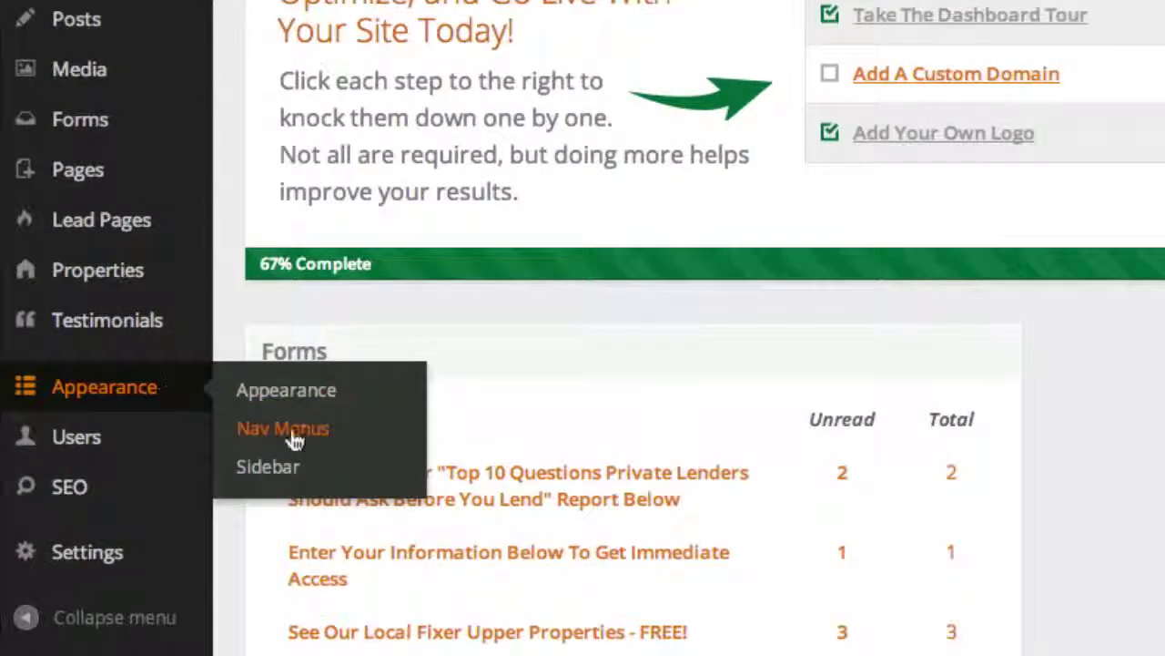
pyautogui.click(293, 483)
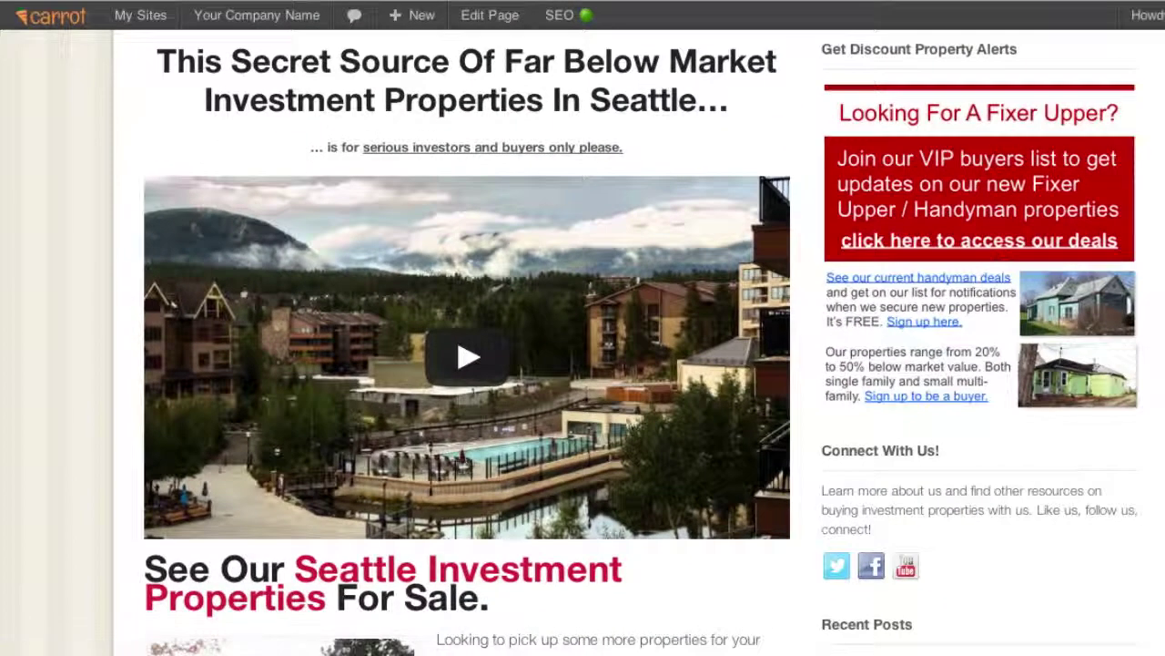
# Compare the live sidebar's Get Discount Property Alerts heading against the Primary sidebar's four widgets
pyautogui.scroll(2, 466, 364)
pyautogui.scroll(-1, 583, 346)
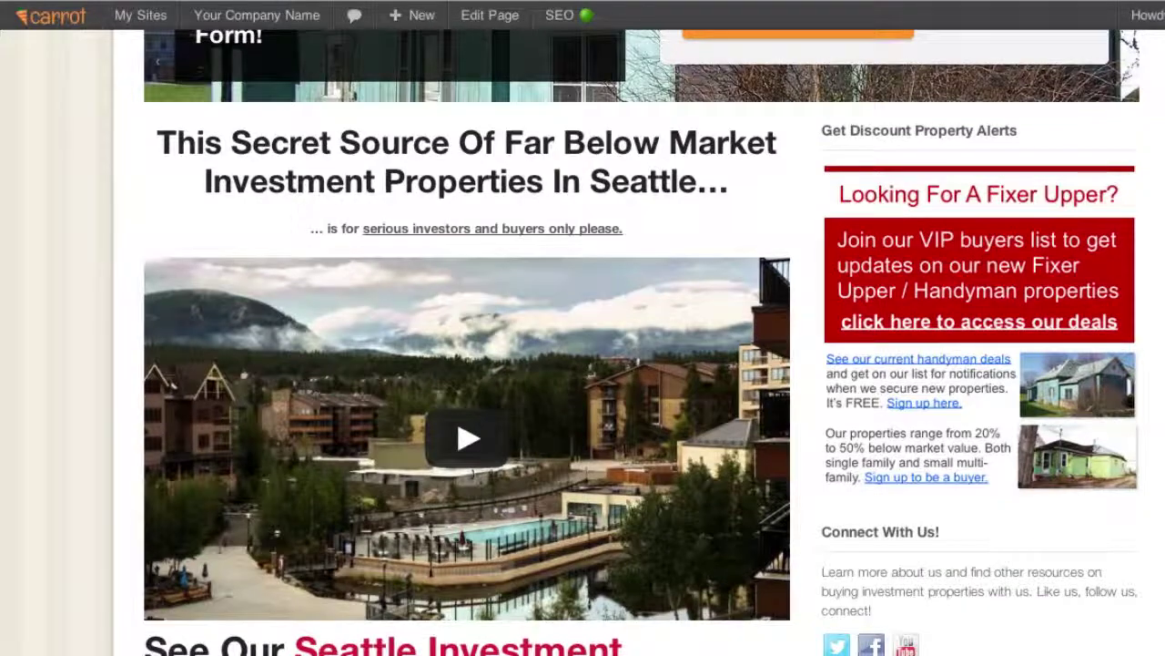
pyautogui.moveTo(822, 132); pyautogui.dragTo(907, 137)
pyautogui.scroll(-3, 907, 137)
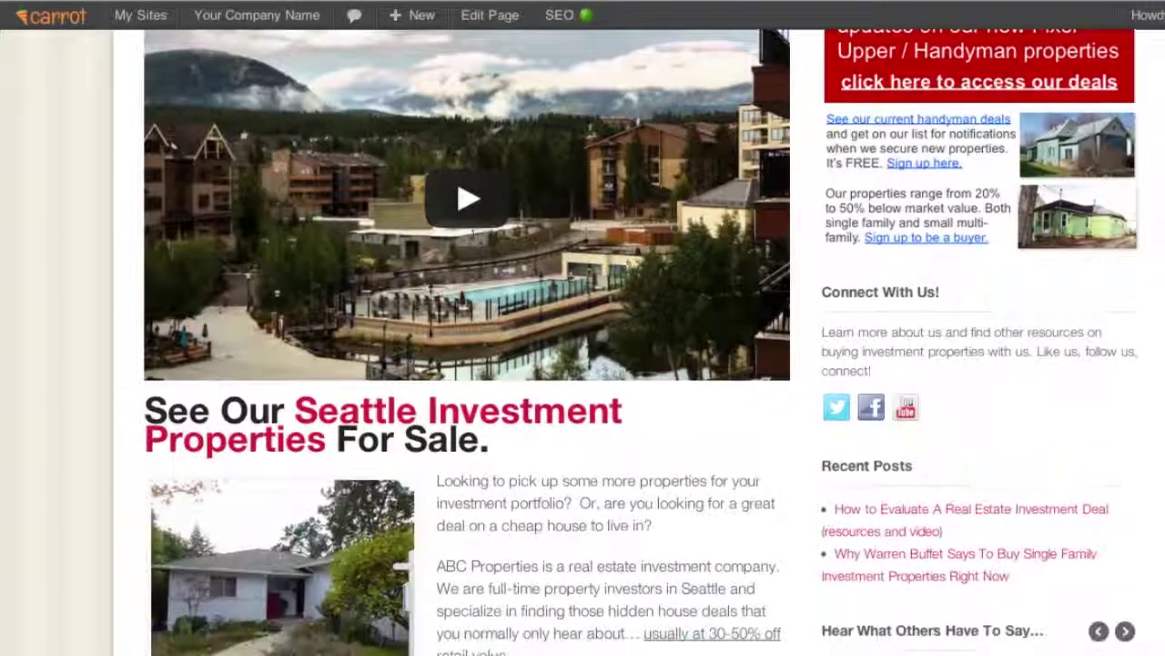
pyautogui.scroll(-2, 871, 407)
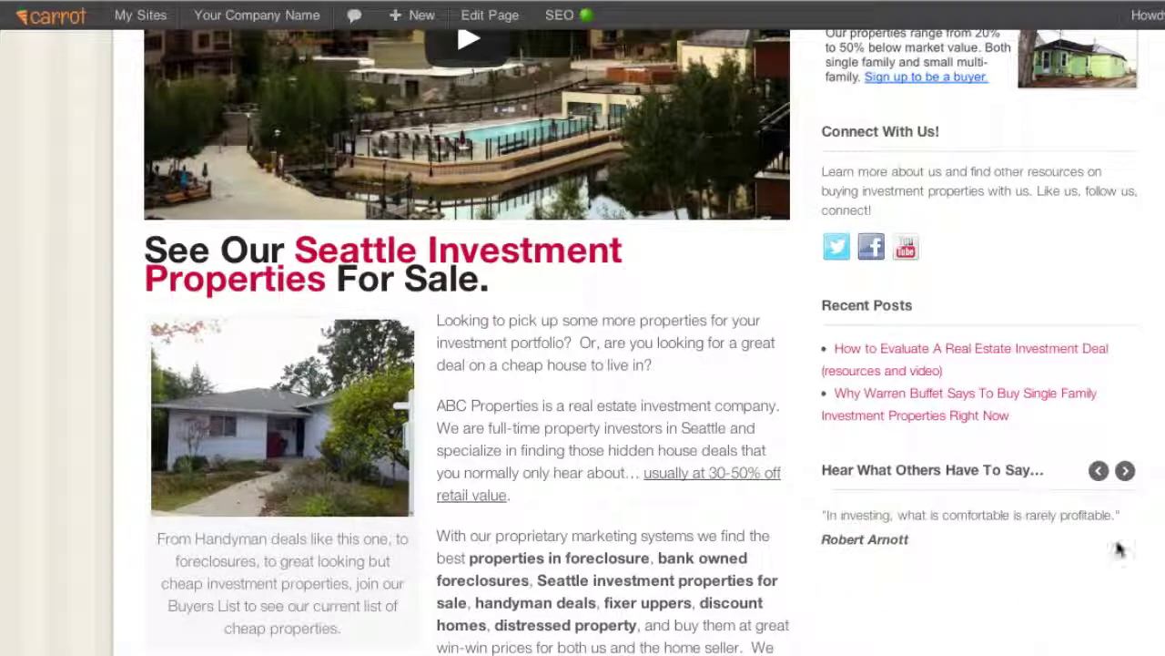
pyautogui.scroll(2, 582, 341)
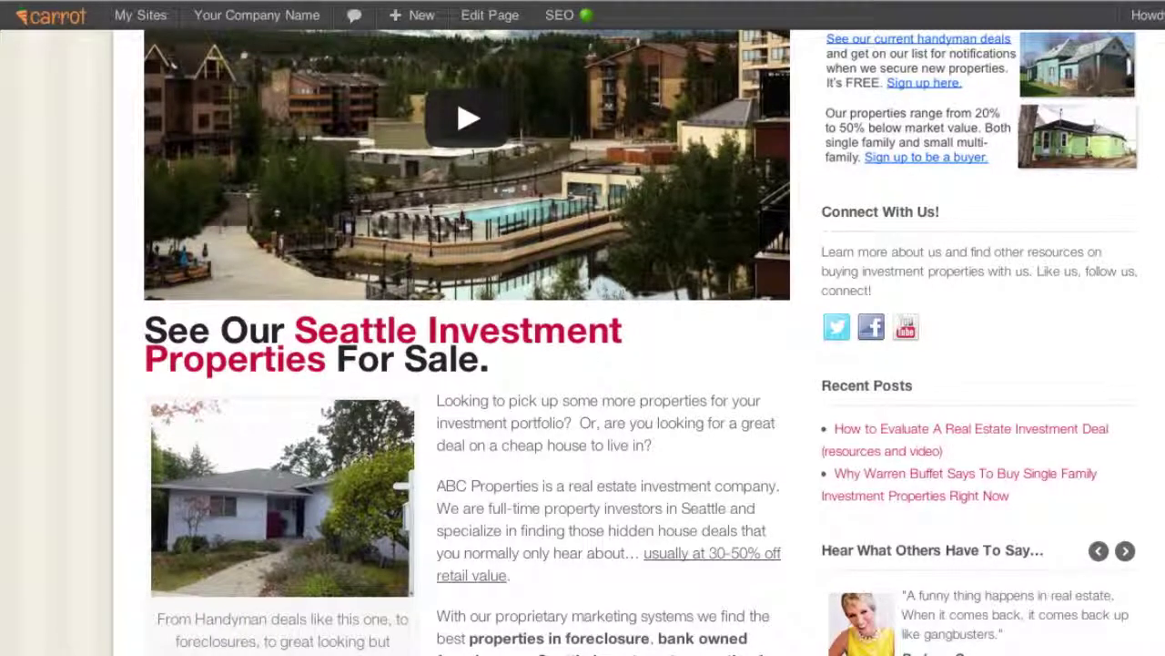
pyautogui.scroll(6, 582, 341)
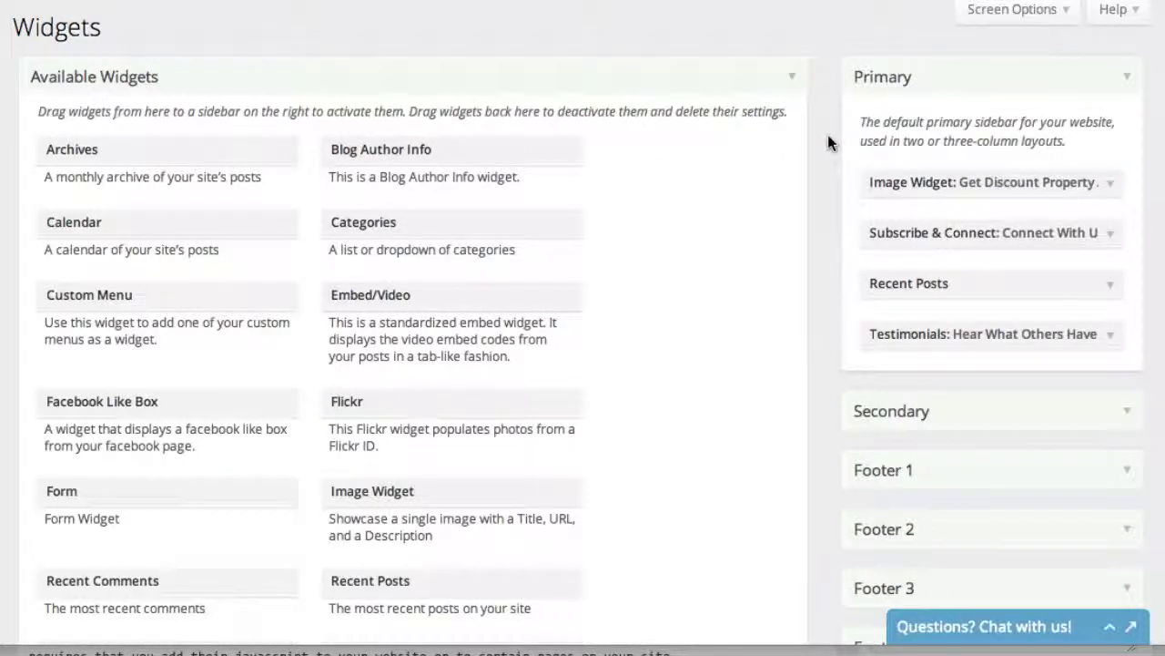
# Collapse the Primary sidebar widget list and open the site's Testimonials page
pyautogui.scroll(-1, 828, 141)
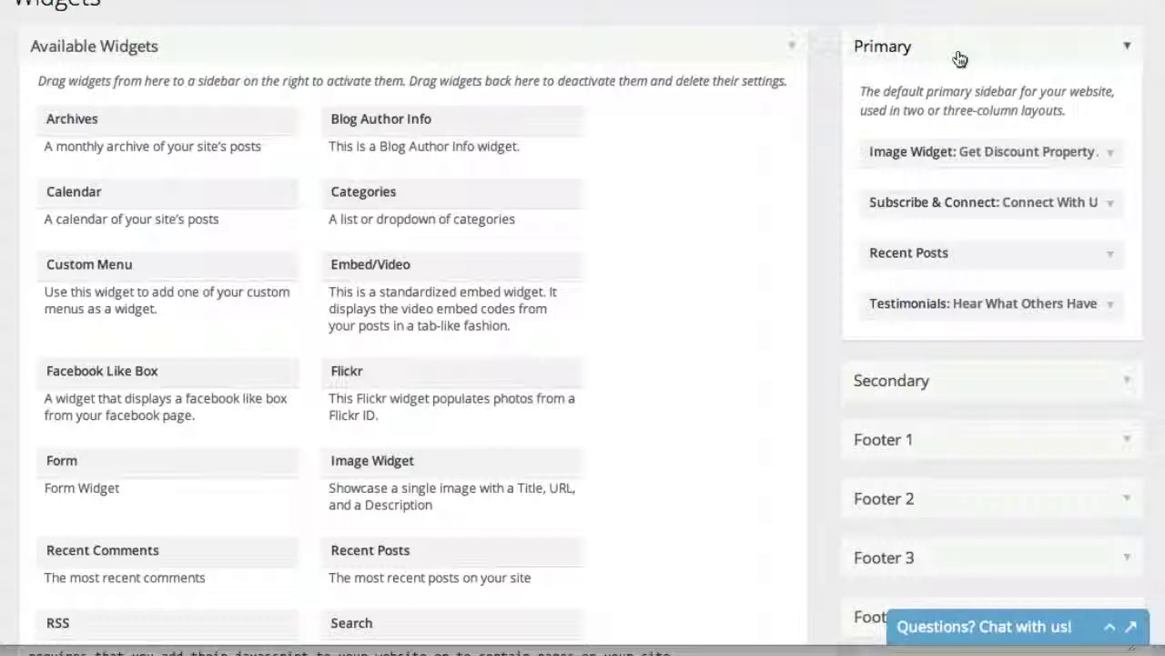
pyautogui.click(1126, 47)
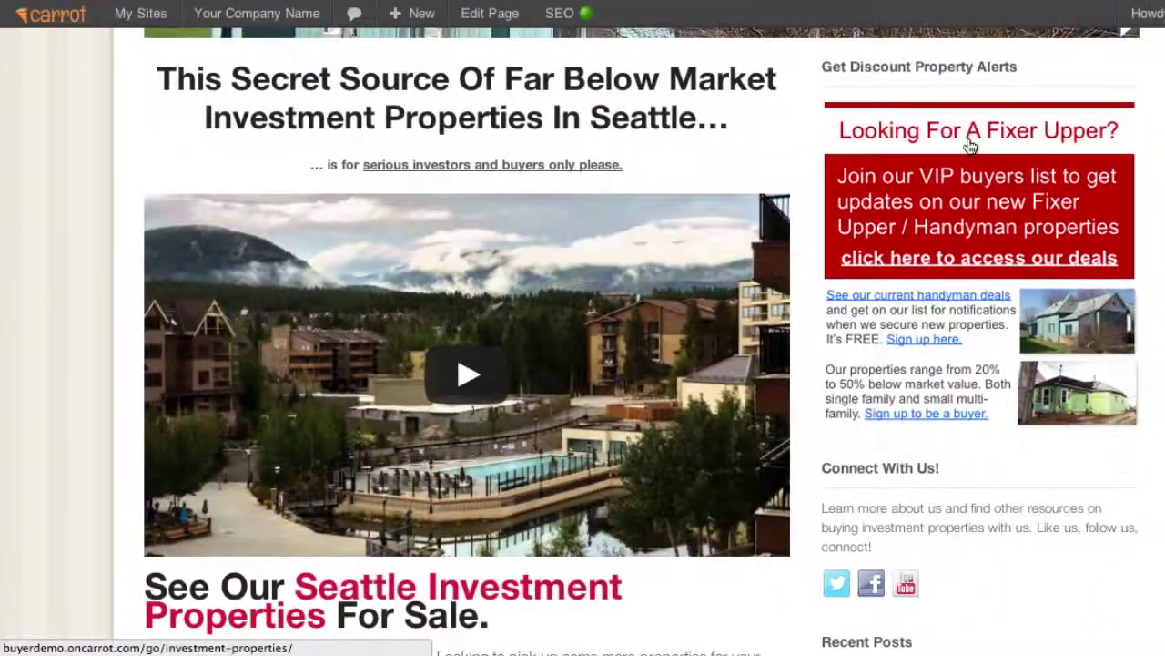
pyautogui.scroll(-5, 970, 146)
pyautogui.scroll(10, 969, 146)
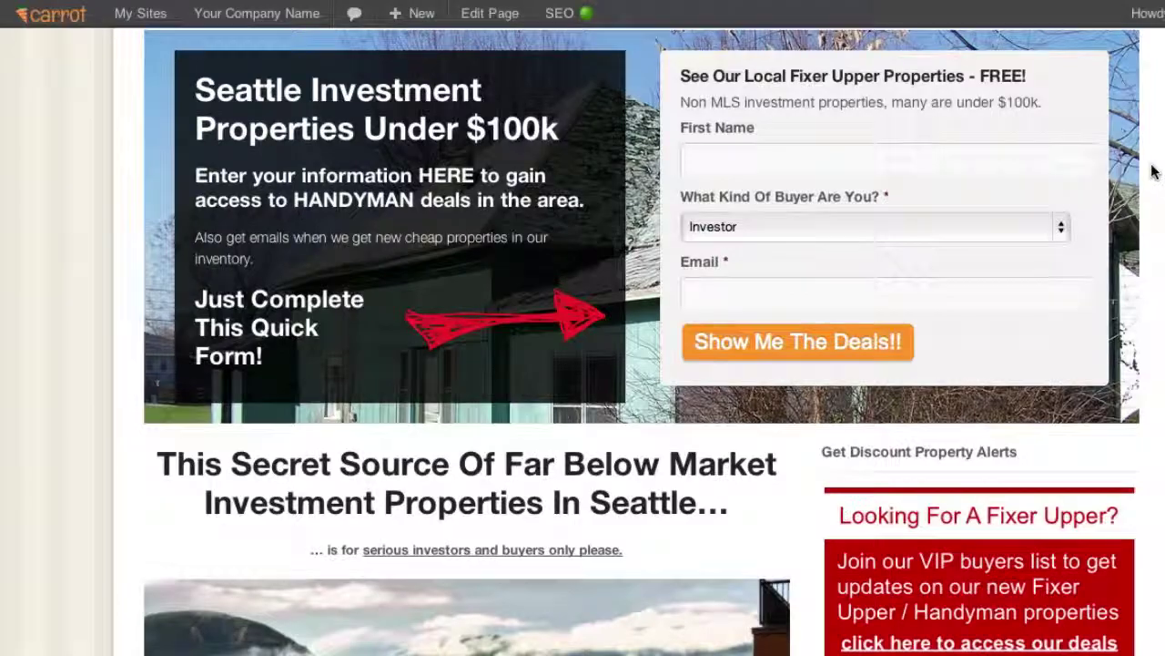
pyautogui.scroll(-1, 1152, 172)
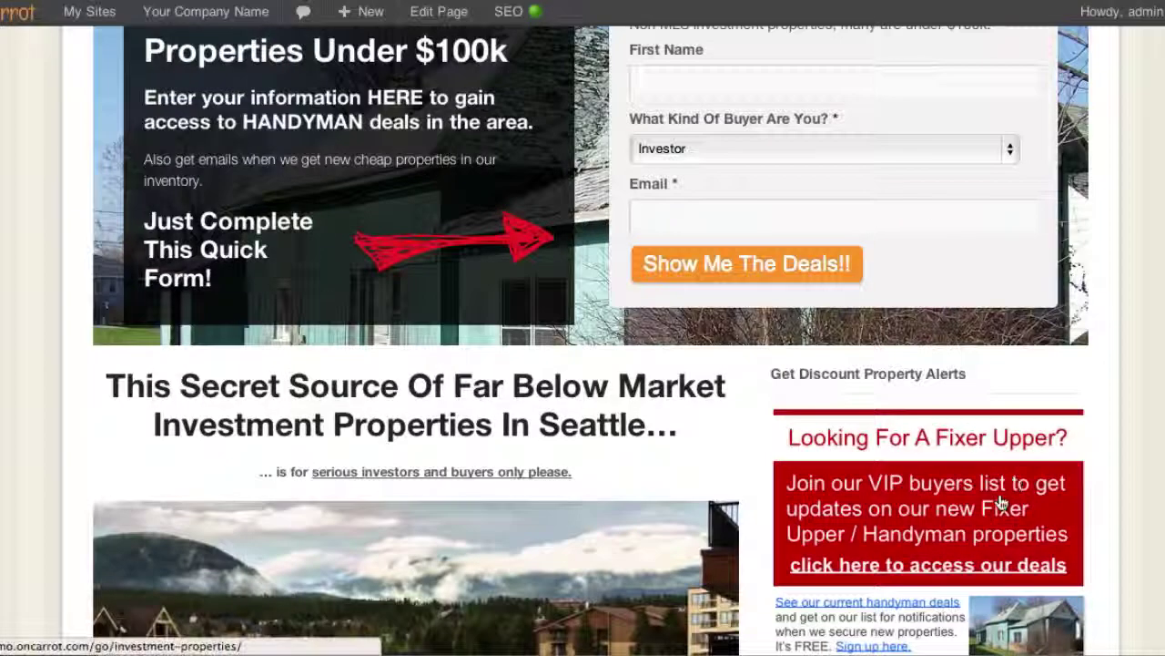
pyautogui.scroll(-3, 999, 503)
pyautogui.scroll(6, 817, 132)
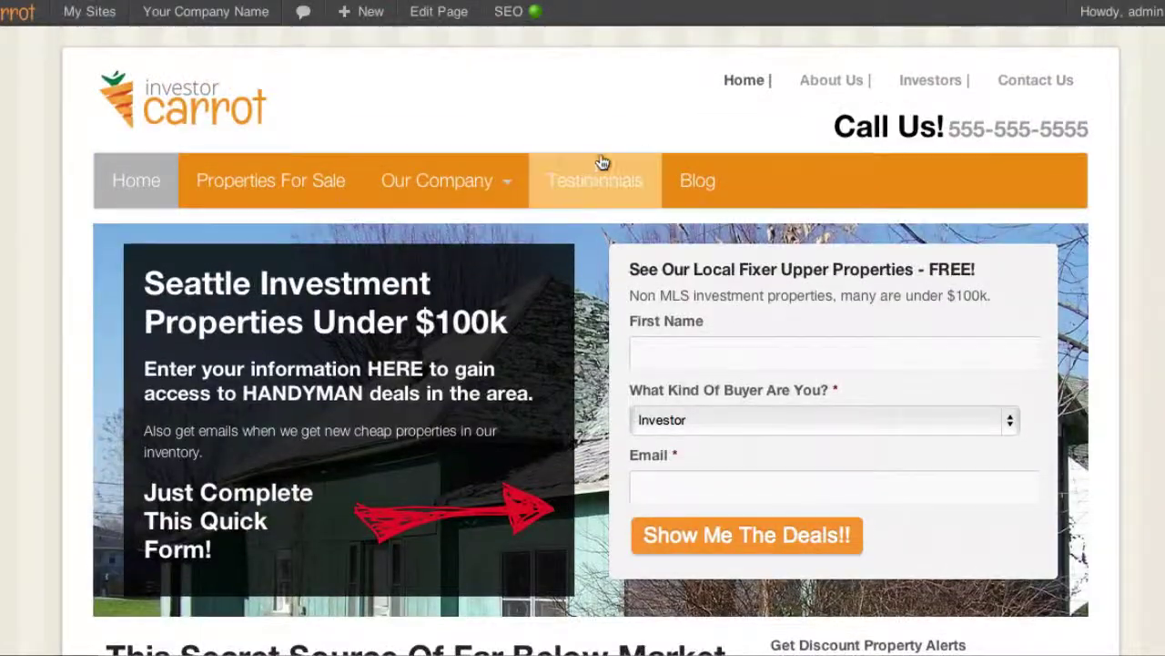
pyautogui.click(593, 179)
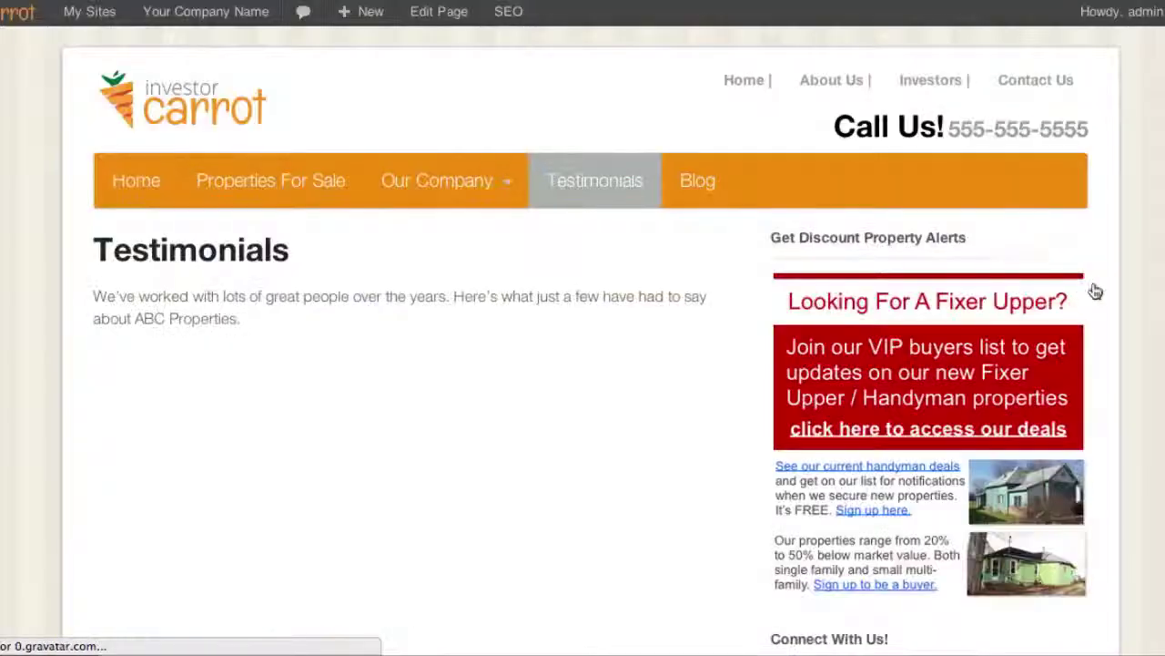
pyautogui.scroll(-7, 583, 364)
pyautogui.scroll(6, 583, 364)
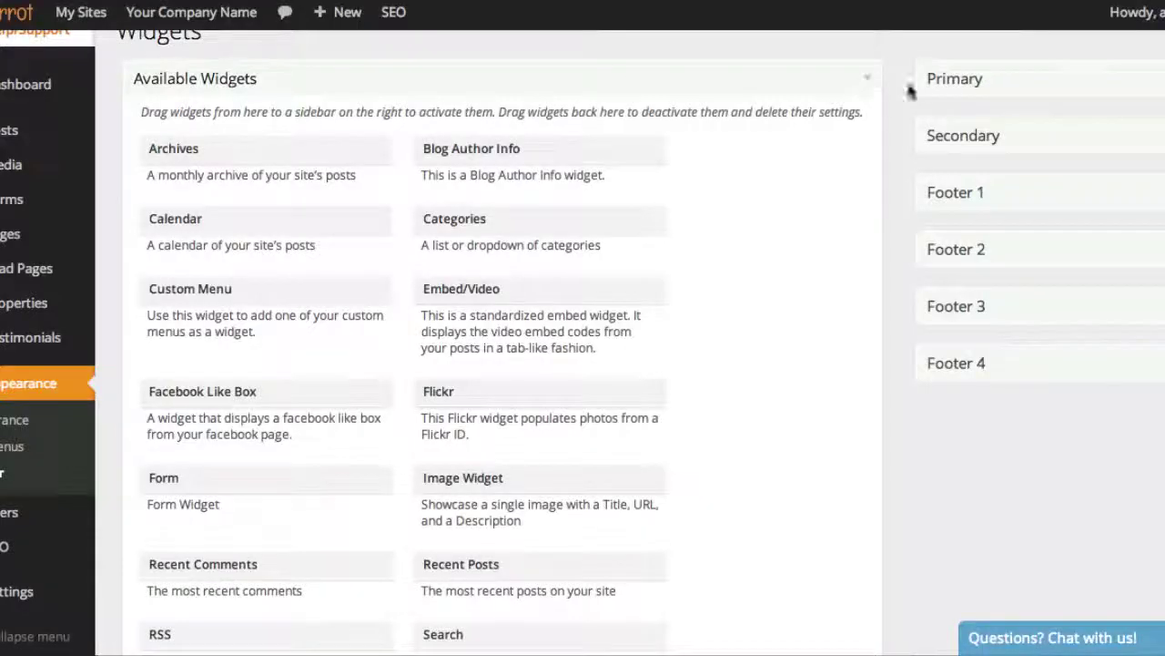
# Expand and collapse the Primary and Secondary sidebar panels to review their contents
pyautogui.click(1138, 42)
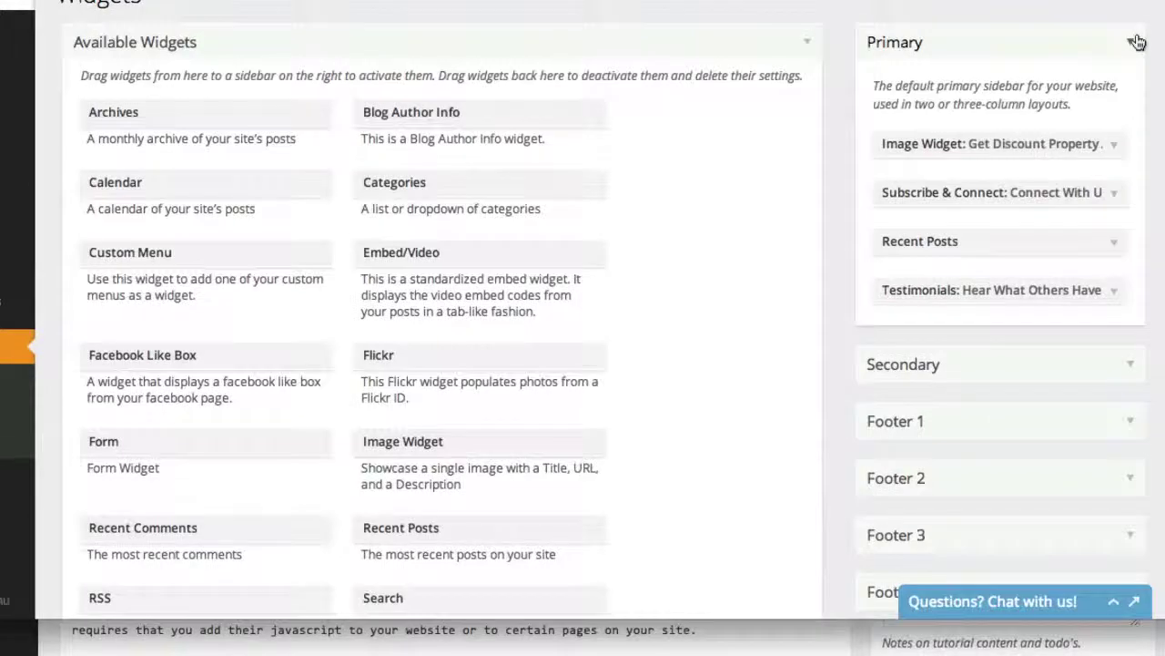
pyautogui.click(1133, 43)
pyautogui.click(1129, 104)
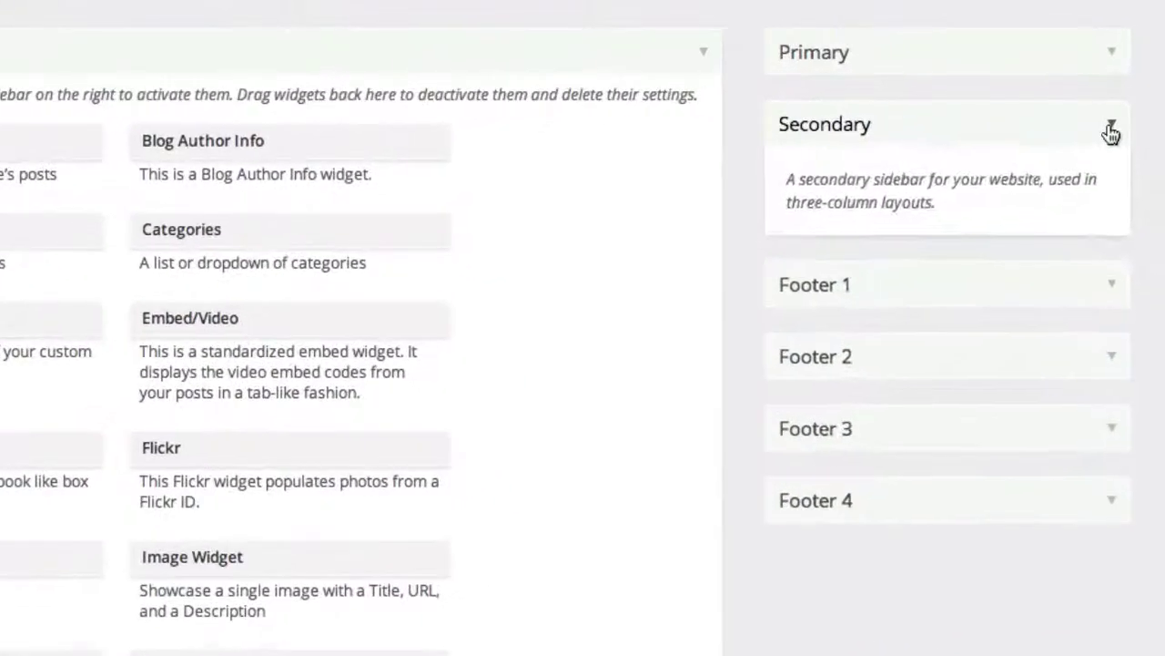
pyautogui.click(1111, 132)
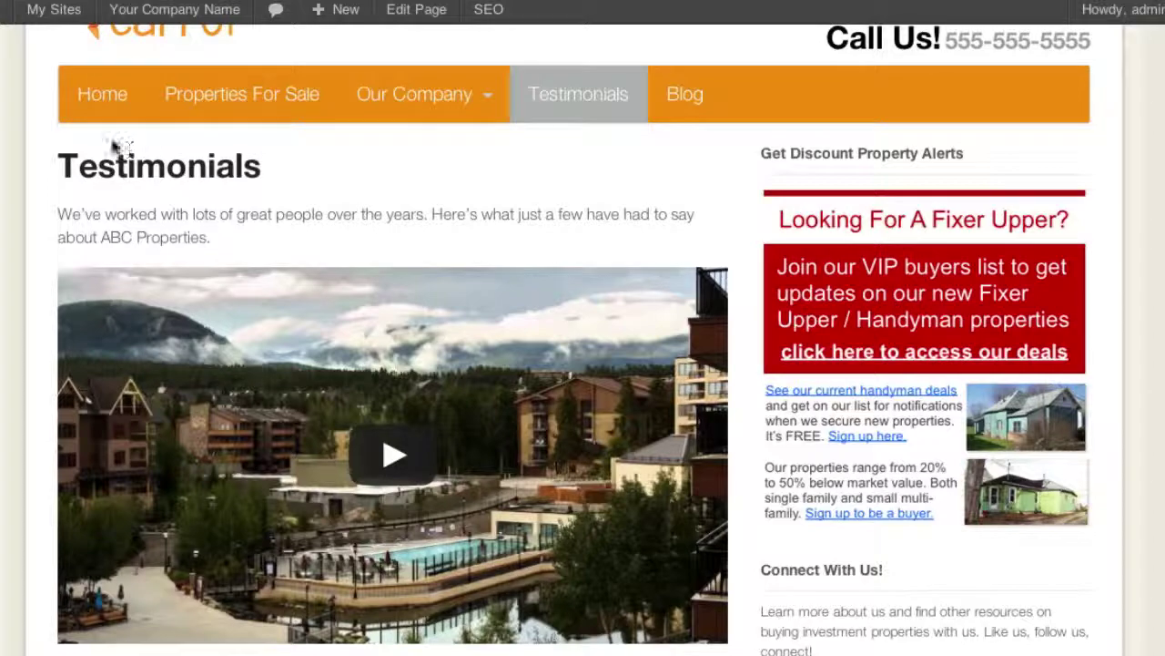
pyautogui.moveTo(66, 164); pyautogui.dragTo(627, 182)
pyautogui.scroll(-3, 574, 364)
pyautogui.scroll(4, 573, 364)
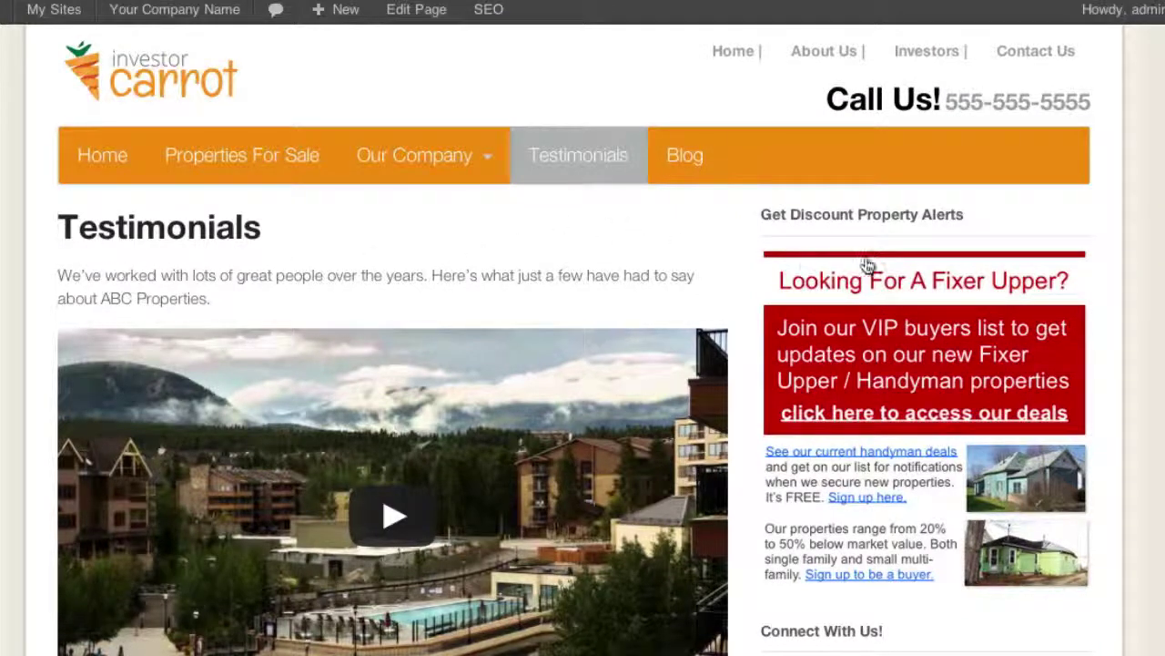
pyautogui.scroll(-2, 1152, 417)
pyautogui.scroll(1, 1152, 417)
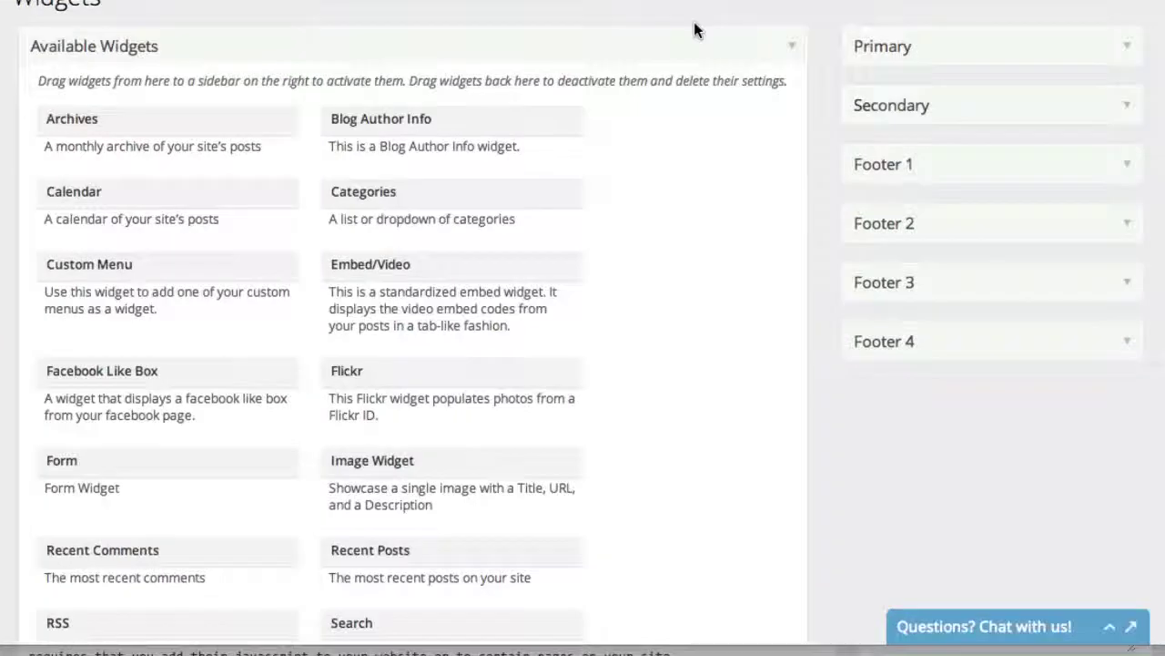
# Confirm the Secondary and Footer 1–4 areas are empty by expanding and collapsing each
pyautogui.click(1127, 109)
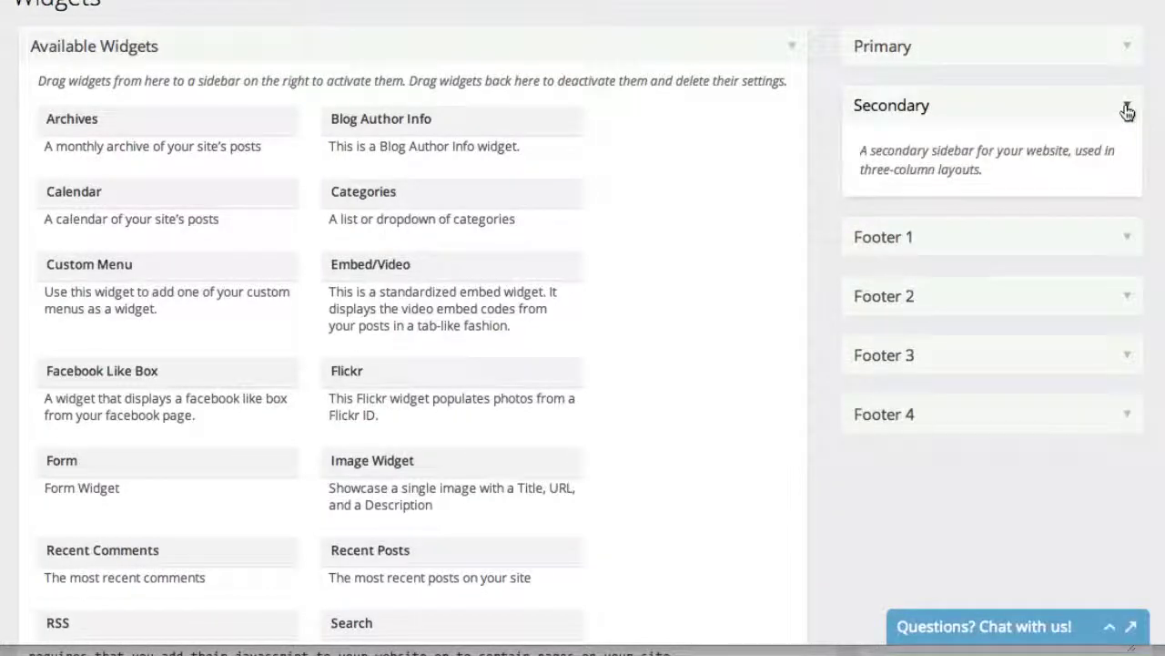
pyautogui.click(1127, 109)
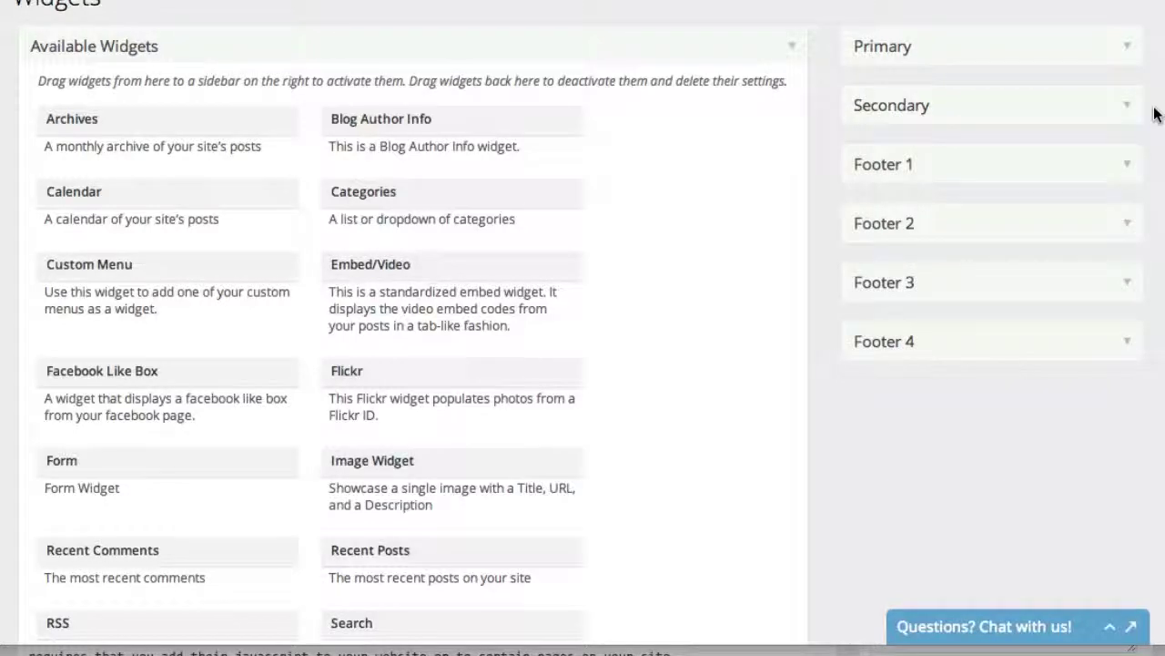
pyautogui.scroll(1, 1154, 114)
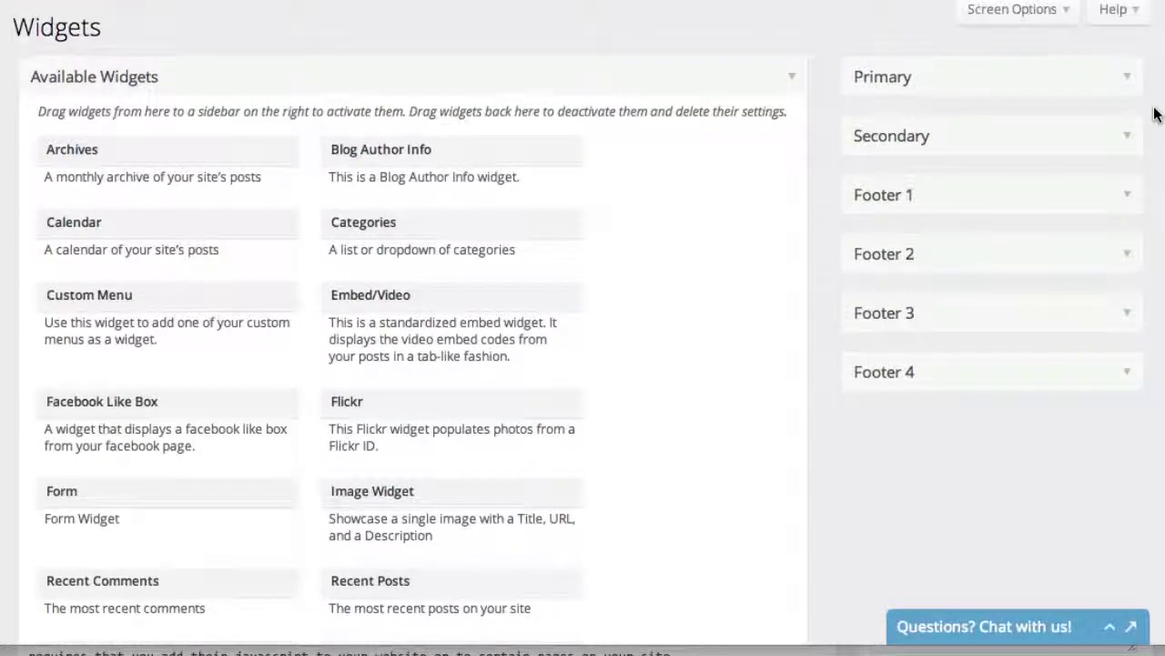
pyautogui.scroll(-1, 1150, 185)
pyautogui.click(1134, 173)
pyautogui.click(1133, 173)
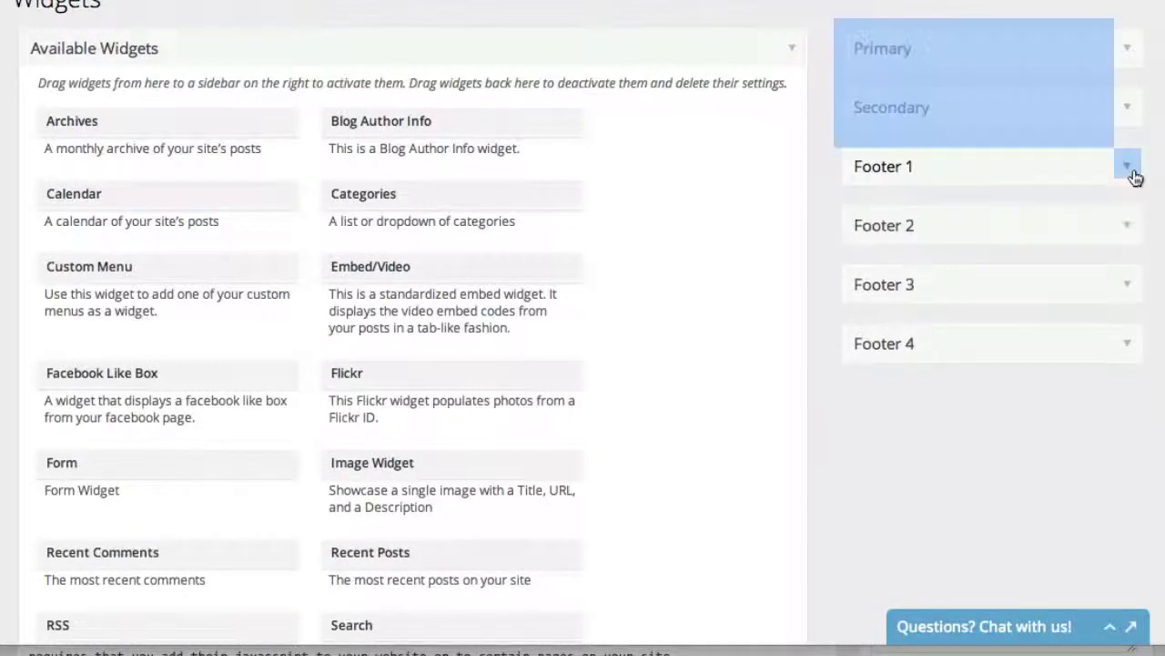
pyautogui.click(1134, 223)
pyautogui.click(1132, 226)
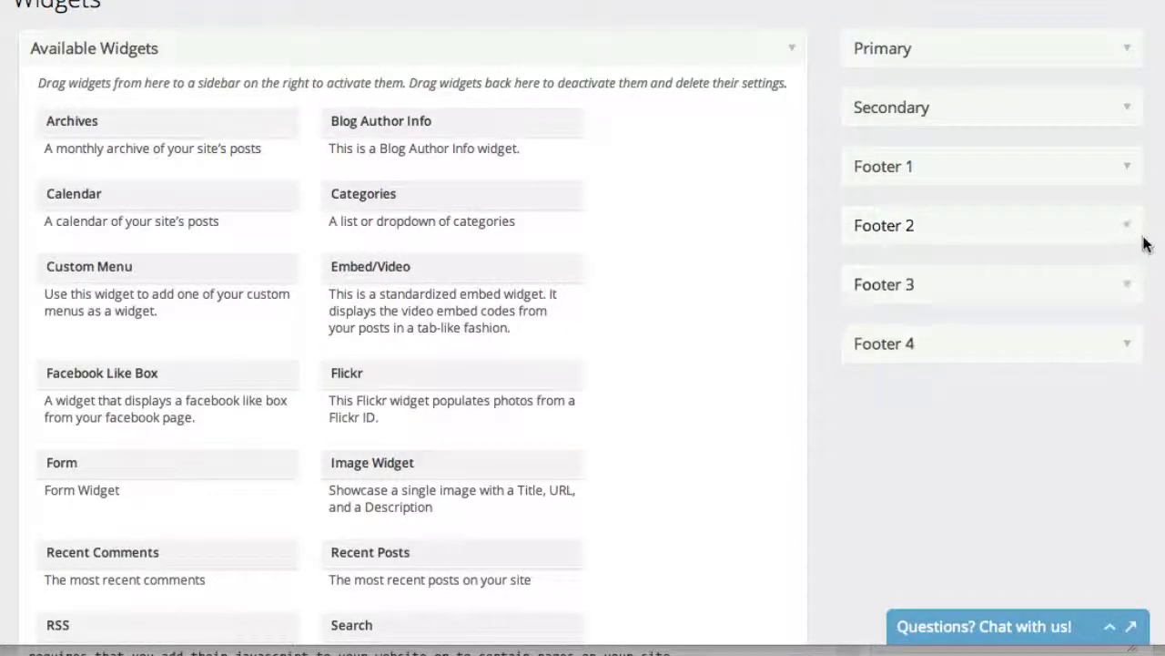
pyautogui.click(1126, 291)
pyautogui.click(1129, 293)
pyautogui.click(1130, 344)
pyautogui.click(1130, 344)
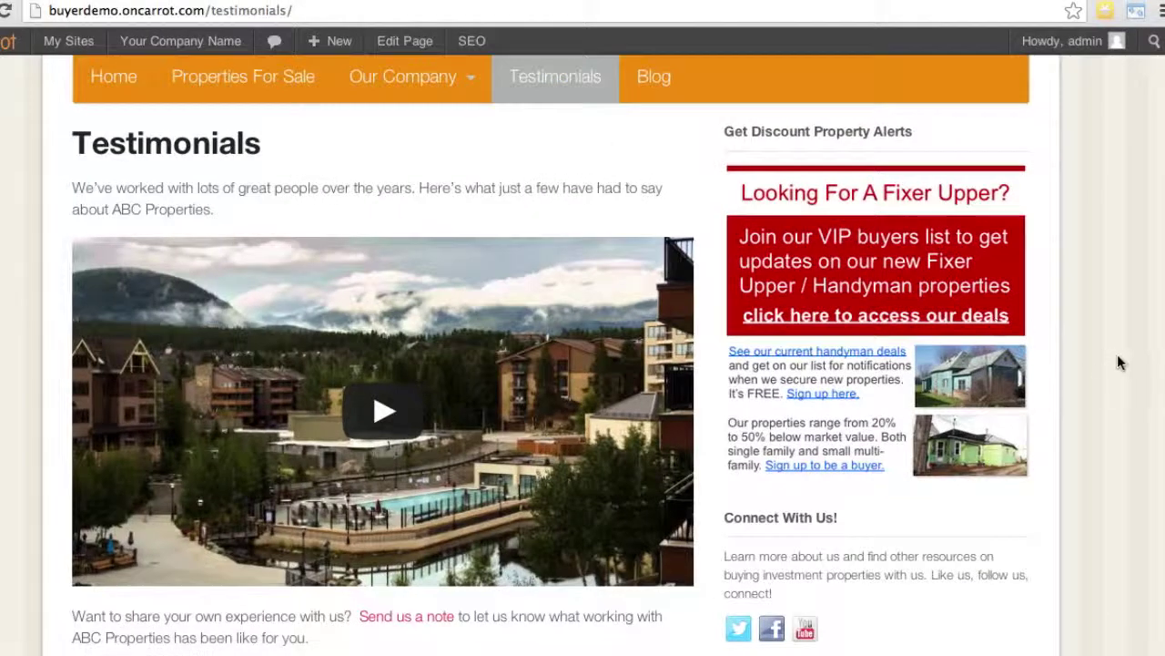
# Review the Testimonials page's footer links and disclaimer, then return to the Widgets page
pyautogui.scroll(-10, 1098, 368)
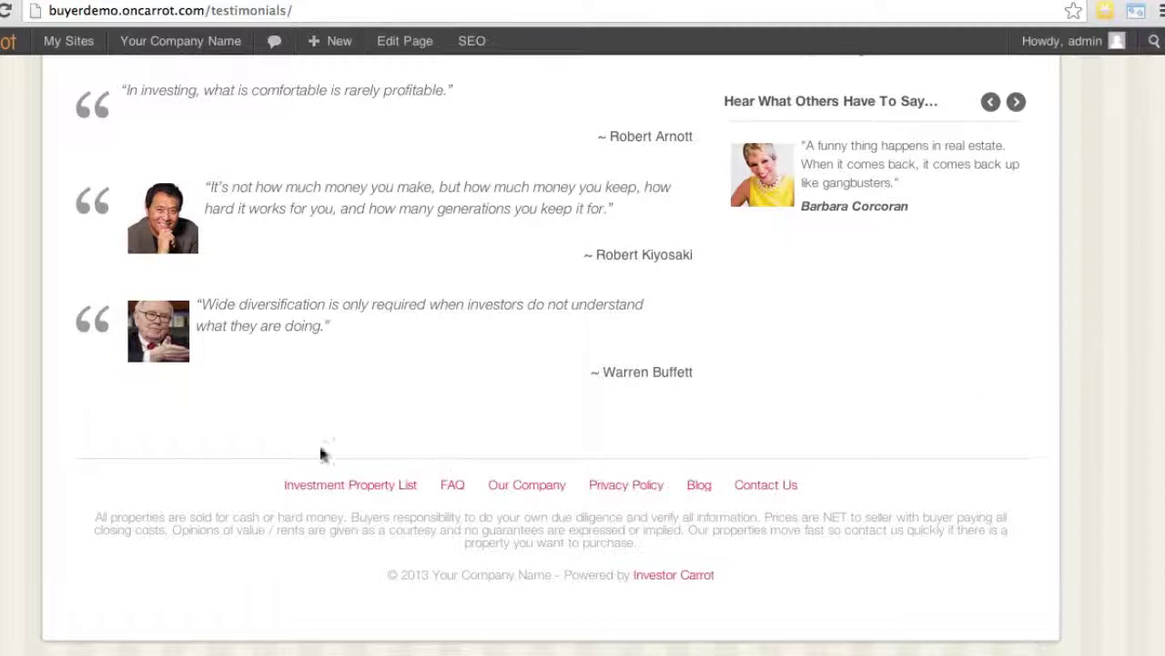
pyautogui.moveTo(138, 482); pyautogui.dragTo(856, 552)
pyautogui.click(860, 556)
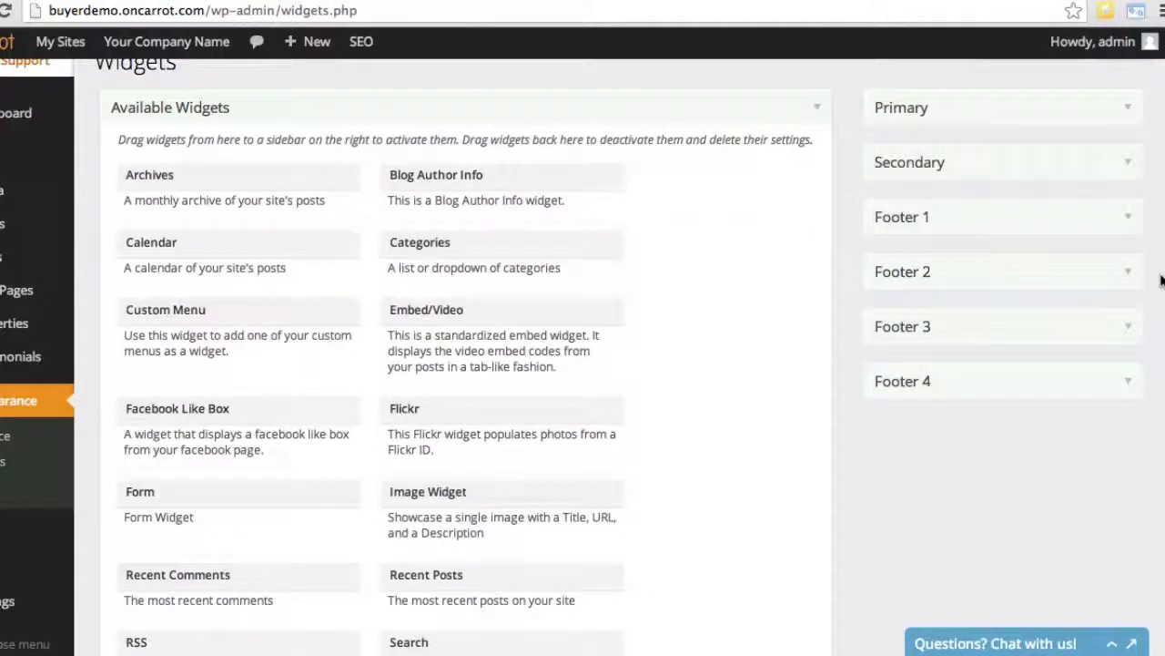
pyautogui.scroll(1, 1162, 280)
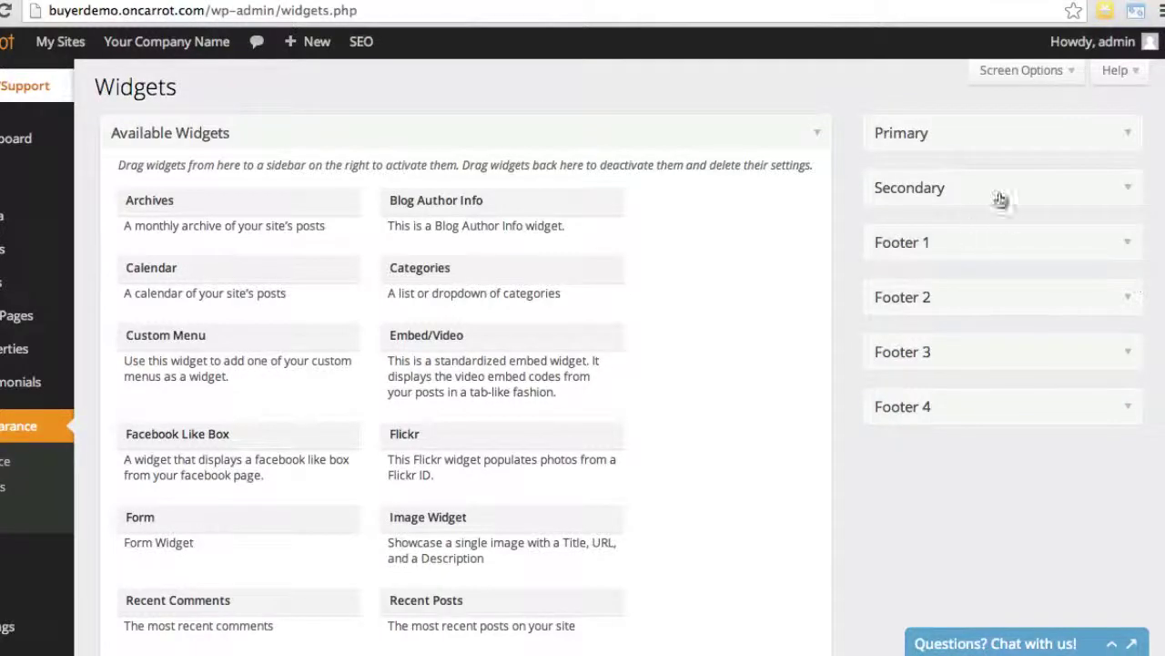
# Add an Embed/Video widget to Footer 1 with category Disabled, then delete it
pyautogui.click(1130, 244)
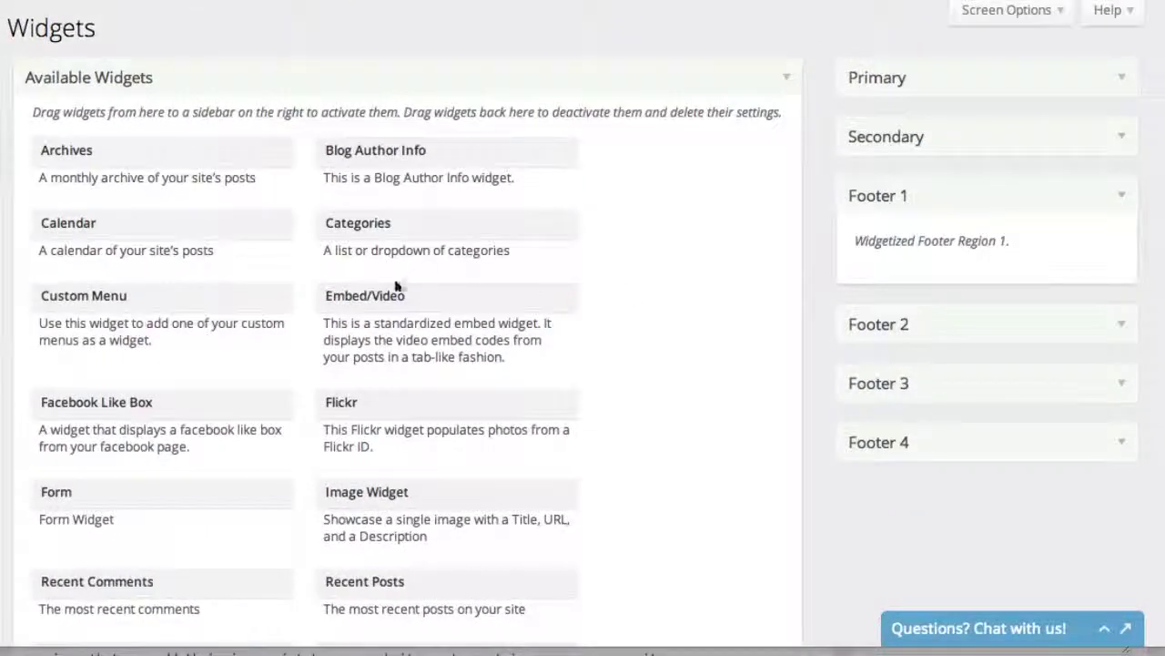
pyautogui.moveTo(386, 297); pyautogui.dragTo(934, 266)
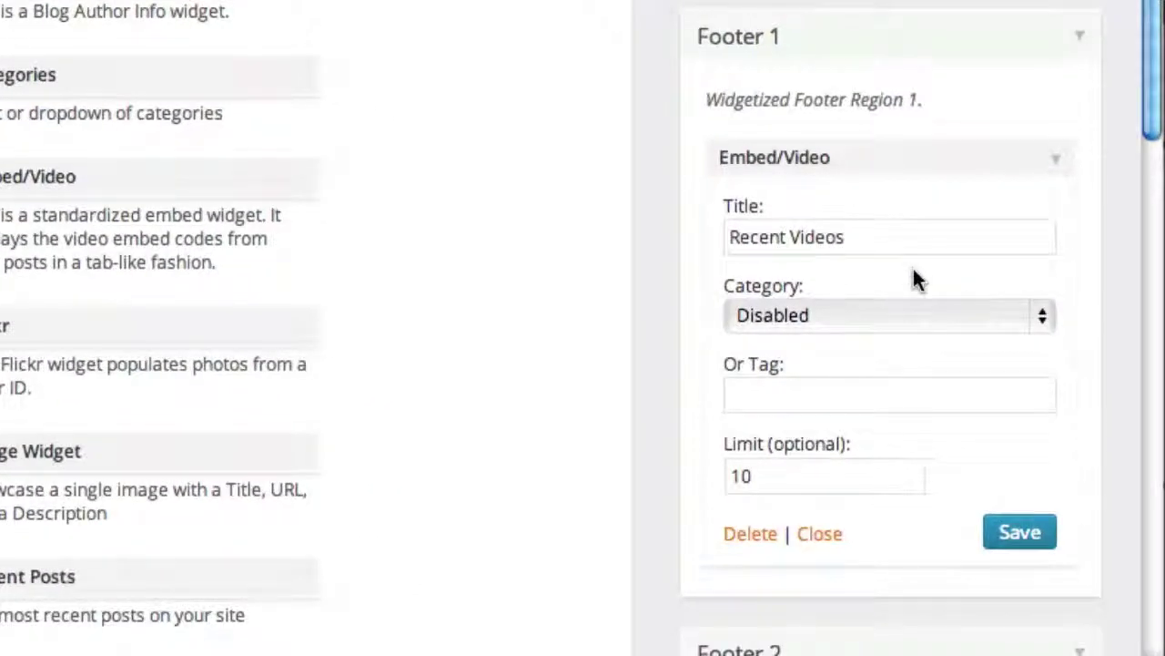
pyautogui.scroll(-1, 913, 278)
pyautogui.click(906, 287)
pyautogui.click(911, 290)
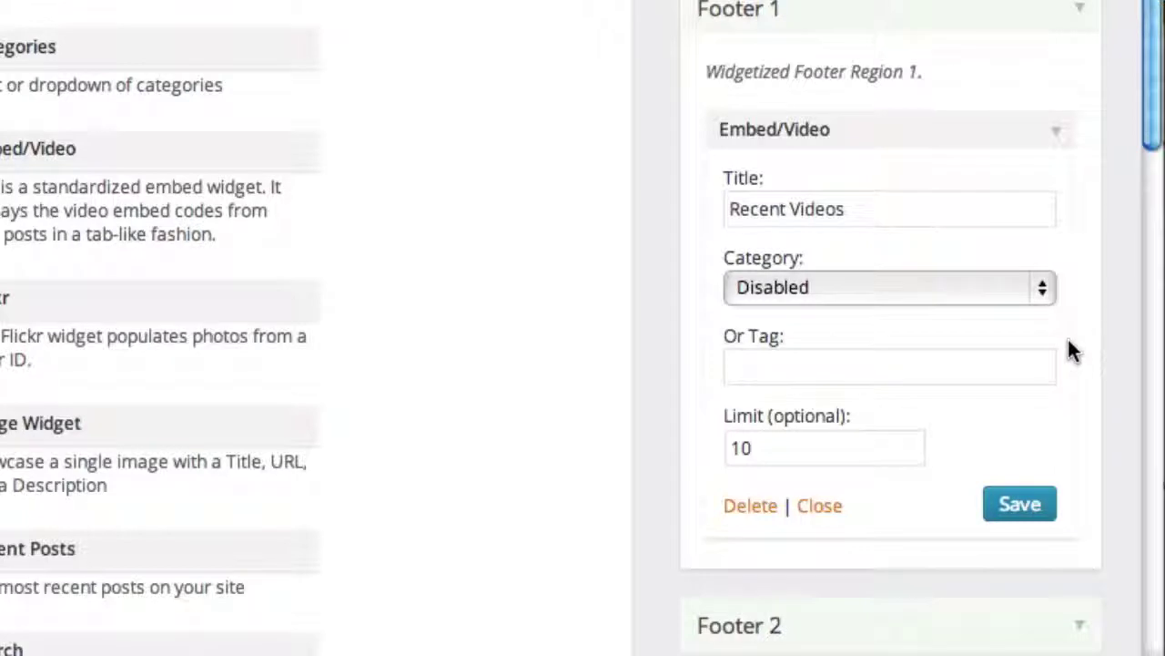
pyautogui.click(1059, 134)
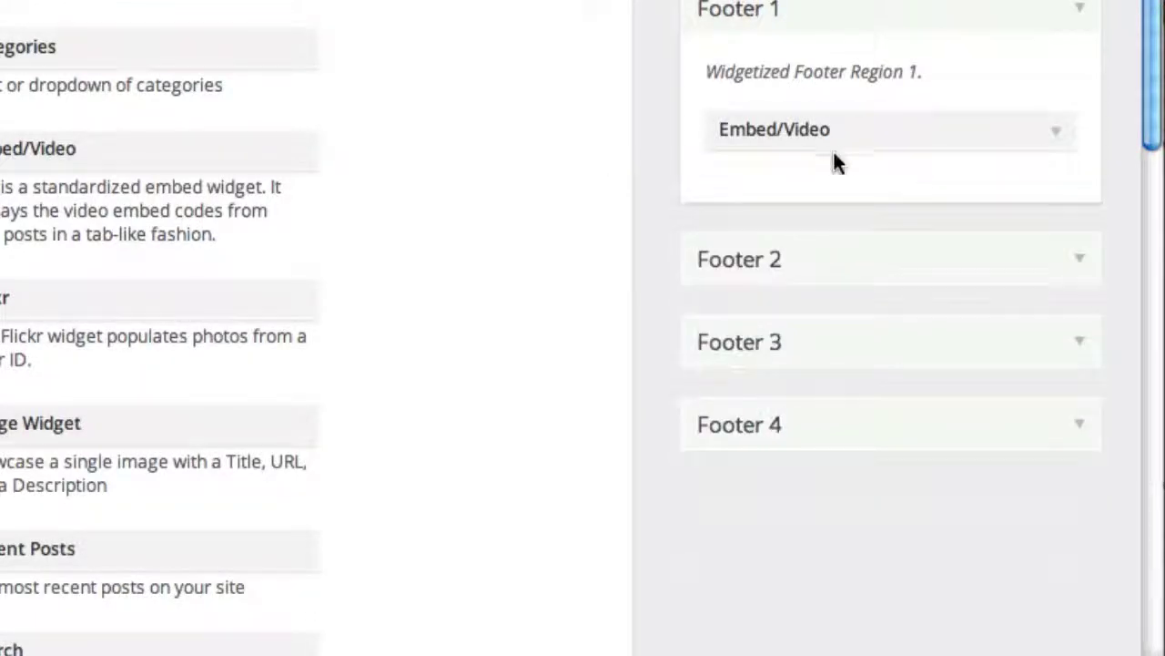
pyautogui.click(1054, 138)
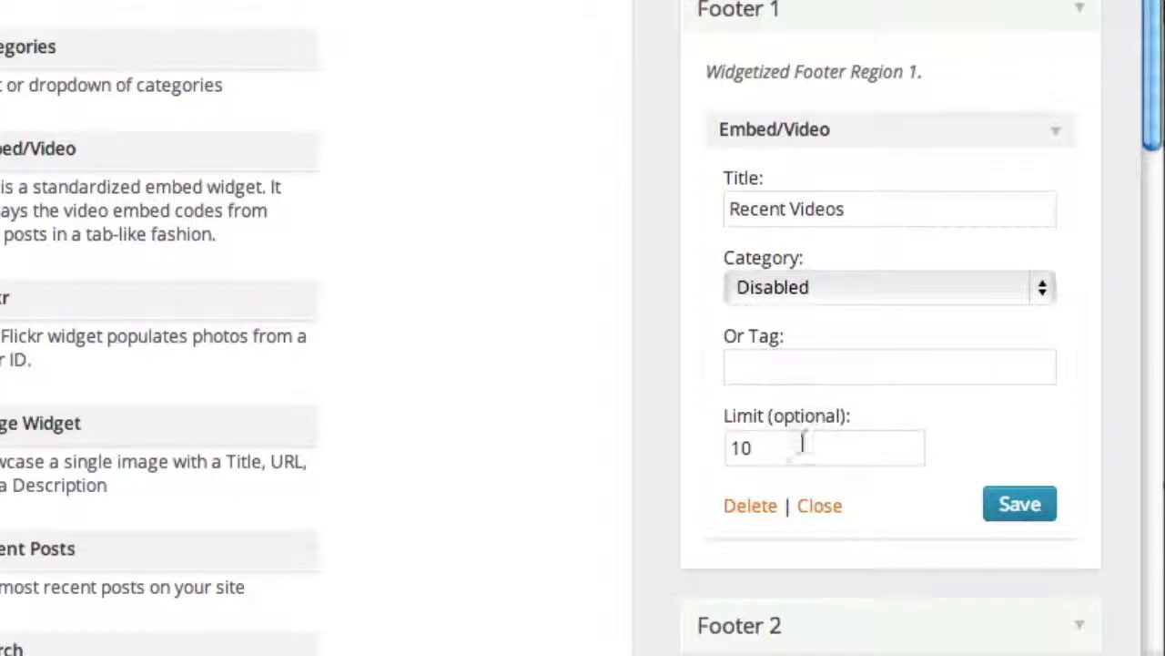
pyautogui.click(751, 508)
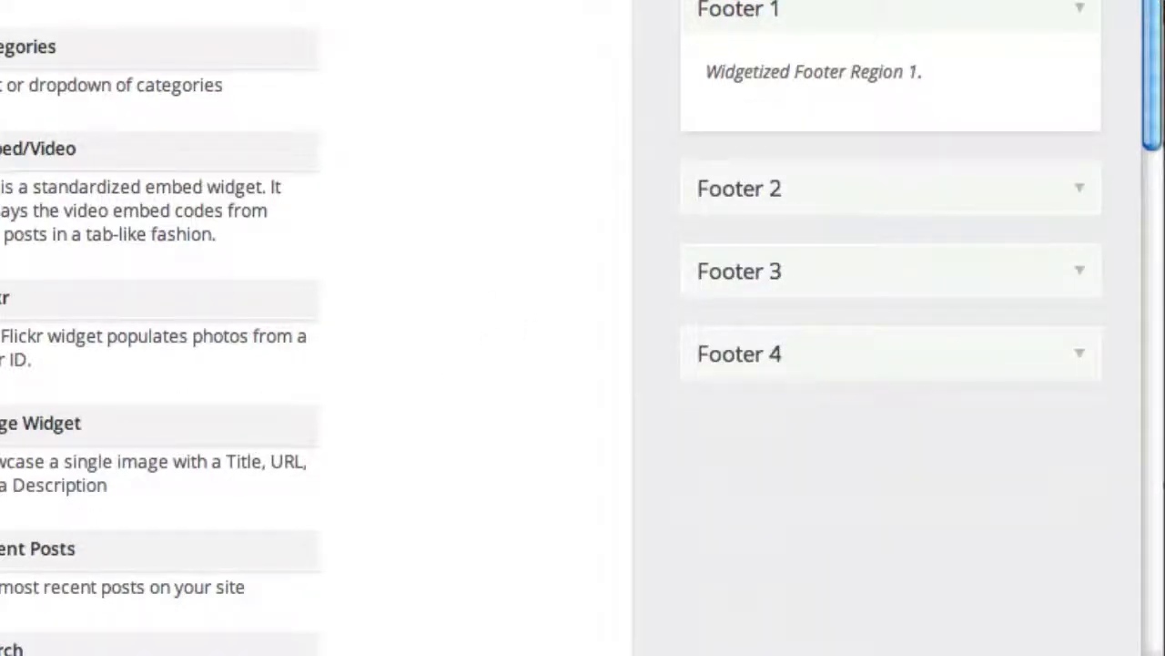
# Add a Facebook Like Box widget titled Like Us, width 292, to Footer 1
pyautogui.moveTo(55, 295); pyautogui.dragTo(997, 130)
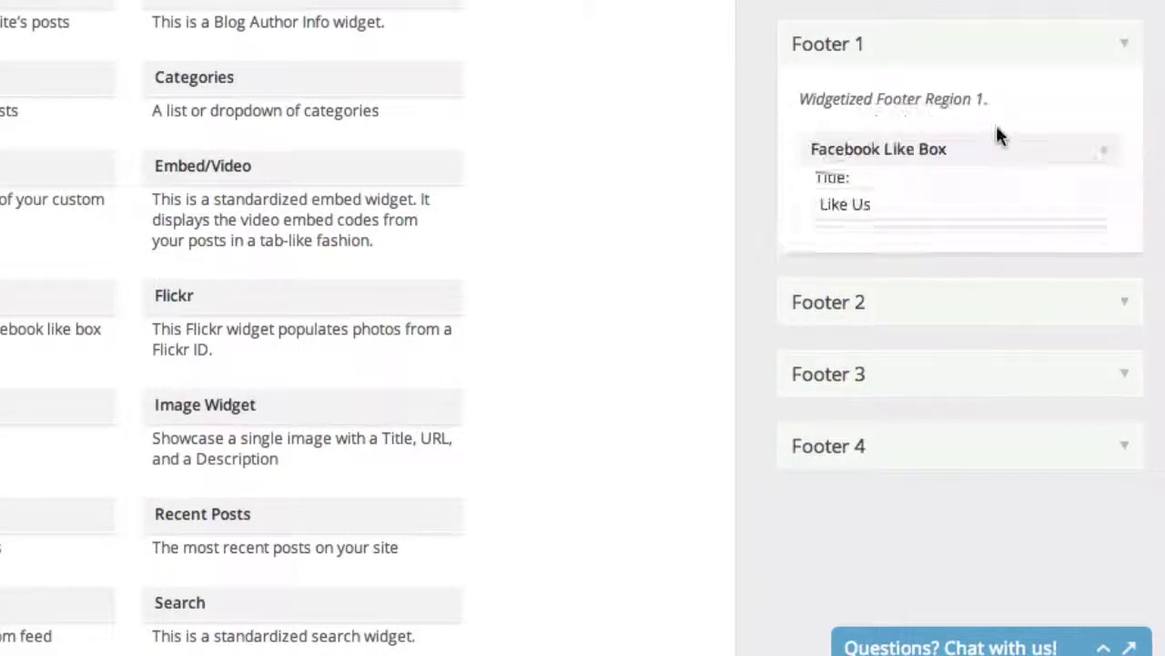
pyautogui.click(953, 288)
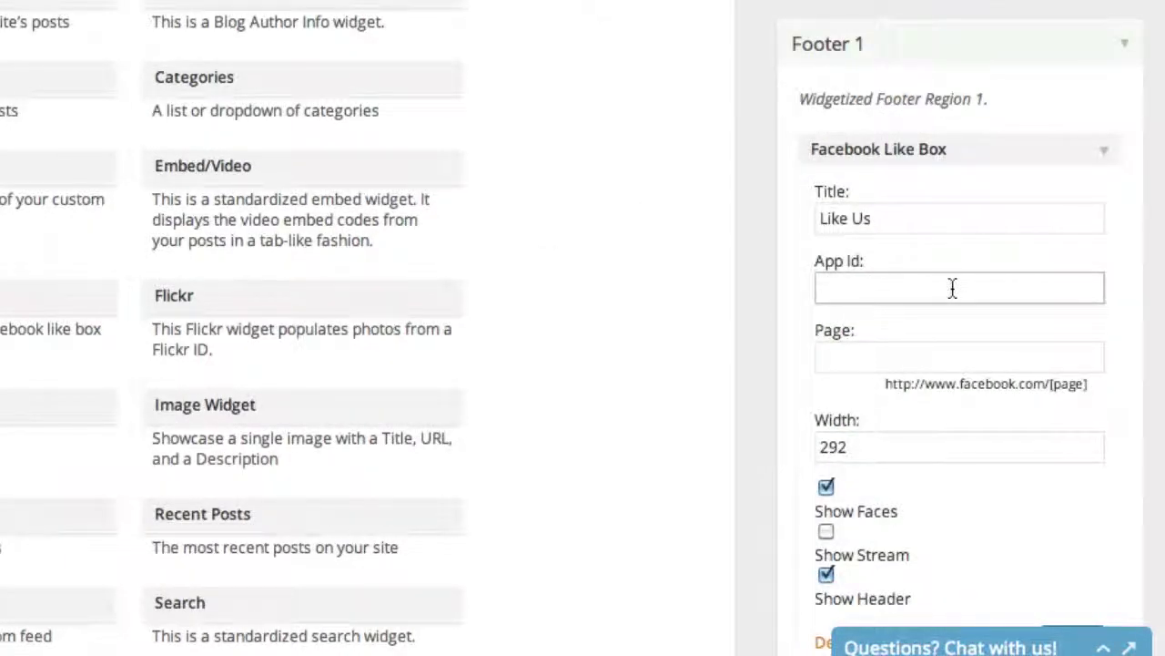
pyautogui.click(927, 362)
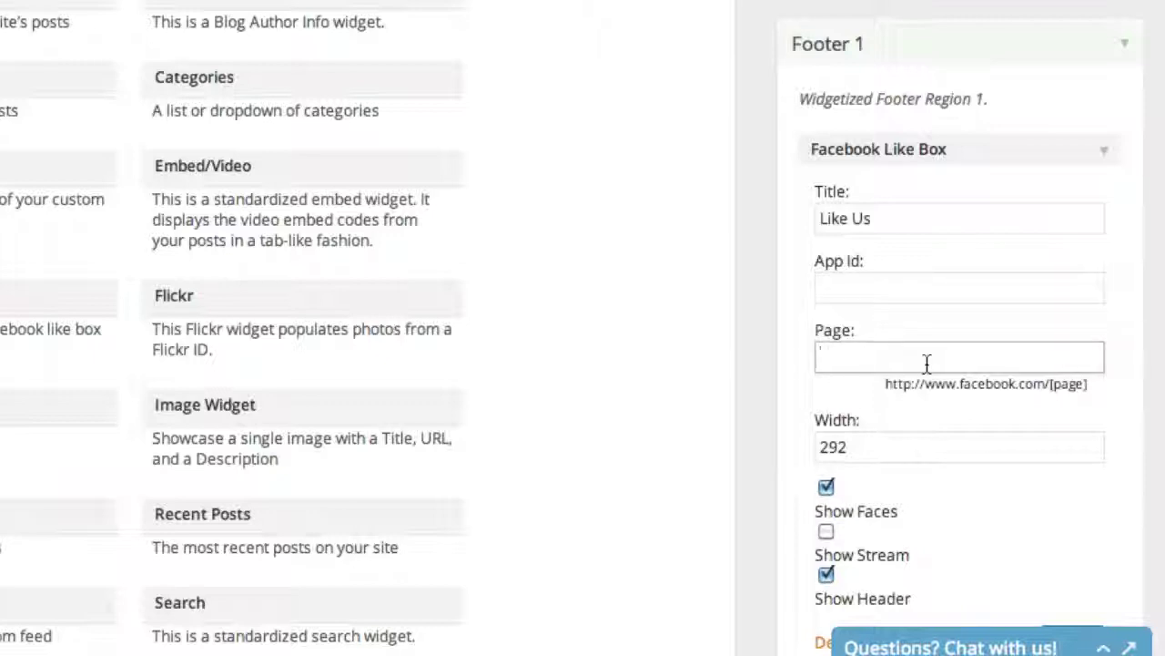
pyautogui.moveTo(1050, 387); pyautogui.dragTo(1086, 385)
pyautogui.click(1083, 385)
pyautogui.scroll(-1, 1082, 383)
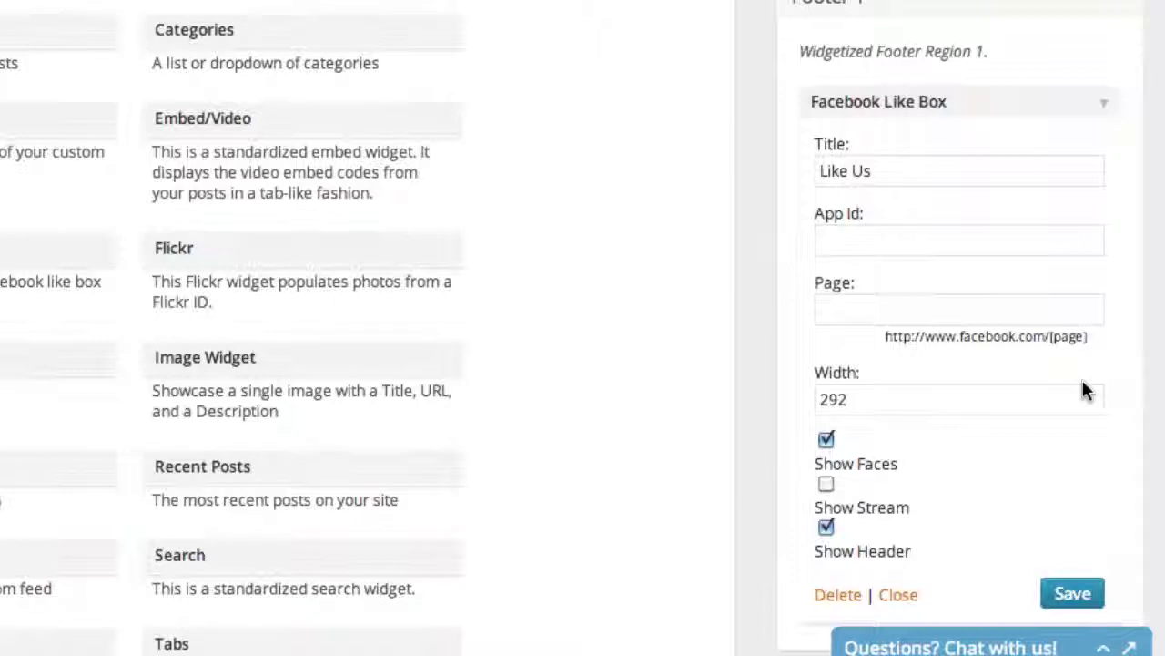
pyautogui.scroll(2, 1083, 389)
pyautogui.click(1125, 71)
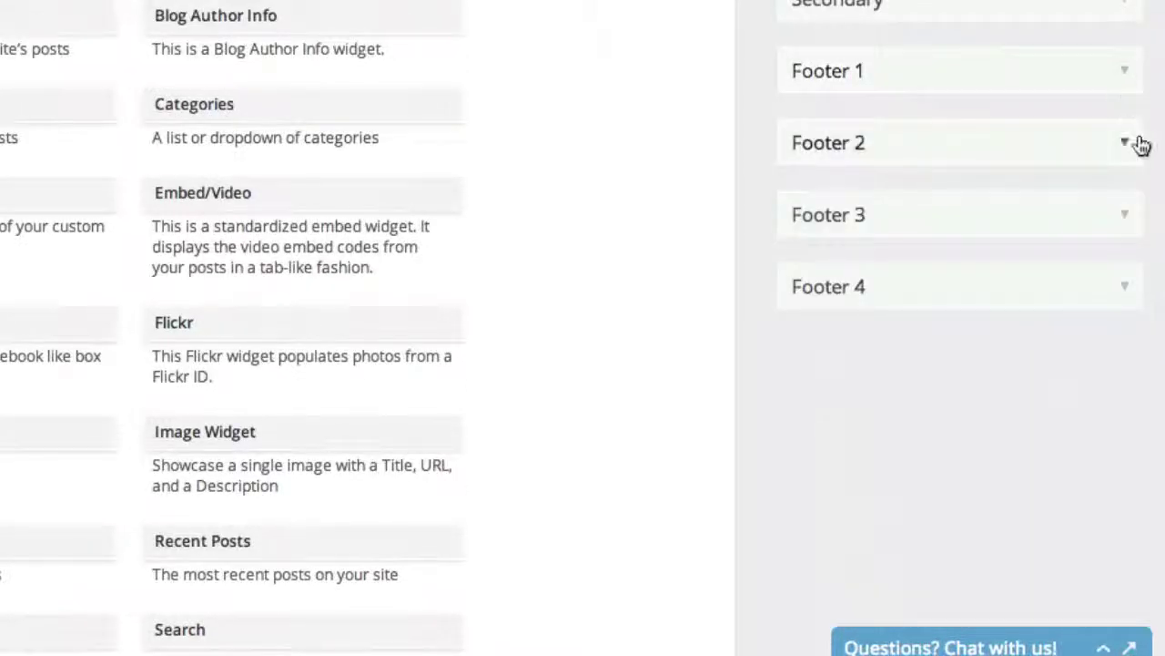
pyautogui.scroll(1, 1139, 146)
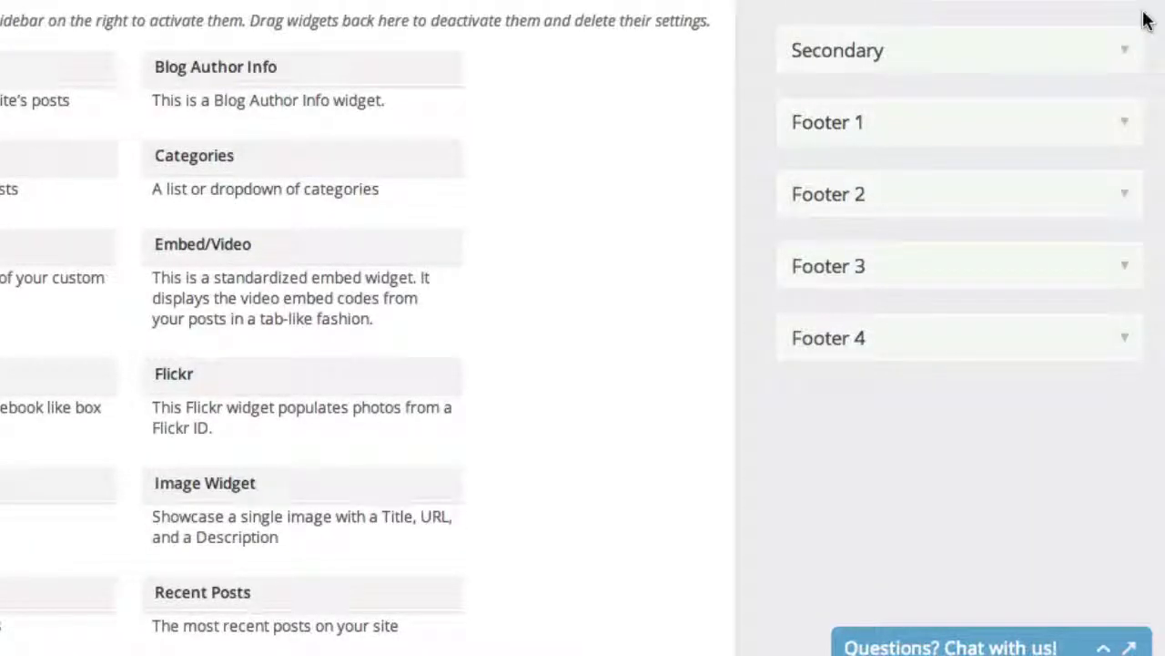
pyautogui.scroll(1, 1122, 18)
pyautogui.click(1124, 41)
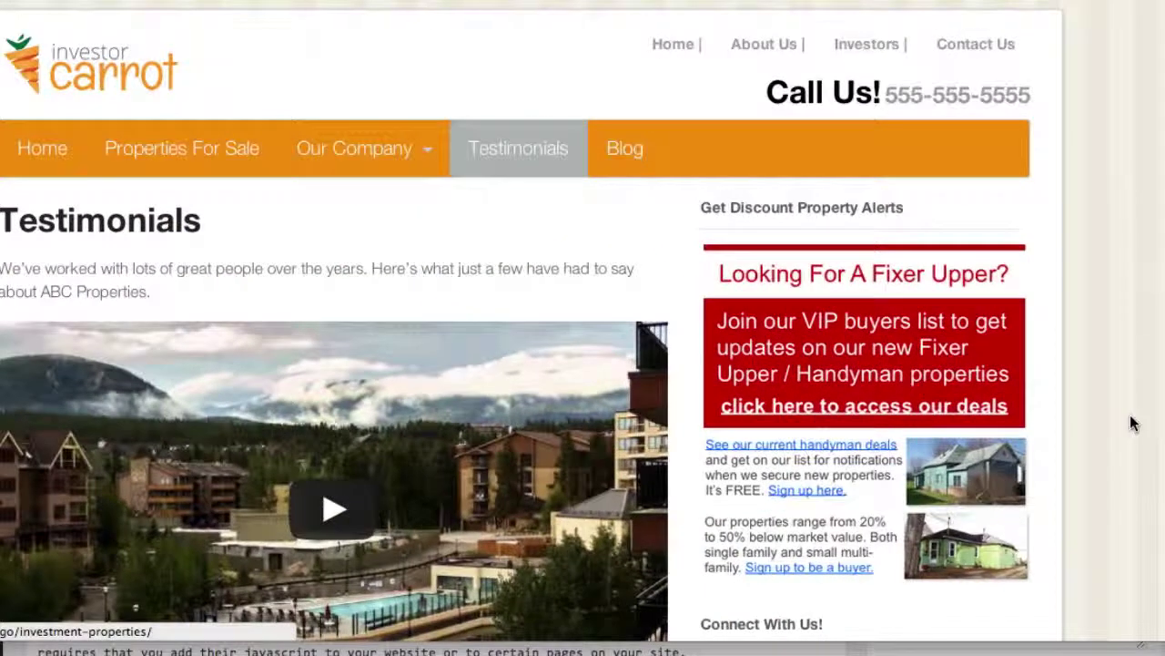
pyautogui.scroll(-3, 1132, 421)
pyautogui.scroll(-1, 1134, 424)
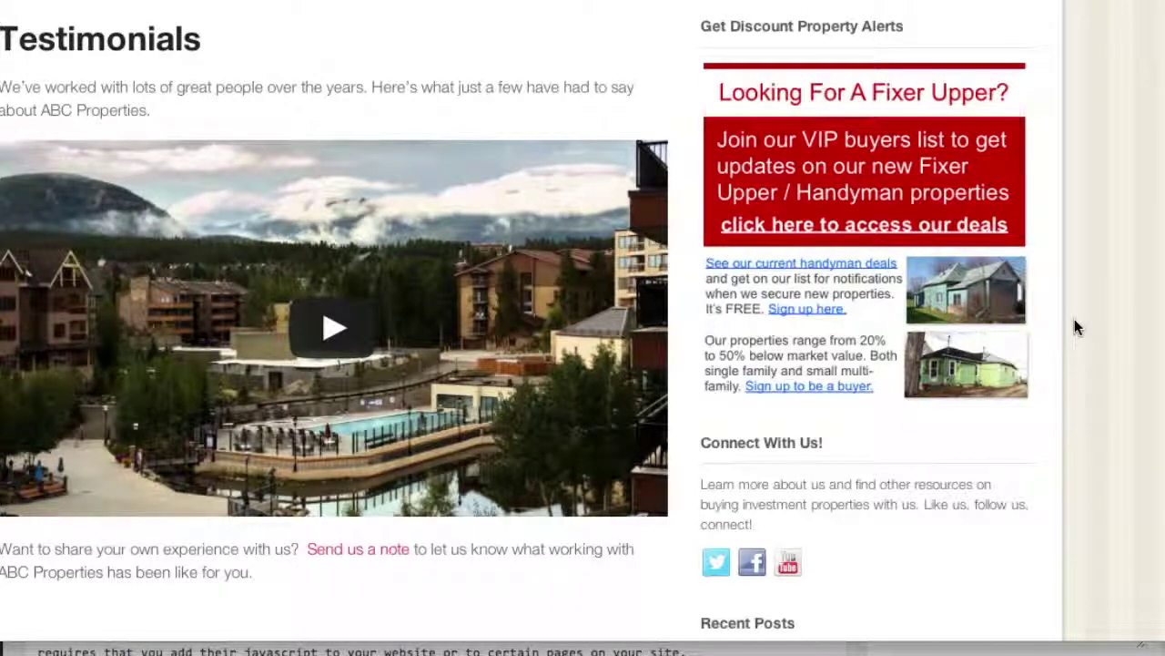
pyautogui.scroll(-1, 1074, 328)
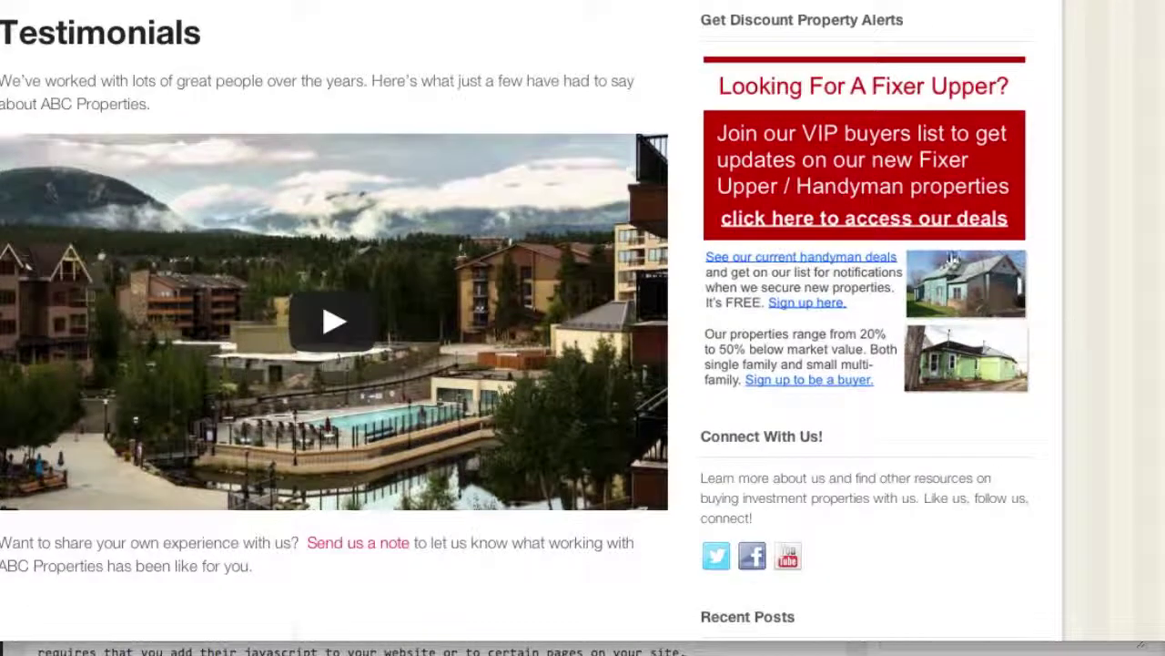
pyautogui.scroll(-5, 1093, 304)
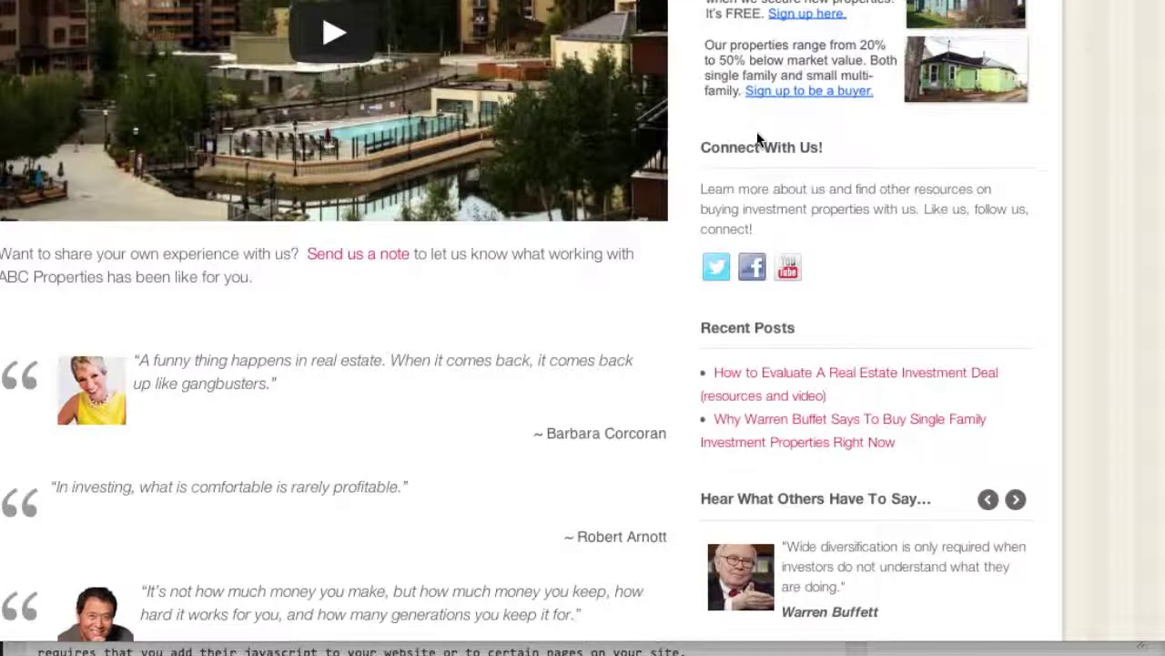
pyautogui.scroll(-1, 1021, 241)
pyautogui.scroll(-2, 1020, 242)
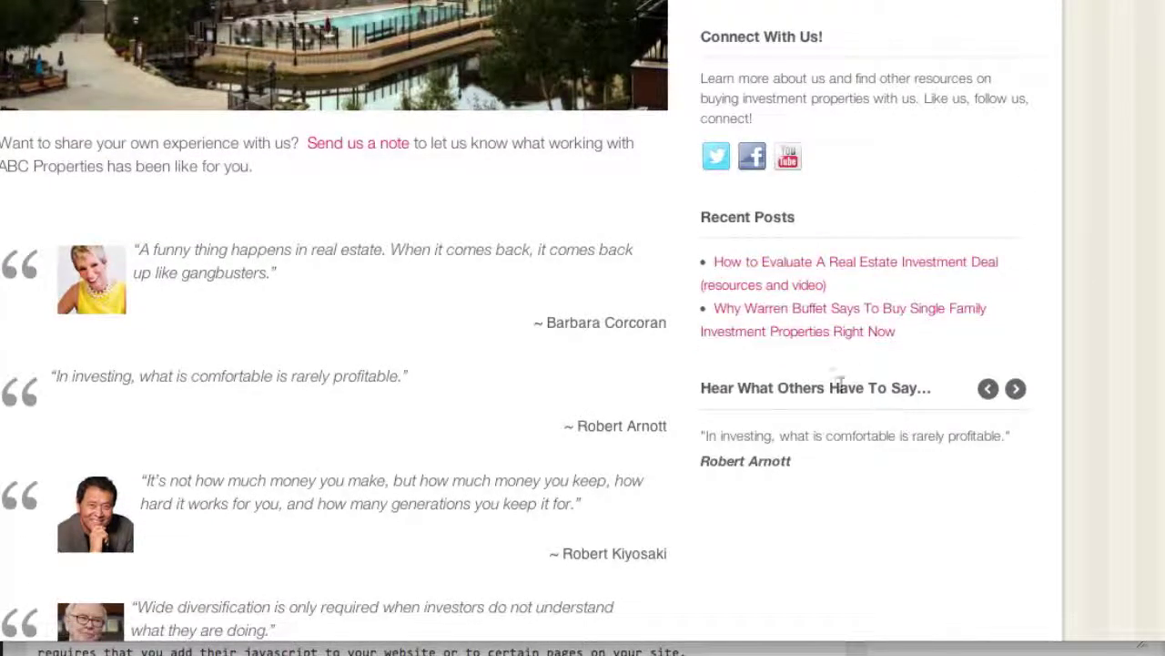
pyautogui.moveTo(760, 401); pyautogui.dragTo(828, 390)
pyautogui.click(884, 387)
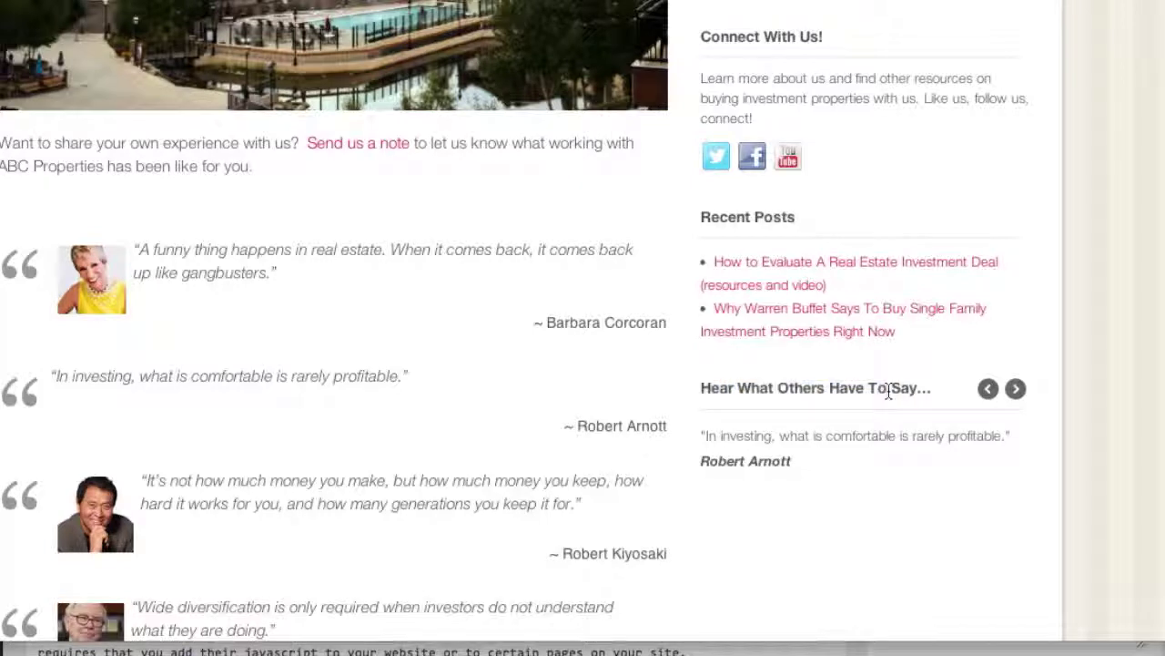
pyautogui.scroll(4, 888, 390)
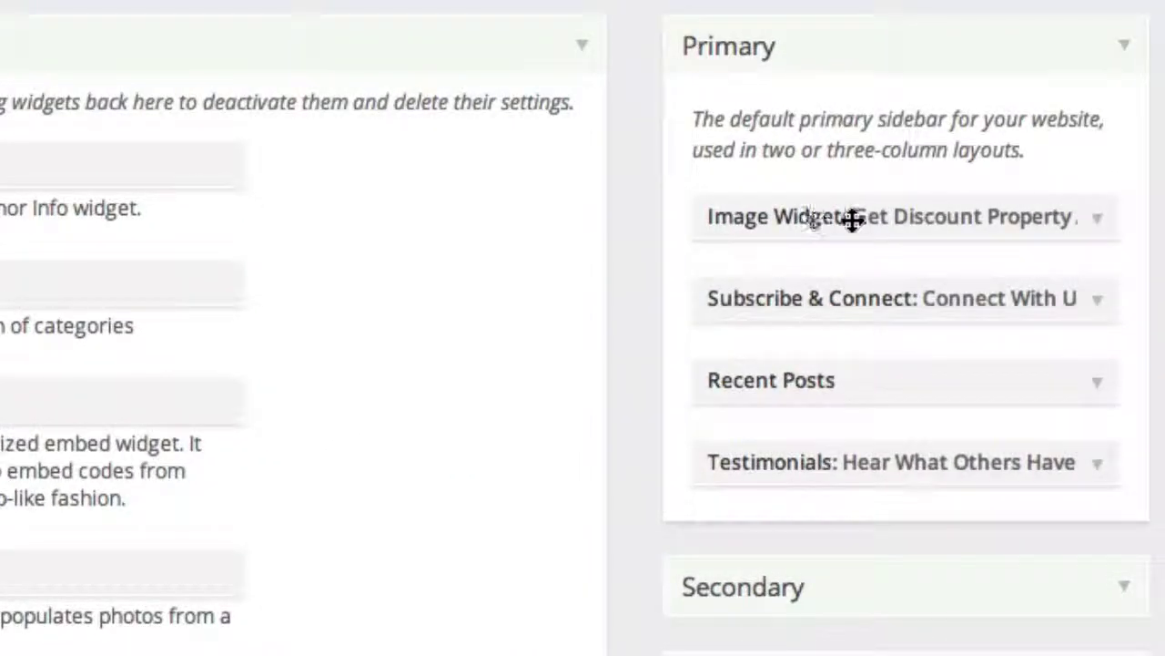
# Expand the Primary sidebar's Get Discount Property image widget to view its Looking For A Fixer Upper content
pyautogui.click(1100, 229)
pyautogui.scroll(-1, 1124, 276)
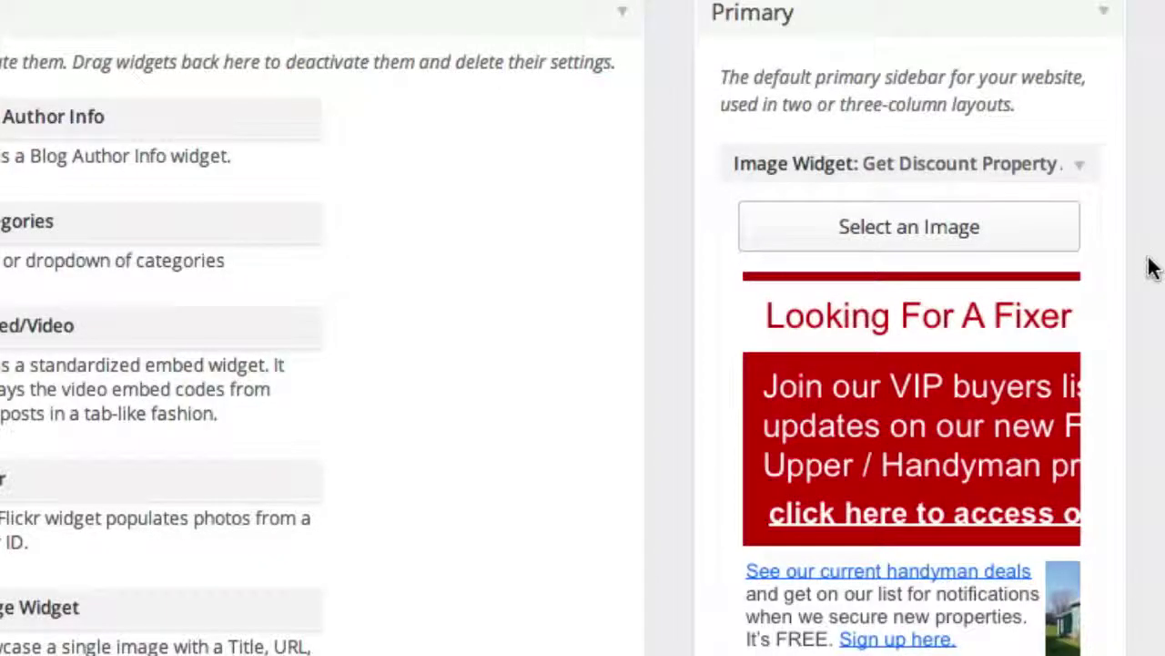
pyautogui.scroll(-1, 1145, 265)
pyautogui.click(968, 175)
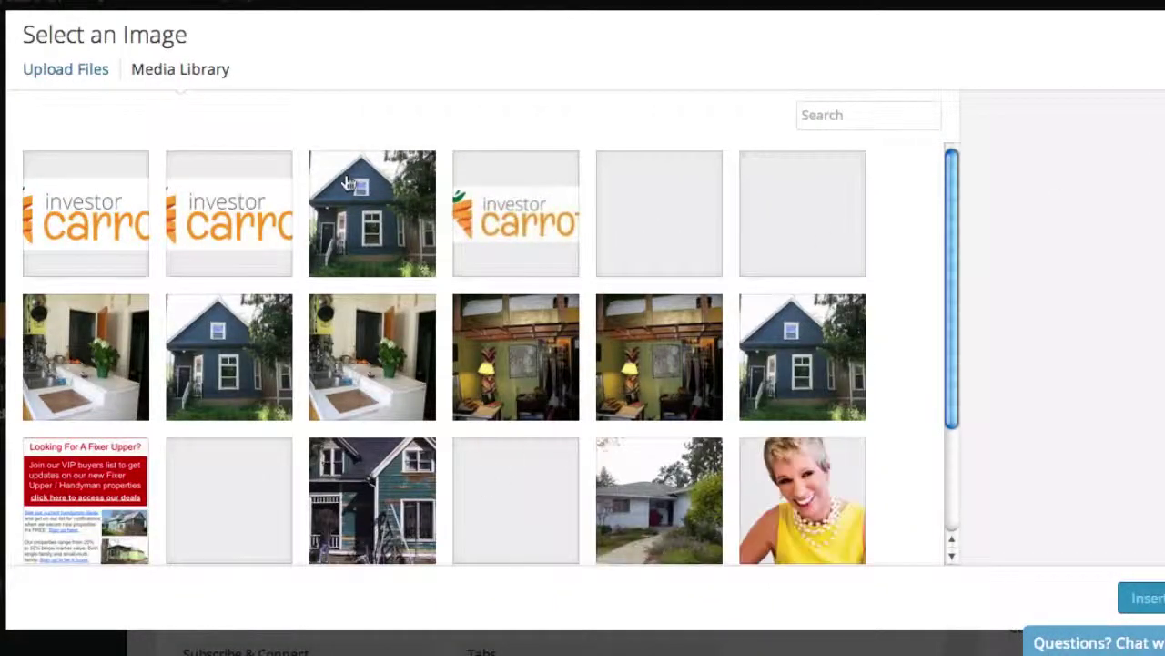
pyautogui.click(71, 84)
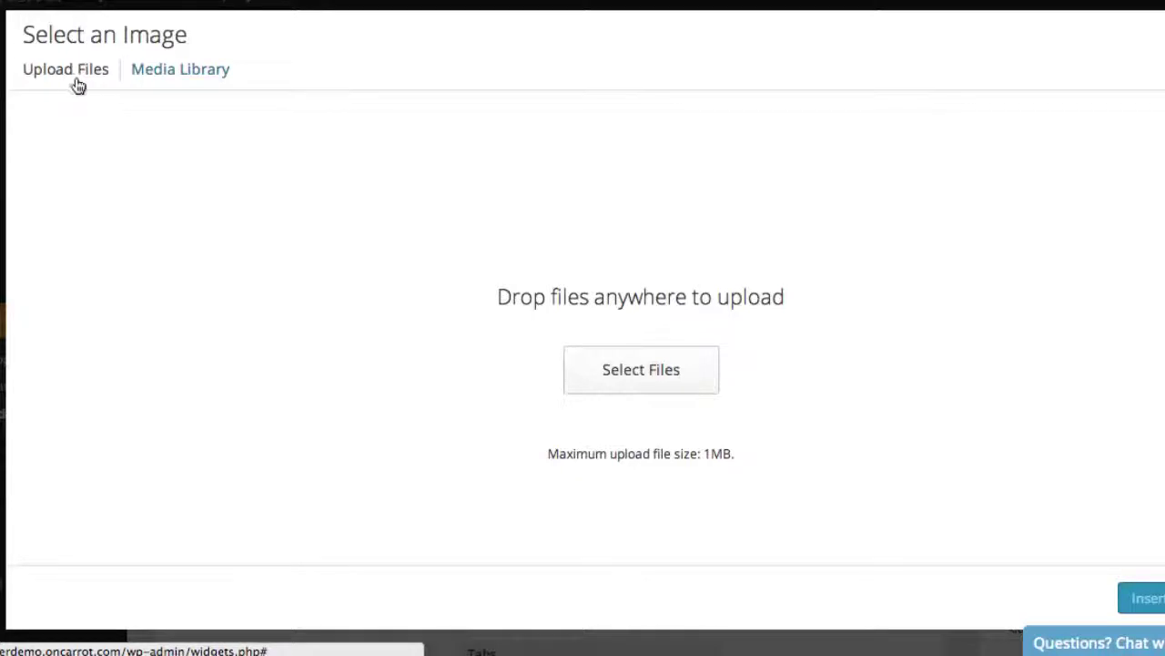
pyautogui.click(167, 70)
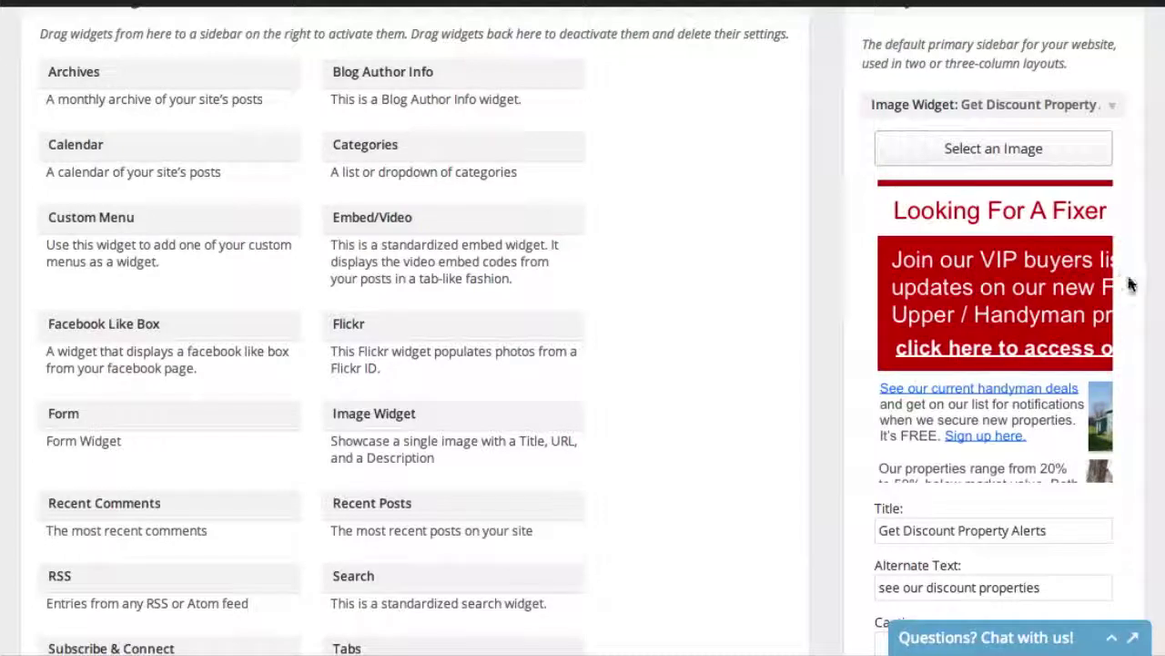
# Change the image widget's title to 'Get On Our Buyers List' and save it
pyautogui.scroll(-2, 1127, 284)
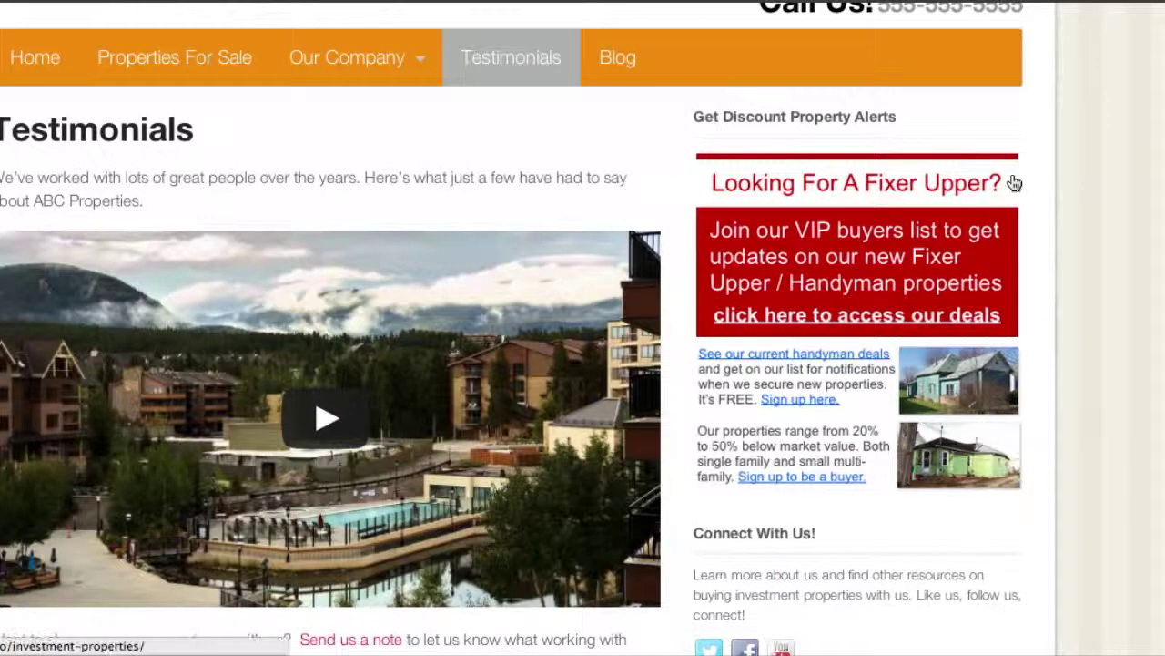
pyautogui.moveTo(695, 111); pyautogui.dragTo(898, 119)
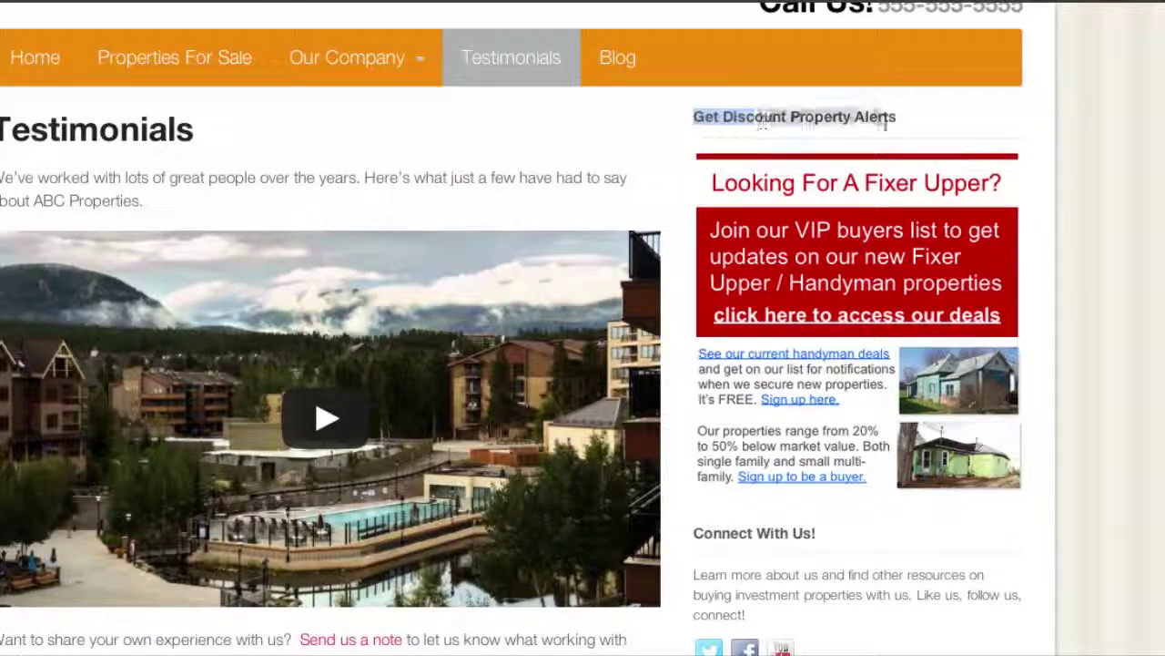
pyautogui.click(902, 118)
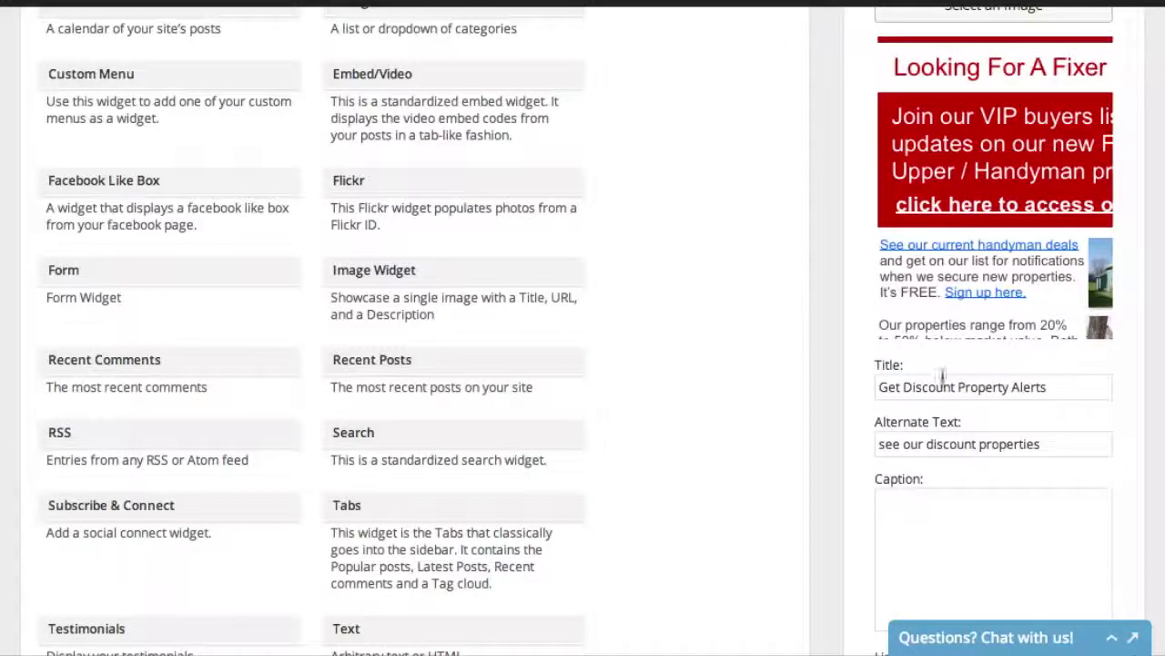
pyautogui.moveTo(880, 389); pyautogui.dragTo(1058, 389)
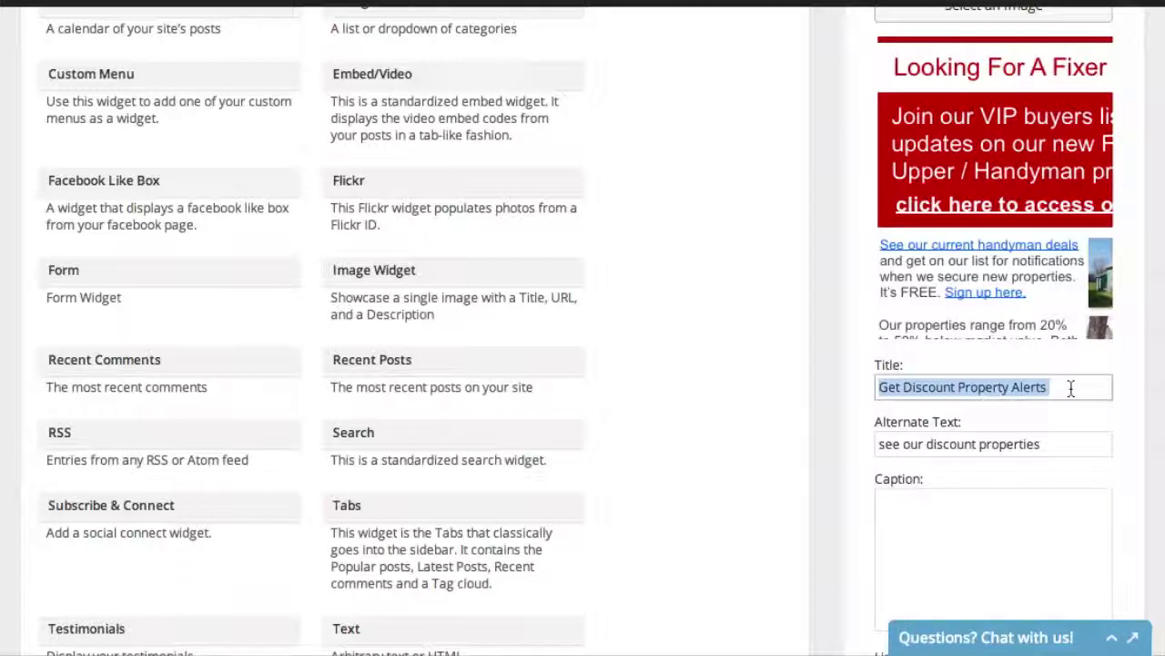
pyautogui.write('Get Gr')
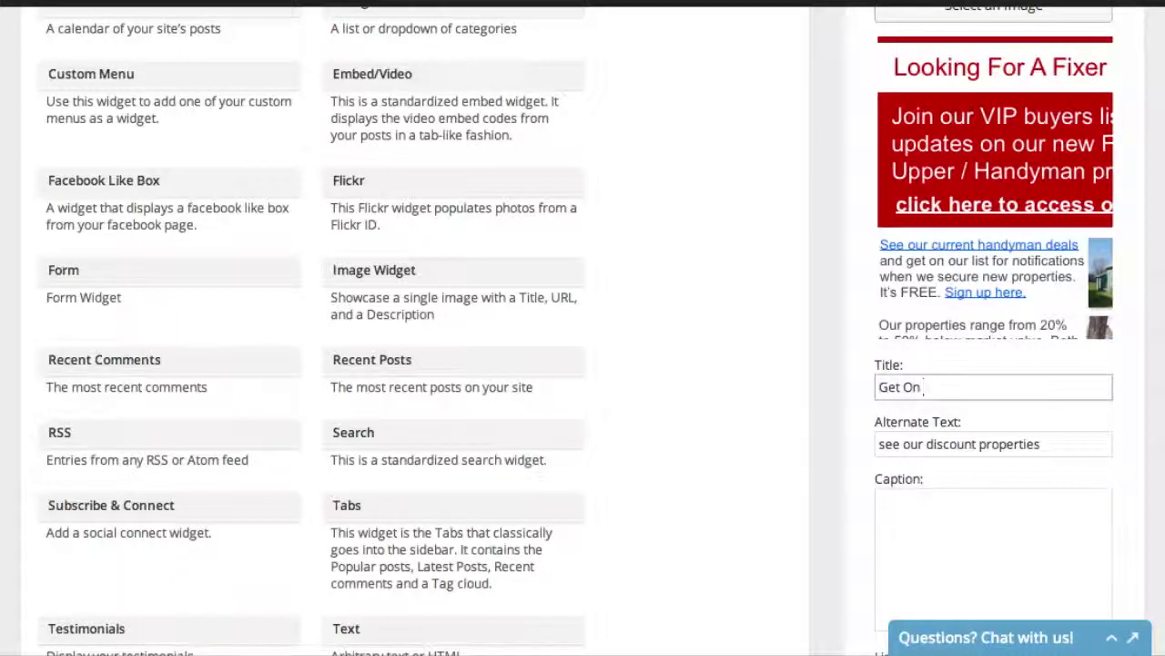
pyautogui.write(' Our Buyers List')
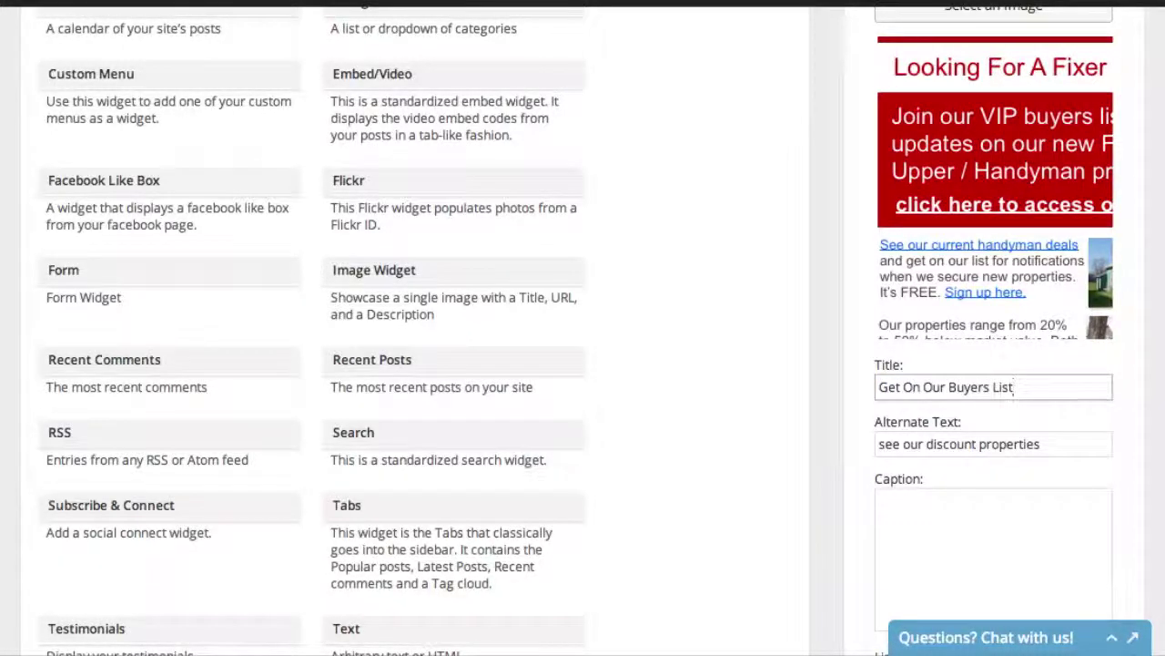
pyautogui.click(1134, 416)
pyautogui.scroll(-3, 1135, 419)
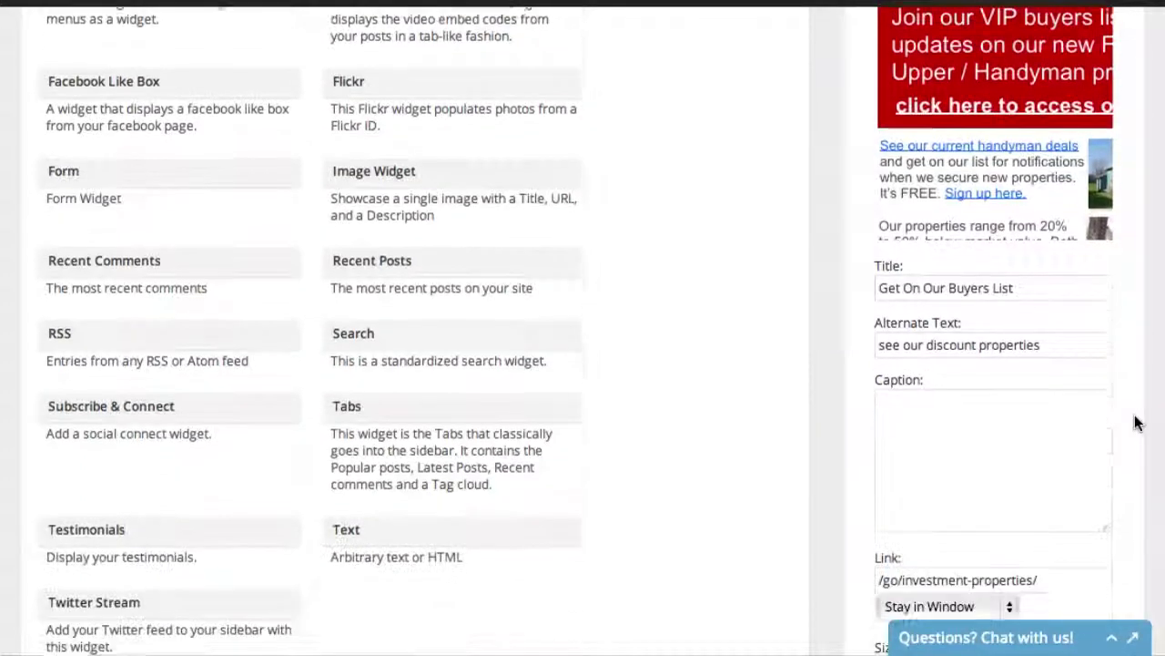
pyautogui.scroll(-2, 1134, 421)
pyautogui.click(1087, 471)
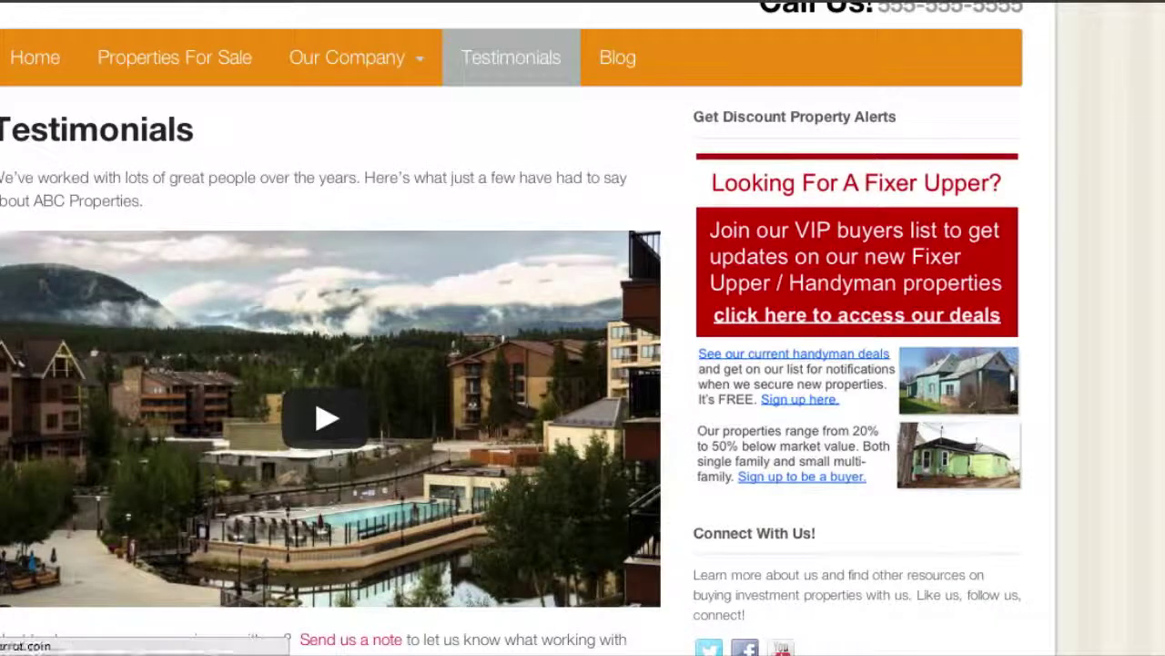
# Reload the live site to show the Get On Our Buyers List heading
pyautogui.hotkey('ctrl', 'r')
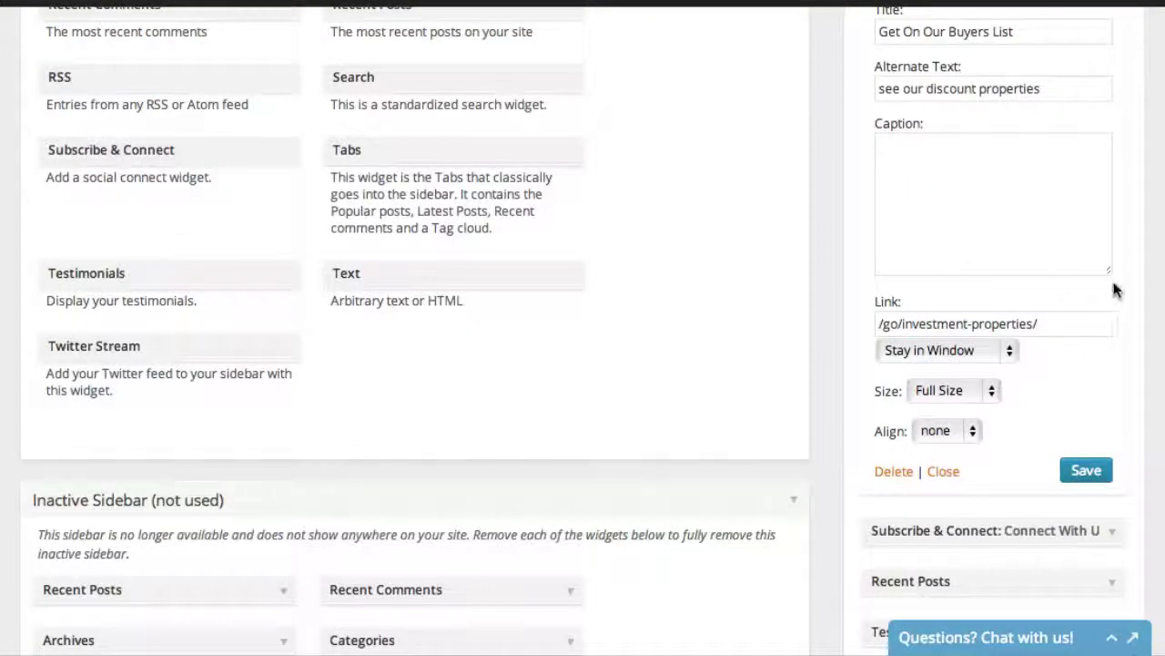
pyautogui.scroll(2, 1002, 145)
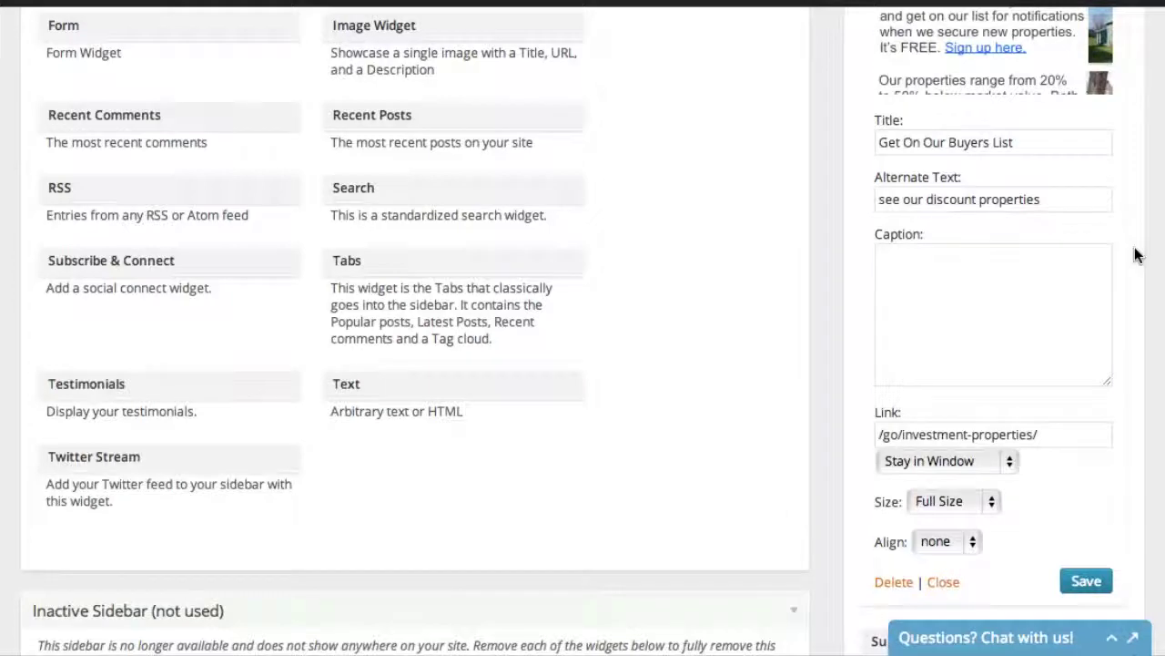
pyautogui.scroll(-1, 1136, 256)
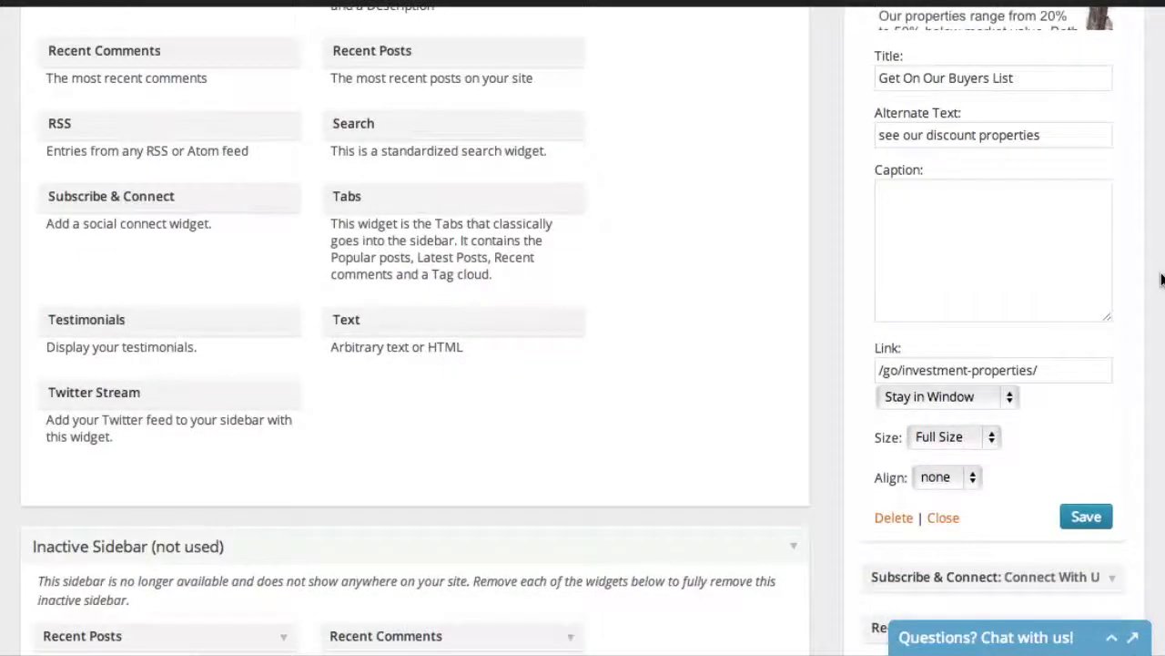
pyautogui.scroll(2, 1160, 280)
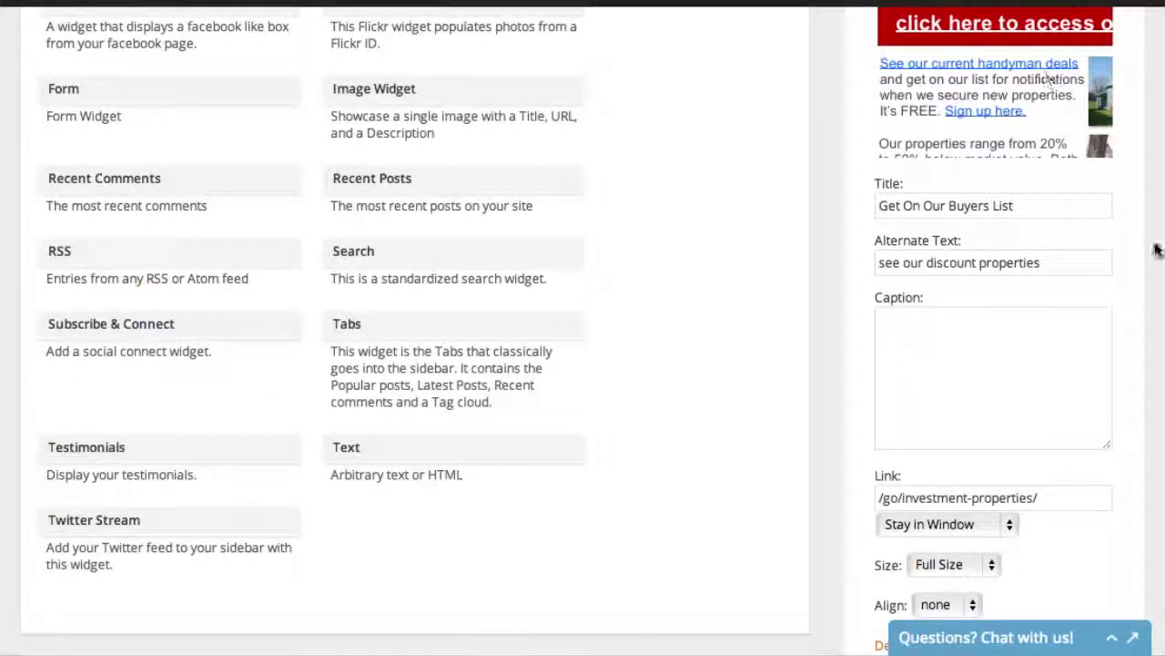
pyautogui.scroll(-2, 1156, 257)
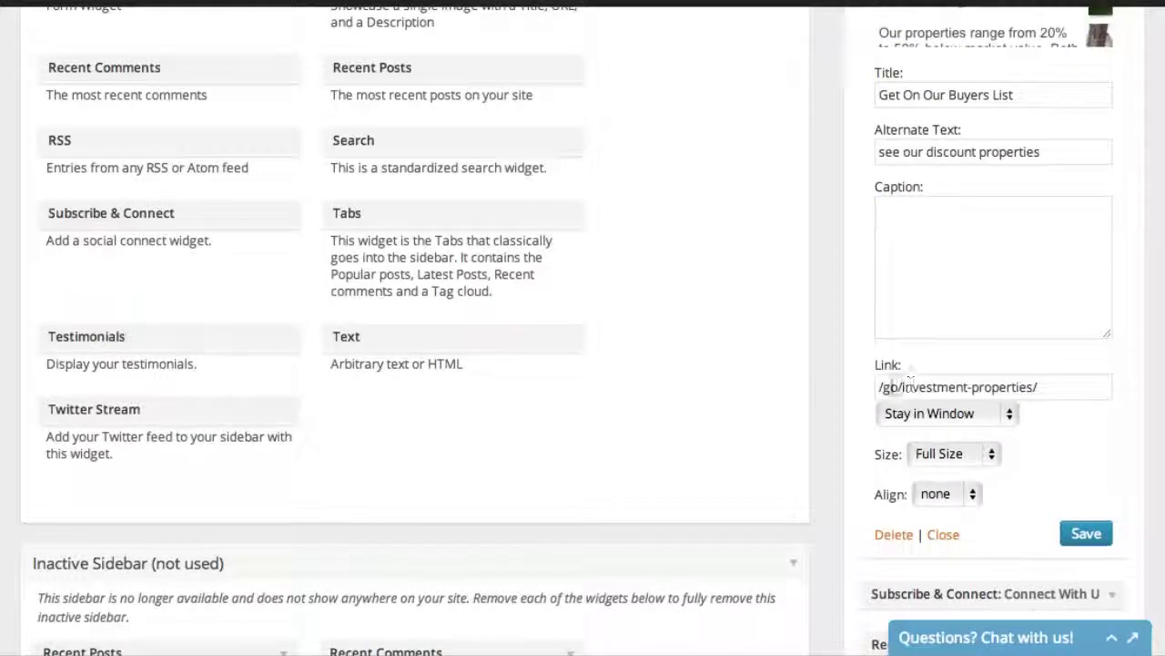
# Check the image widget's /go/investment-properties/ link, leaving its Stay in Window option unchanged
pyautogui.moveTo(881, 387); pyautogui.dragTo(1042, 389)
pyautogui.click(1084, 396)
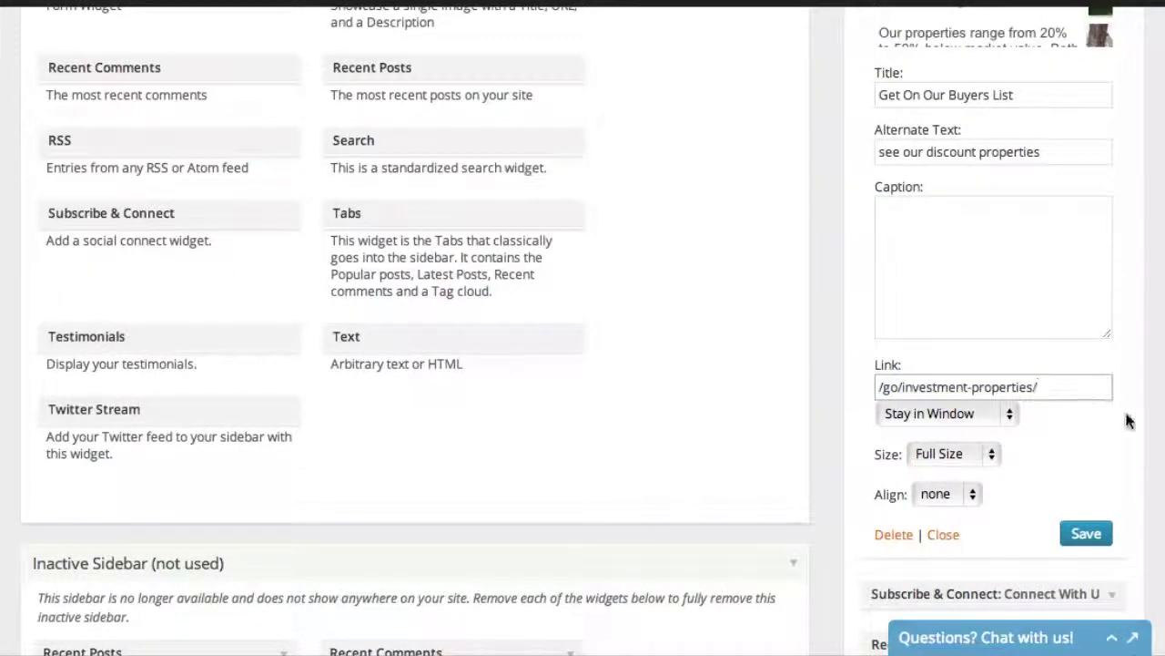
pyautogui.scroll(-1, 1126, 415)
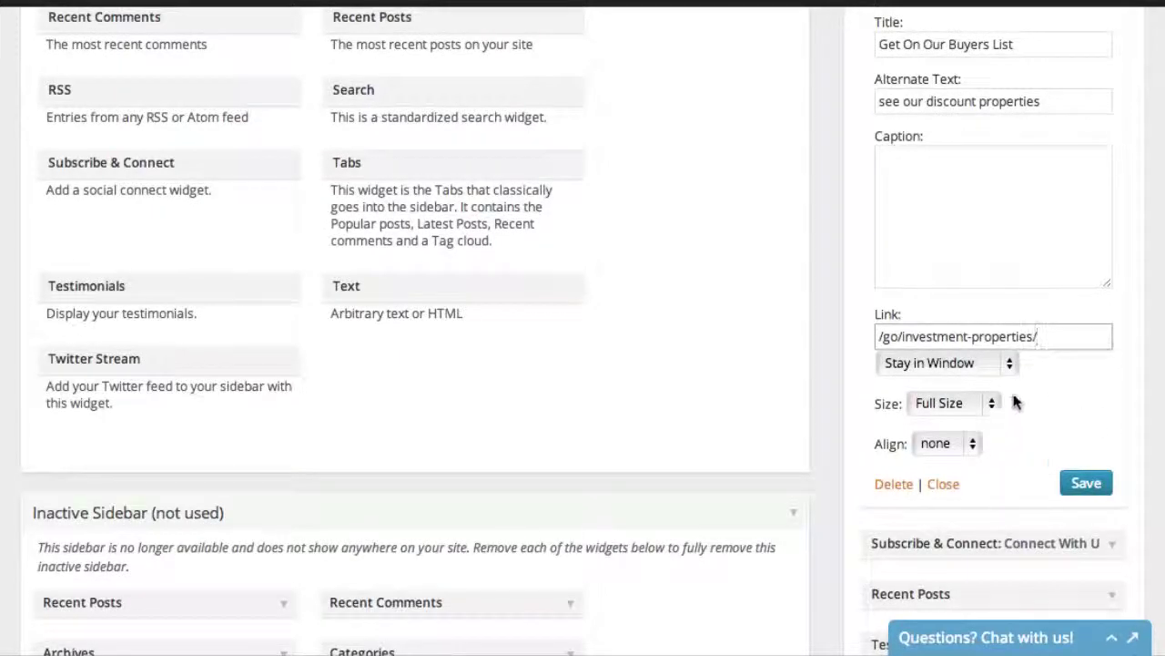
pyautogui.click(995, 364)
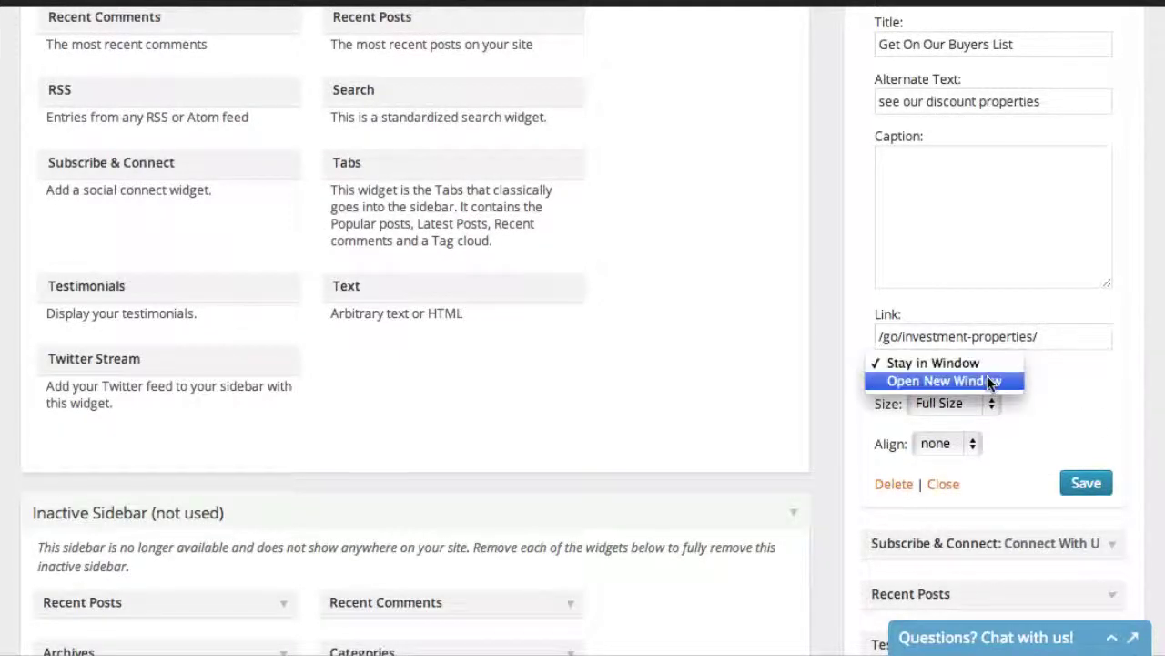
pyautogui.click(1093, 392)
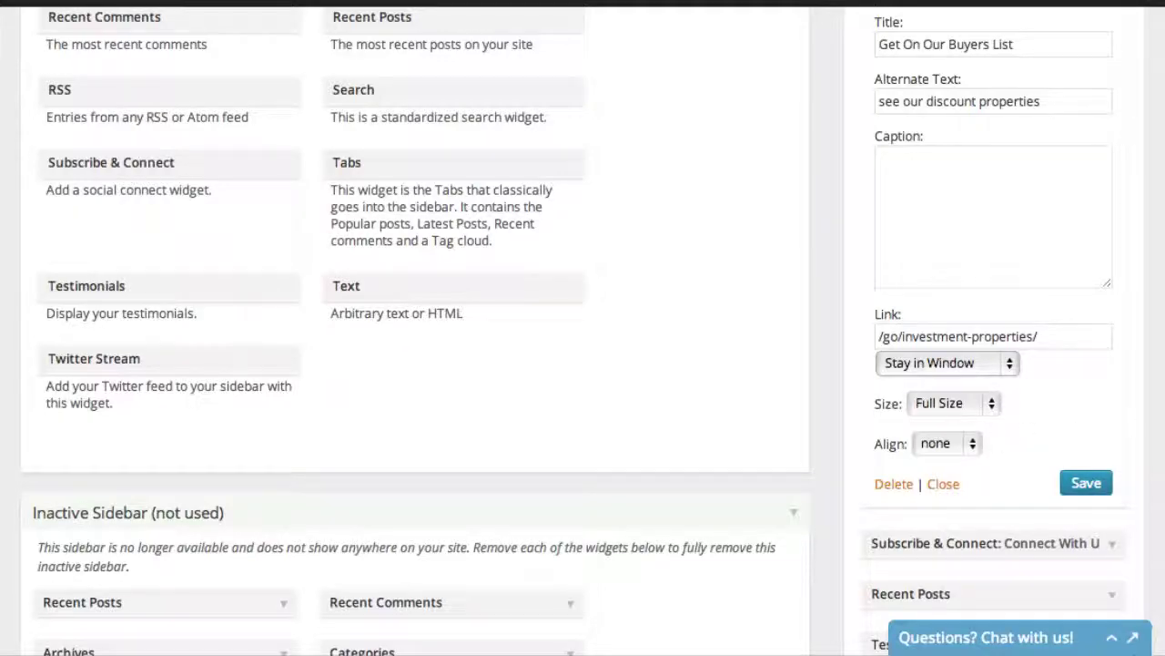
pyautogui.scroll(5, 1149, 441)
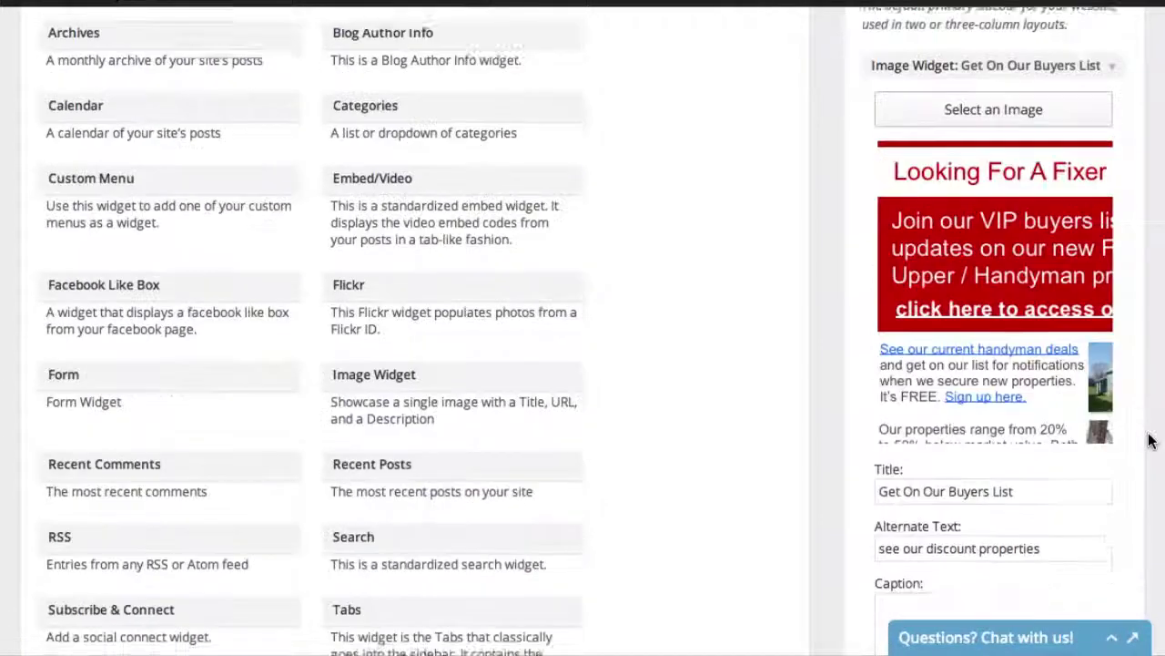
# Close the Get On Our Buyers List image widget's settings form
pyautogui.scroll(-3, 1149, 441)
pyautogui.scroll(8, 1149, 441)
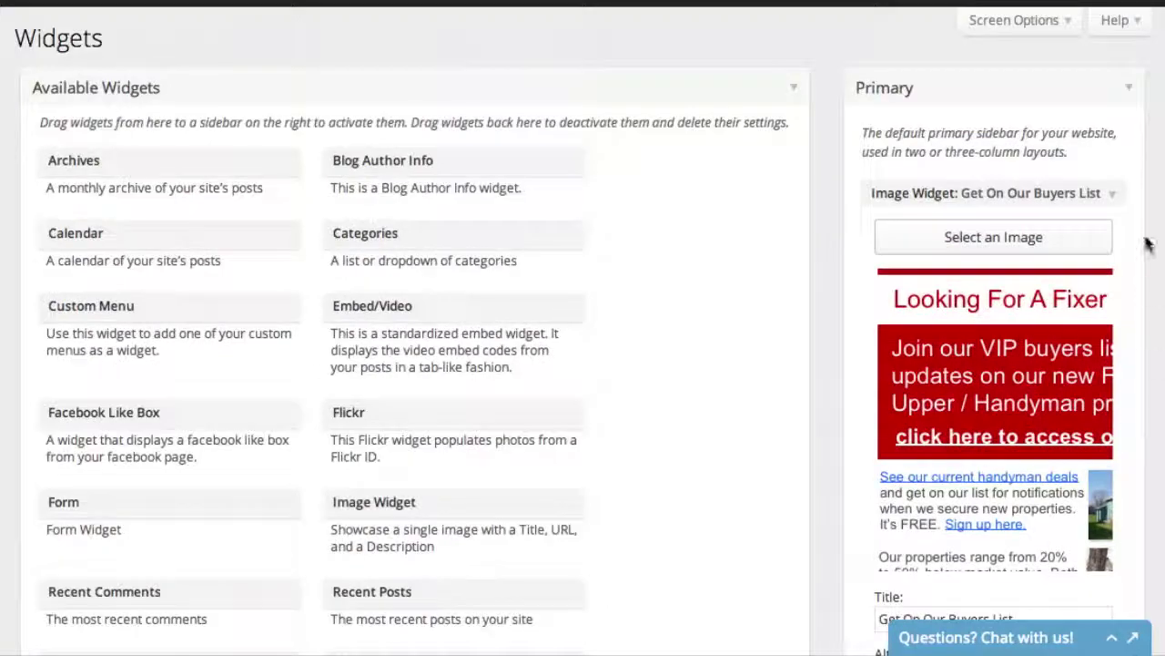
pyautogui.click(1113, 193)
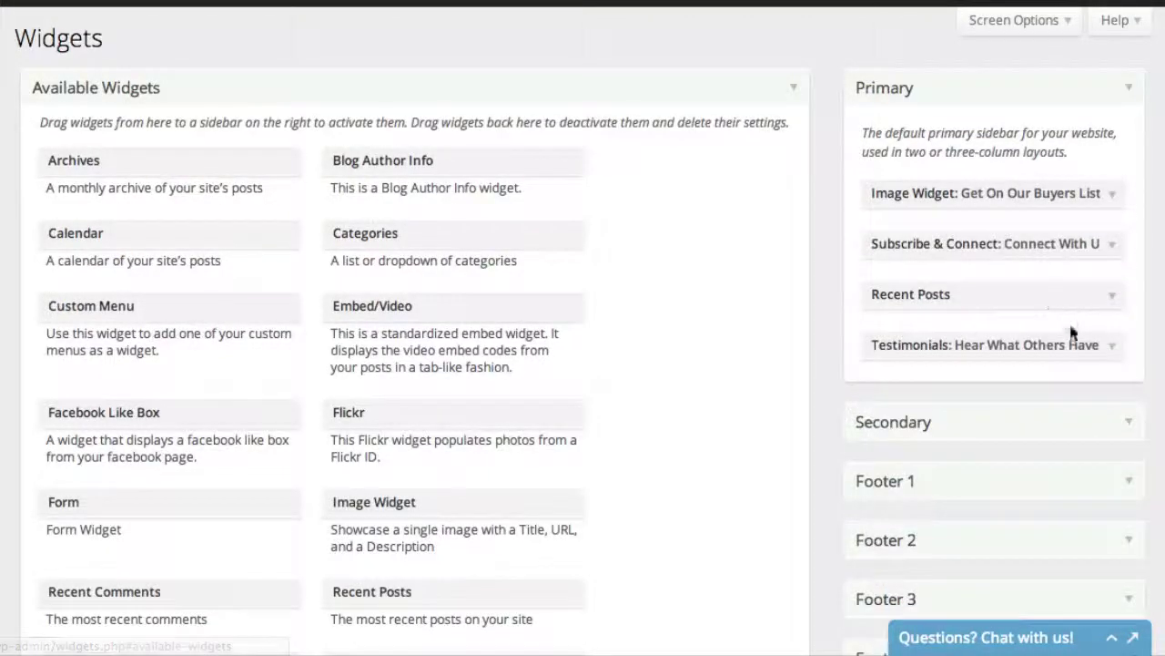
pyautogui.click(1115, 195)
pyautogui.scroll(-10, 1109, 246)
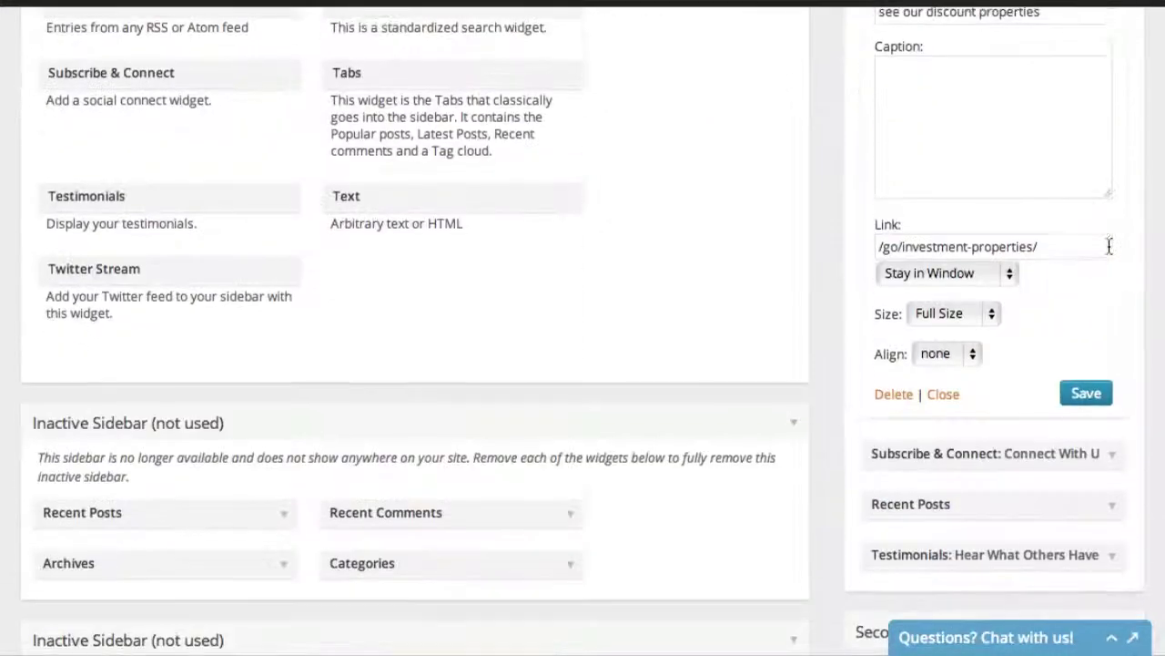
pyautogui.click(894, 393)
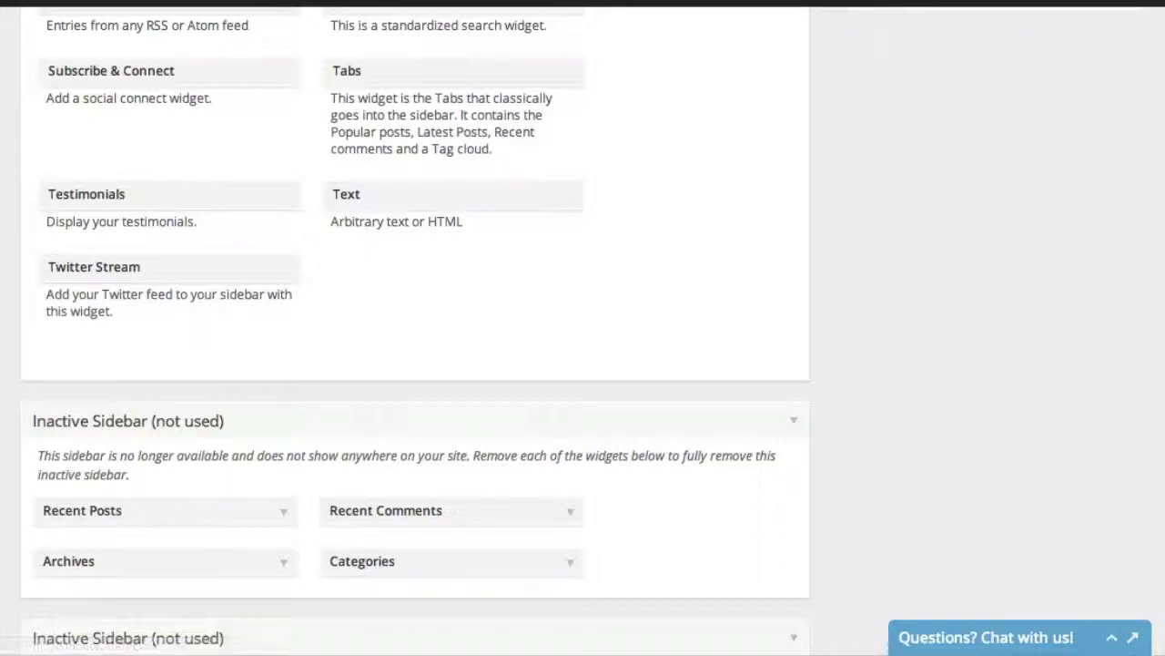
pyautogui.scroll(8, 1137, 315)
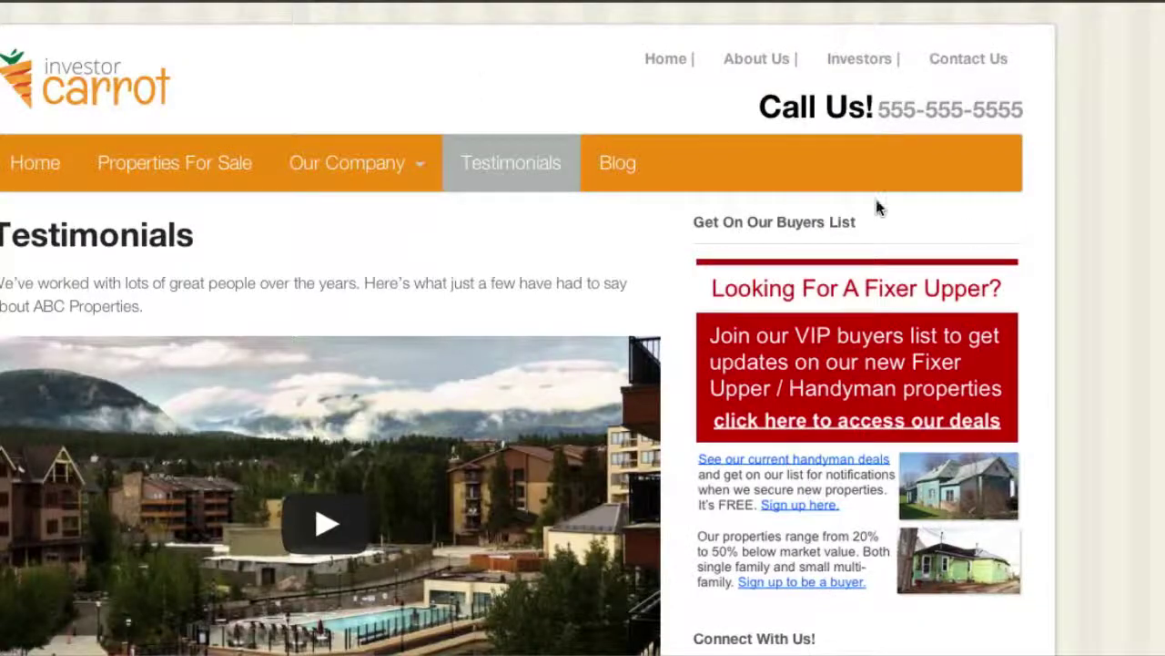
pyautogui.scroll(-5, 875, 200)
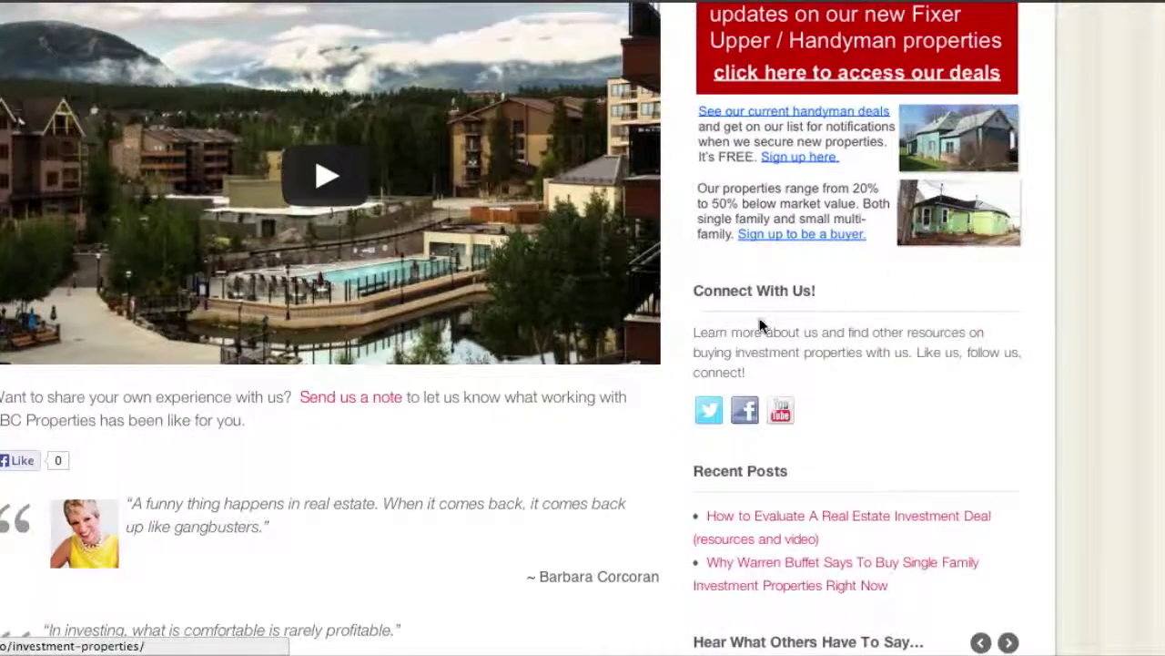
# Retitle the Subscribe & Connect widget to 'Find Us Online!' and save it
pyautogui.moveTo(152, 3)
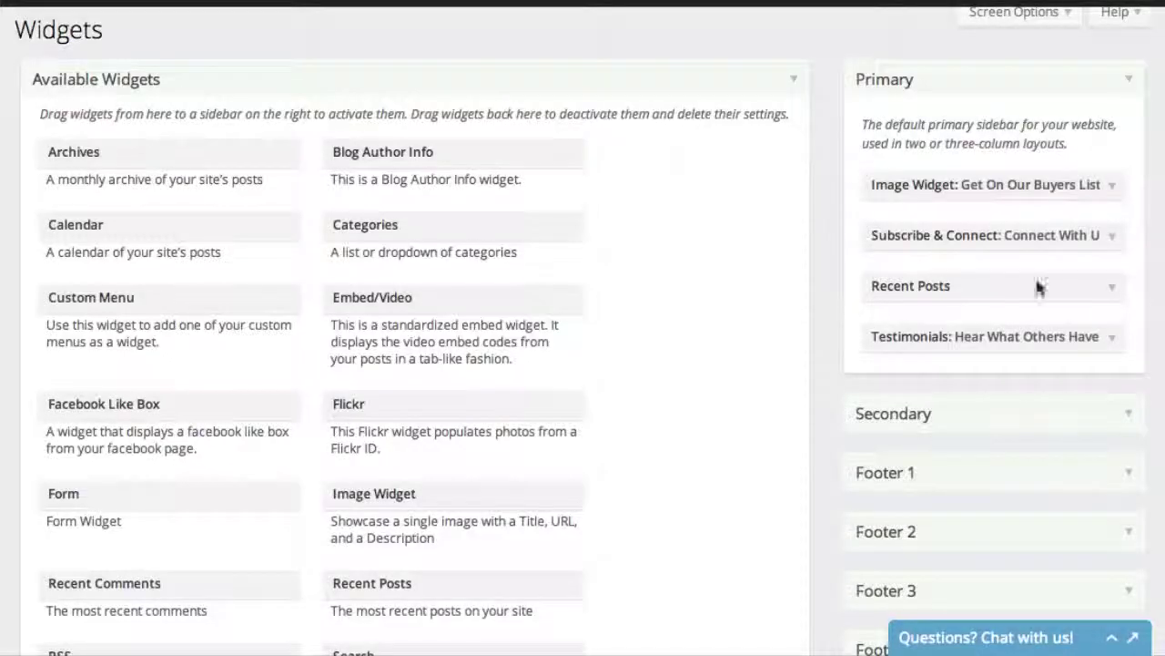
pyautogui.click(1112, 236)
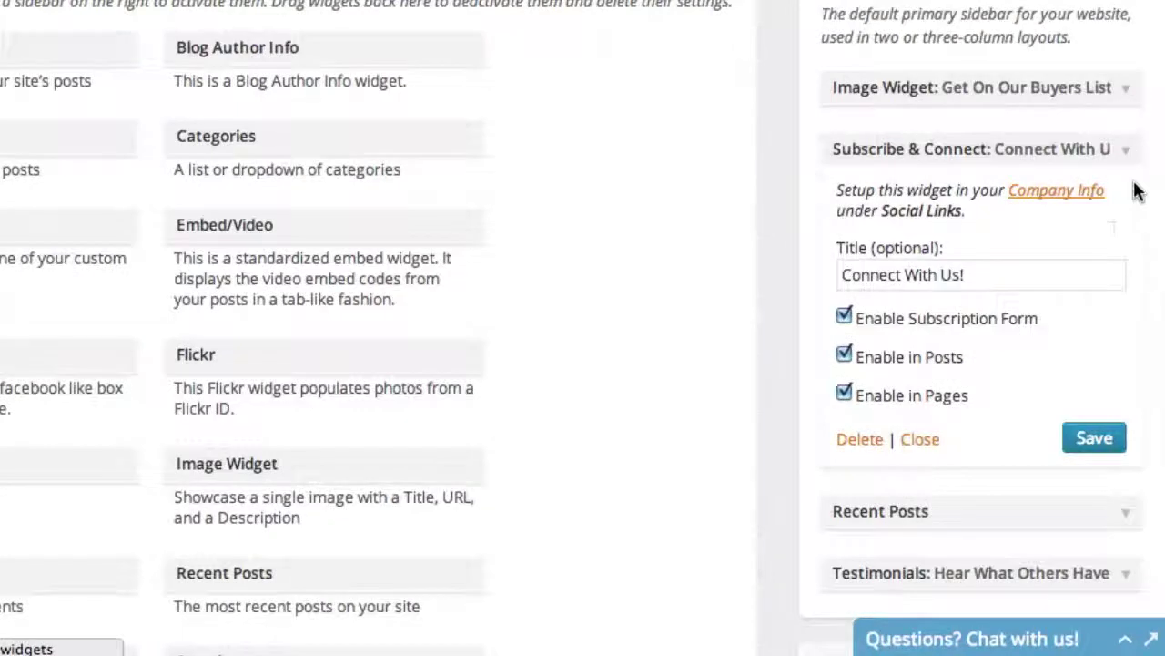
pyautogui.scroll(-1, 1149, 227)
pyautogui.tripleClick(918, 248)
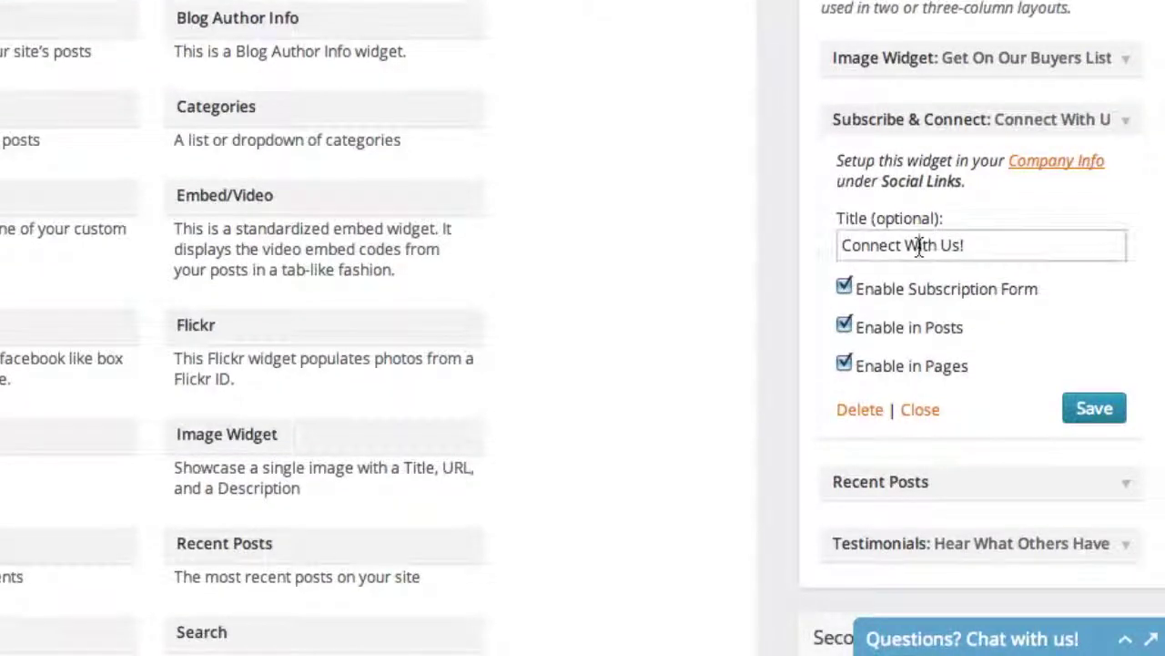
pyautogui.write('Fid')
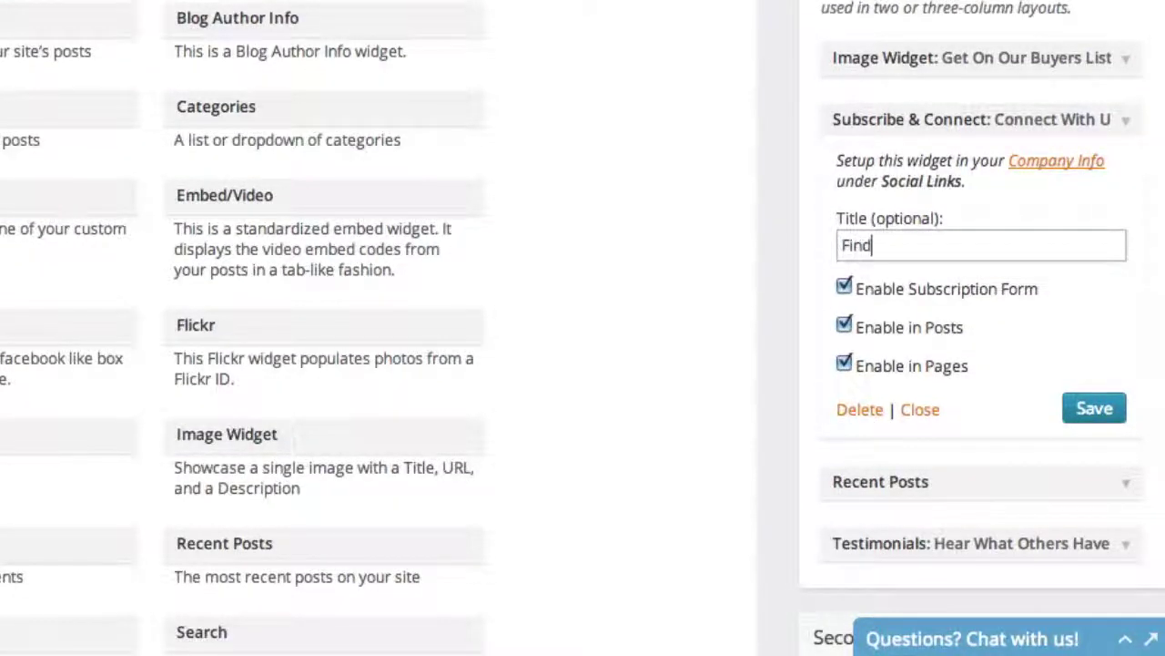
pyautogui.click(1085, 407)
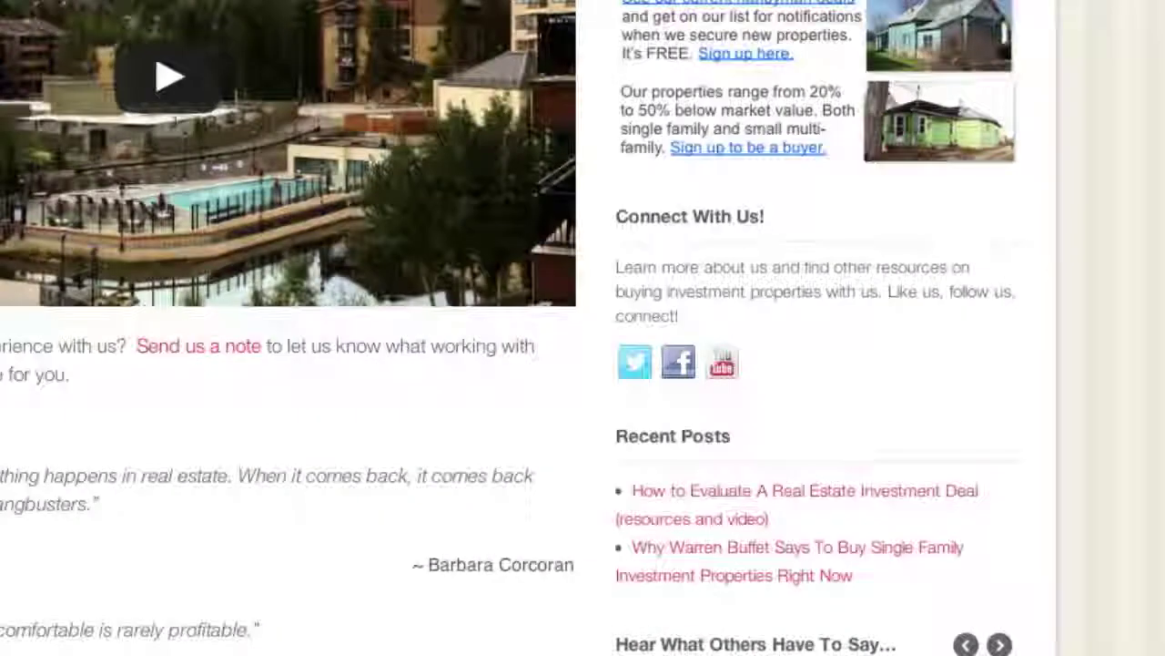
# Reload the live site to confirm the Find Us Online! sidebar heading
pyautogui.press('F5')
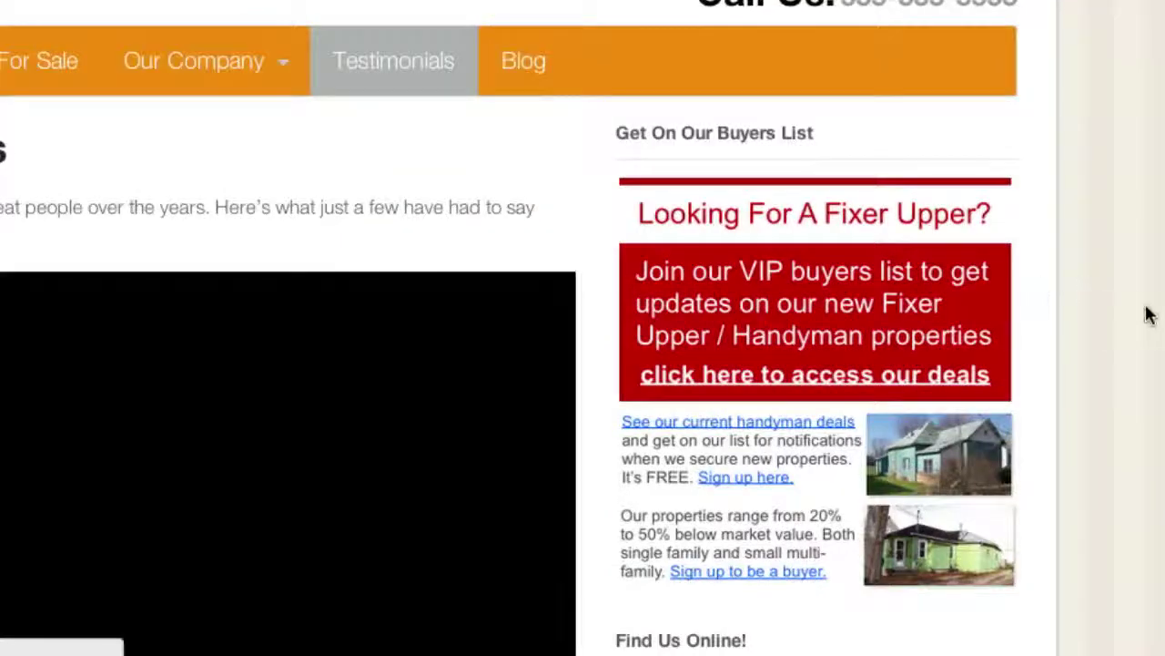
pyautogui.scroll(-4, 1148, 315)
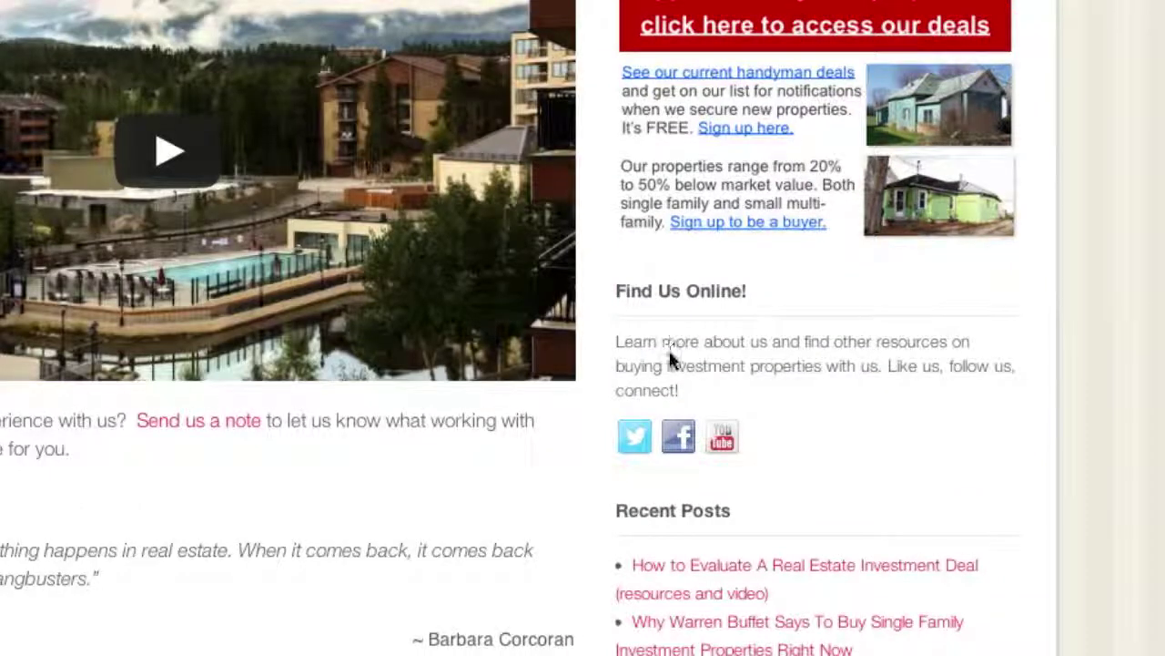
pyautogui.moveTo(635, 332); pyautogui.dragTo(919, 365)
pyautogui.click(918, 364)
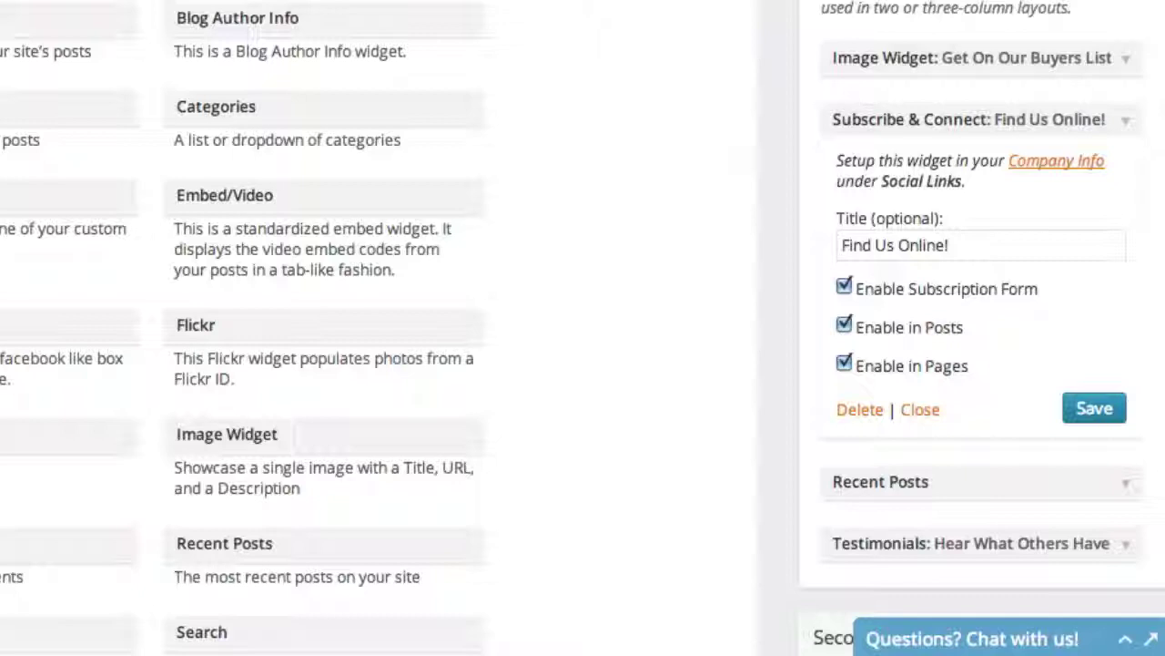
pyautogui.scroll(-1, 582, 328)
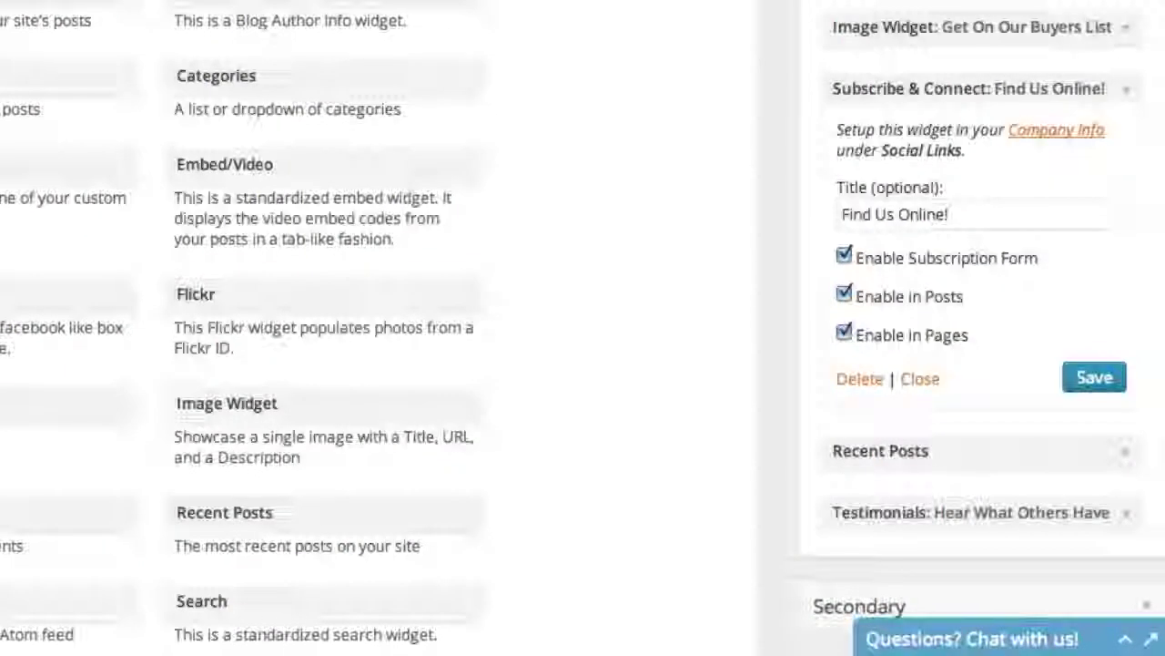
# Close Subscribe & Connect and delete the Recent Posts widget from the Primary sidebar
pyautogui.click(923, 383)
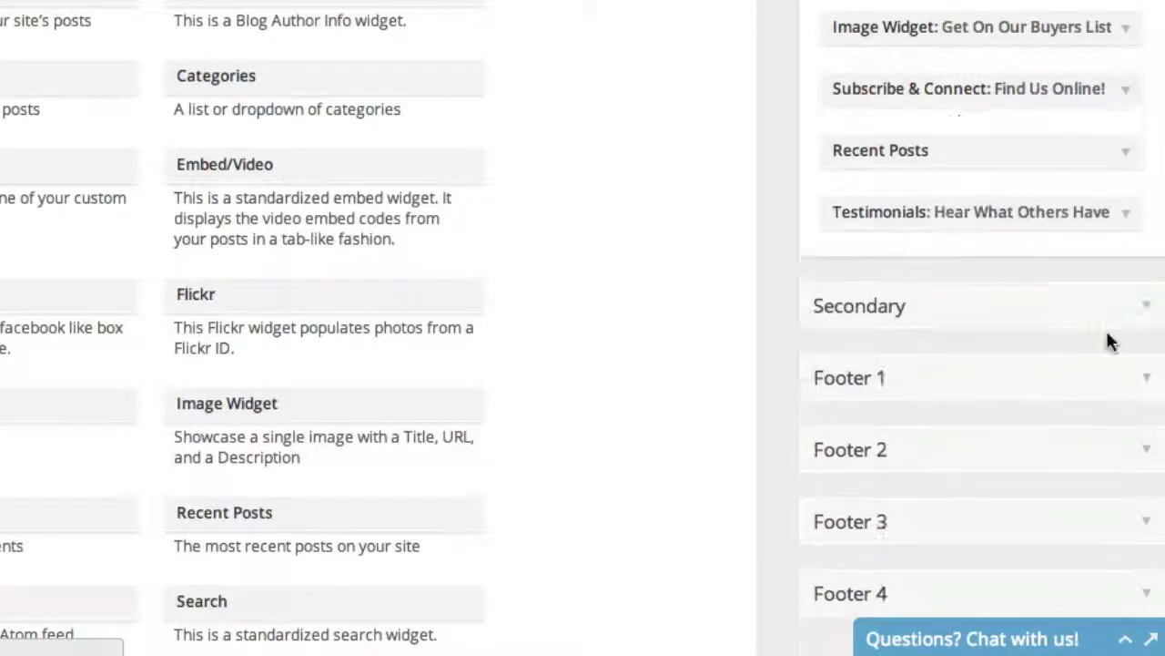
pyautogui.click(1129, 152)
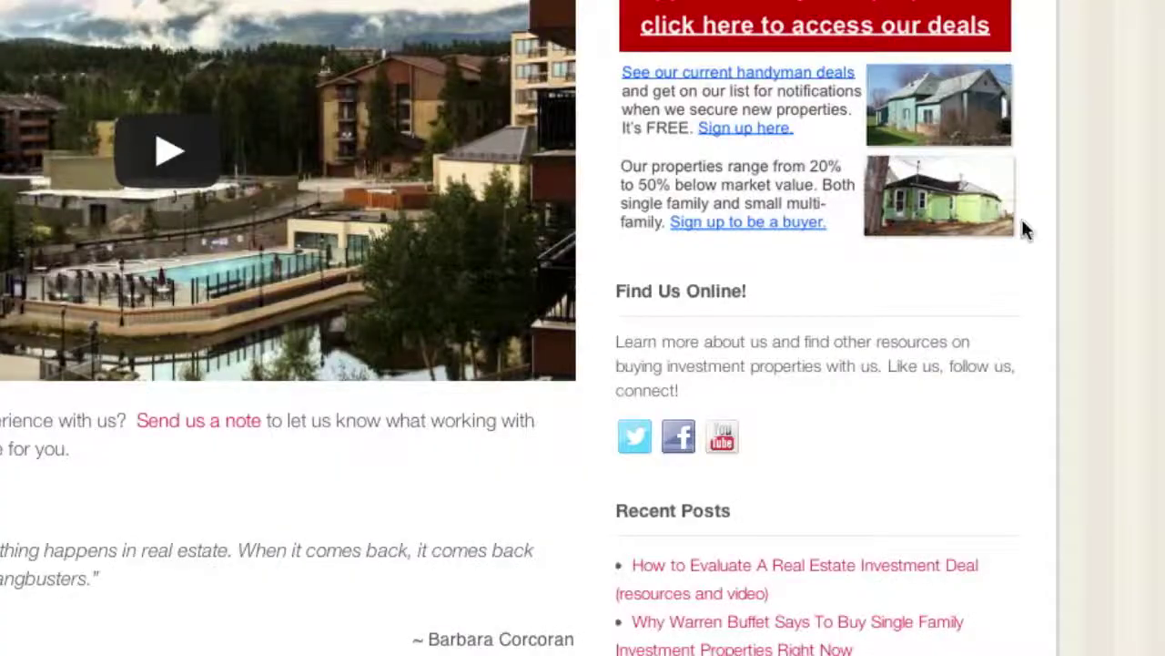
pyautogui.scroll(-5, 1157, 291)
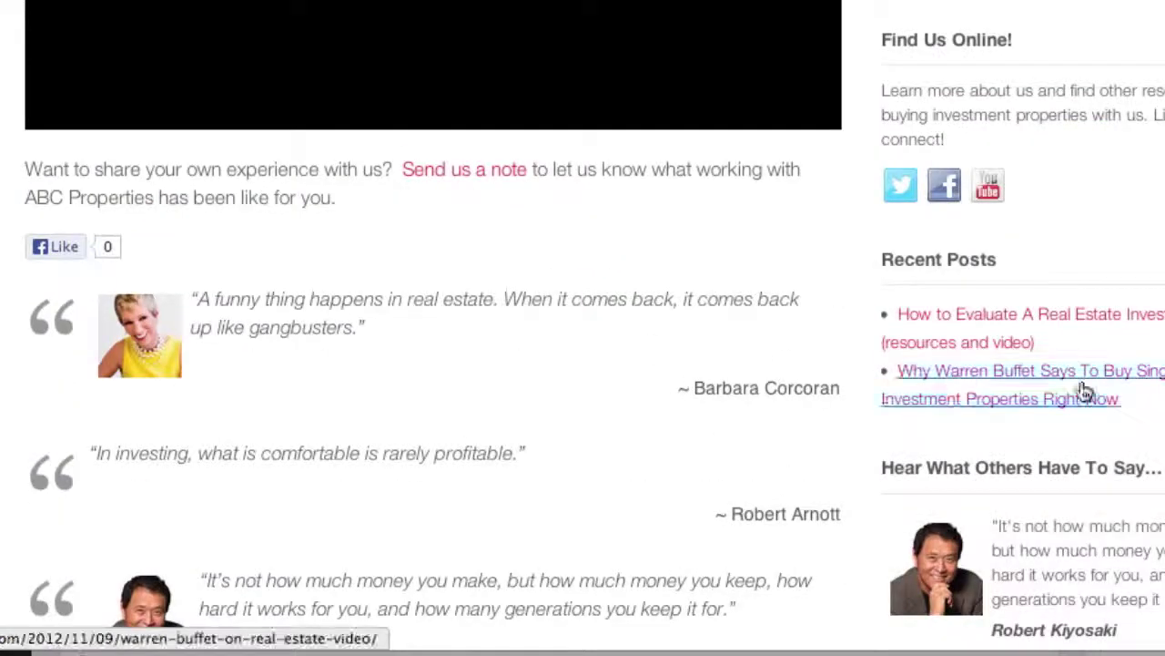
pyautogui.scroll(-2, 1139, 416)
pyautogui.scroll(3, 1139, 417)
pyautogui.scroll(-3, 1139, 416)
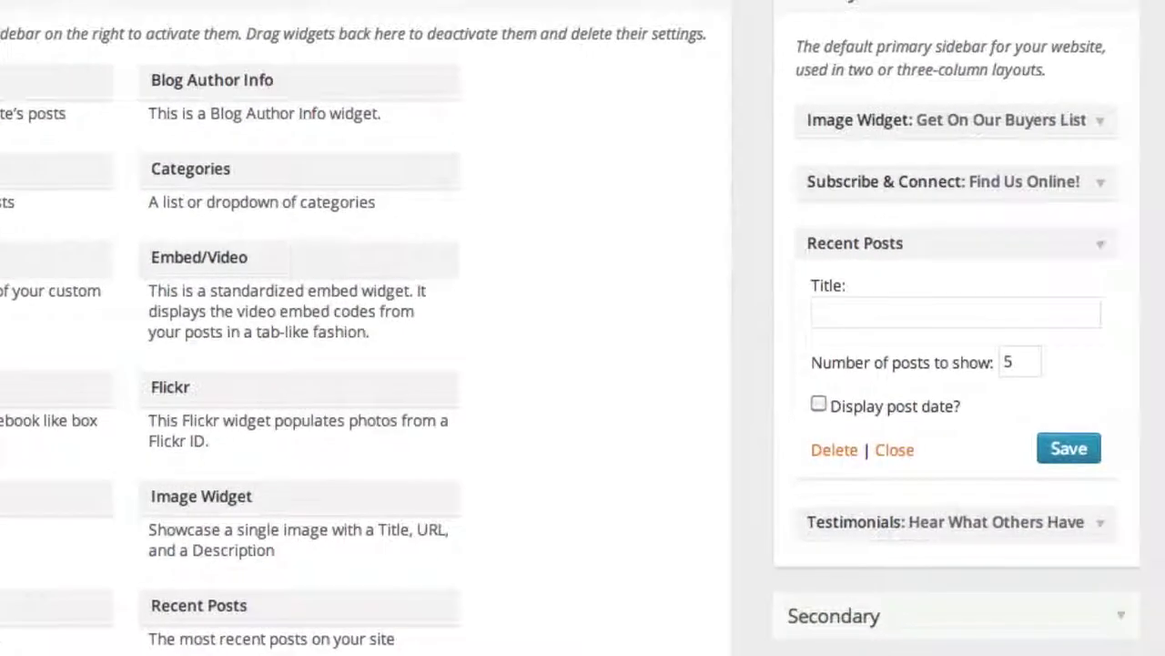
pyautogui.click(831, 453)
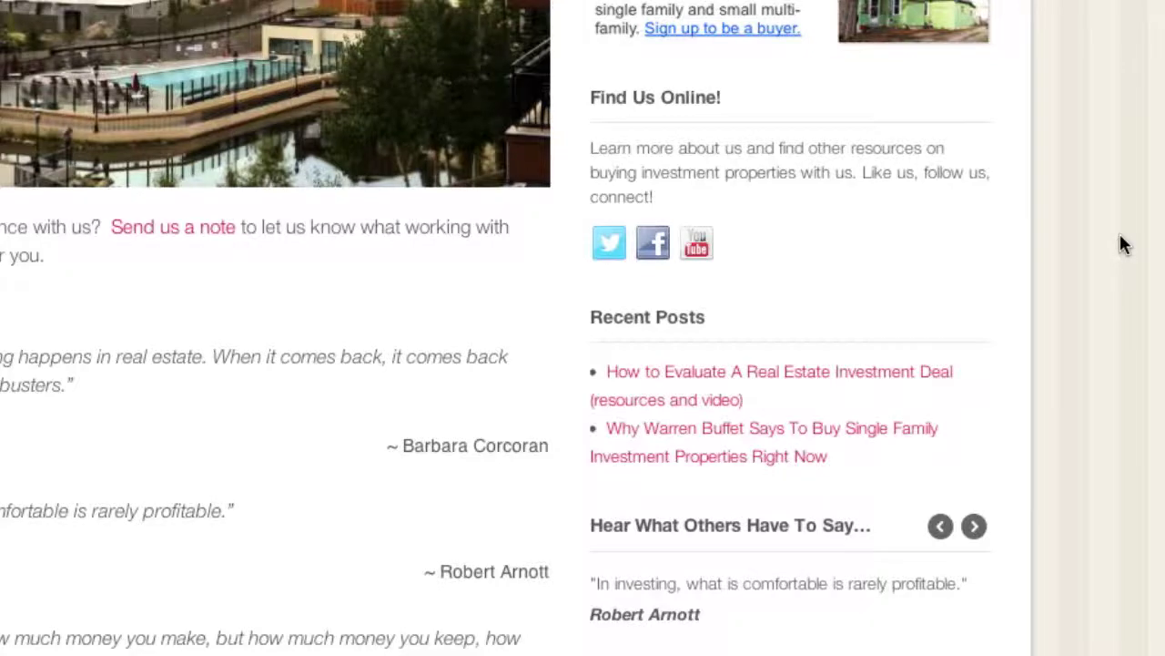
# Reload the live site to confirm Recent Posts is gone, then expand the Testimonials widget
pyautogui.hotkey('ctrl', 'r')
pyautogui.scroll(-5, 1120, 245)
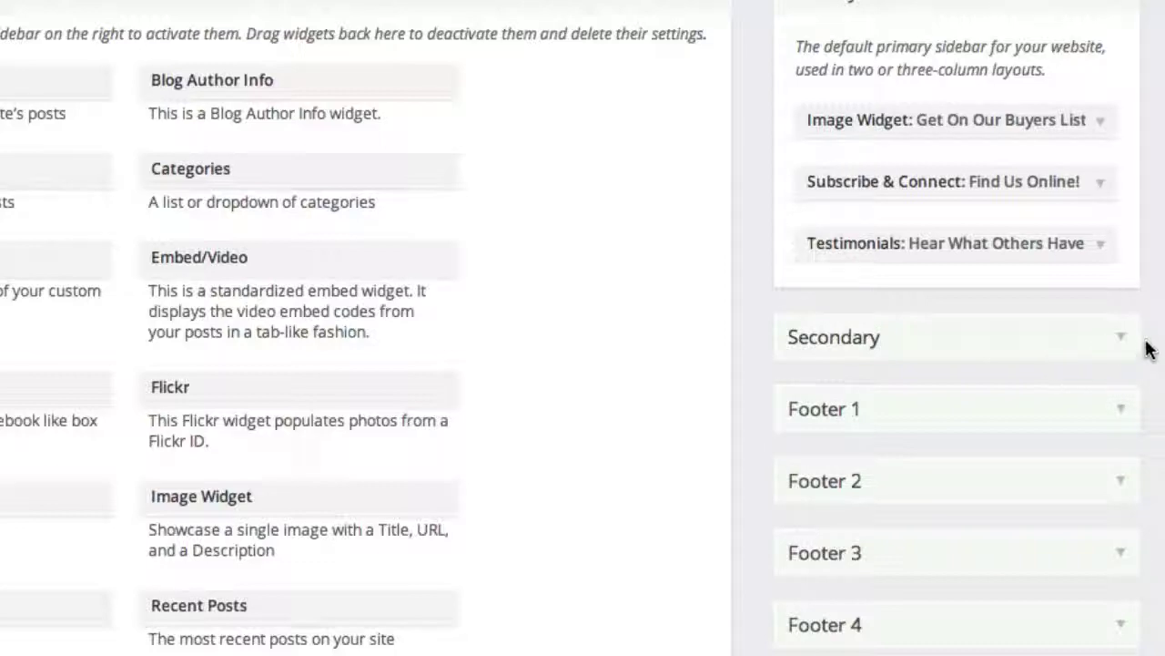
pyautogui.click(1101, 246)
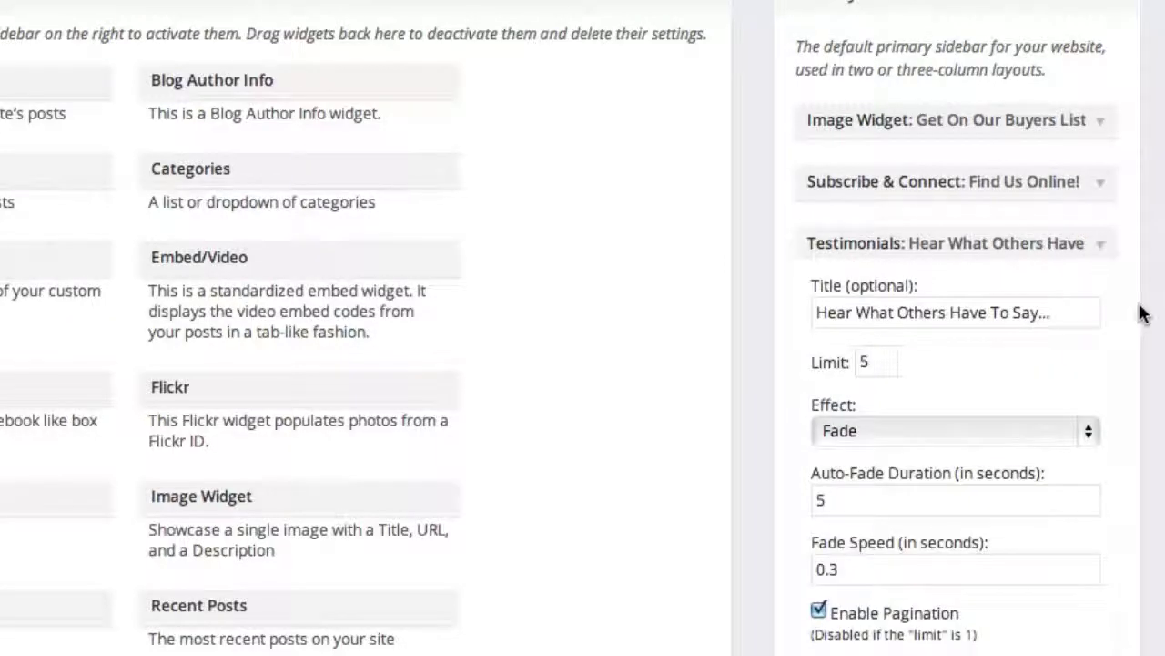
# Review the Testimonials widget title 'Hear What Others Have To Say…' and its trailing ellipsis
pyautogui.scroll(-2, 1143, 312)
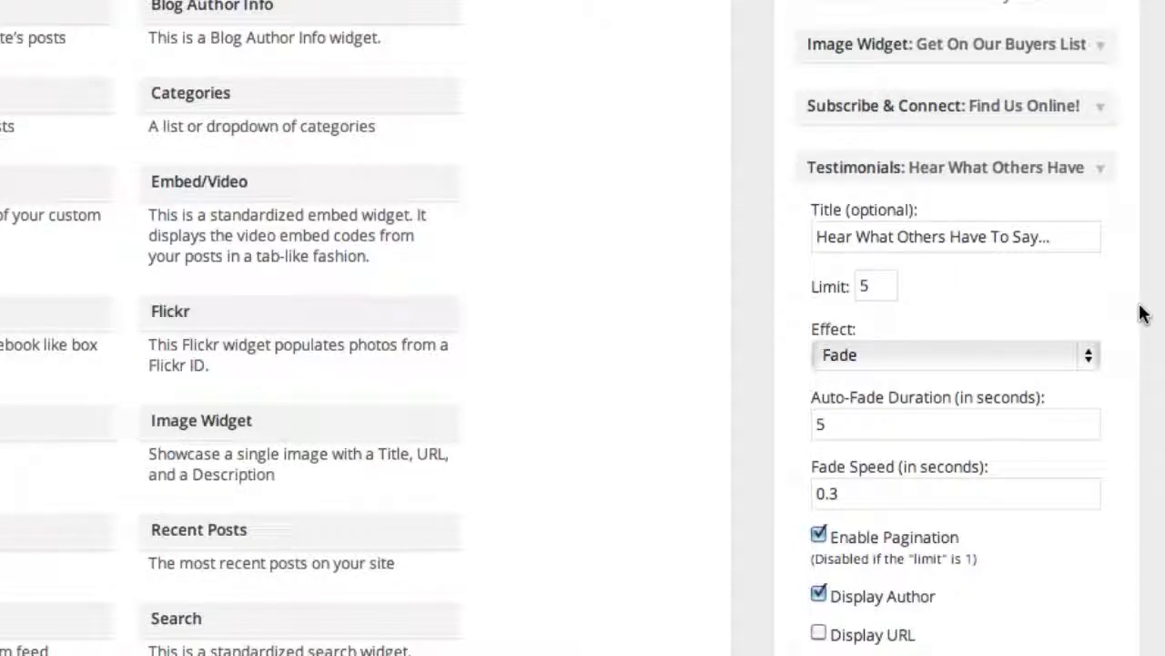
pyautogui.scroll(-2, 1143, 312)
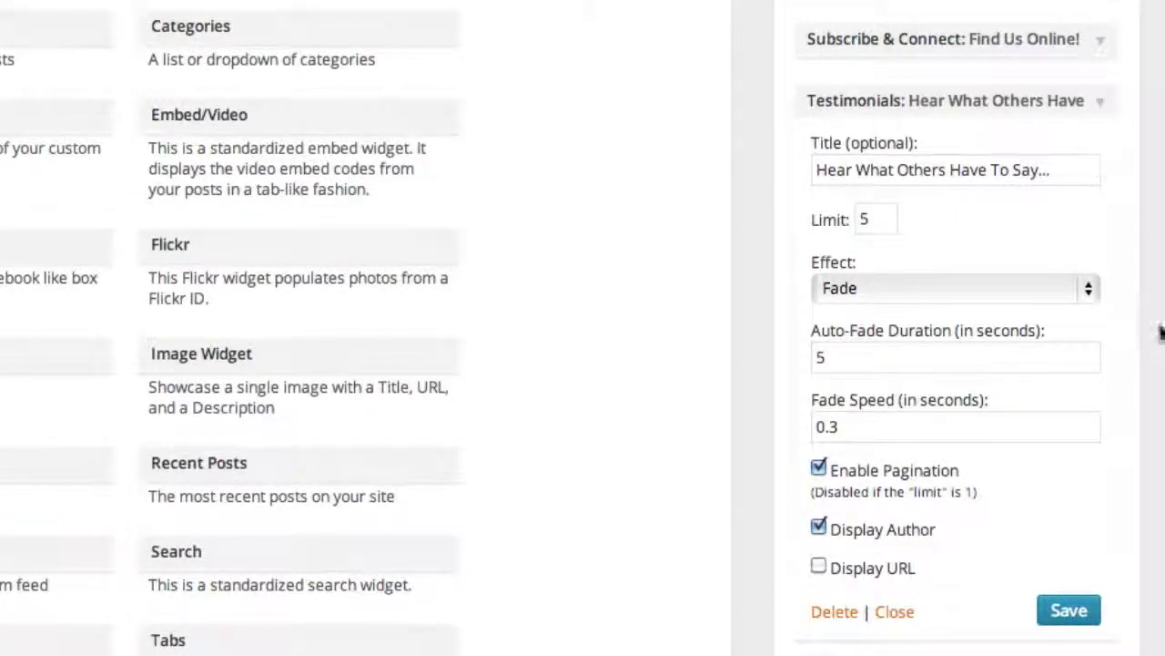
pyautogui.scroll(-1, 1158, 337)
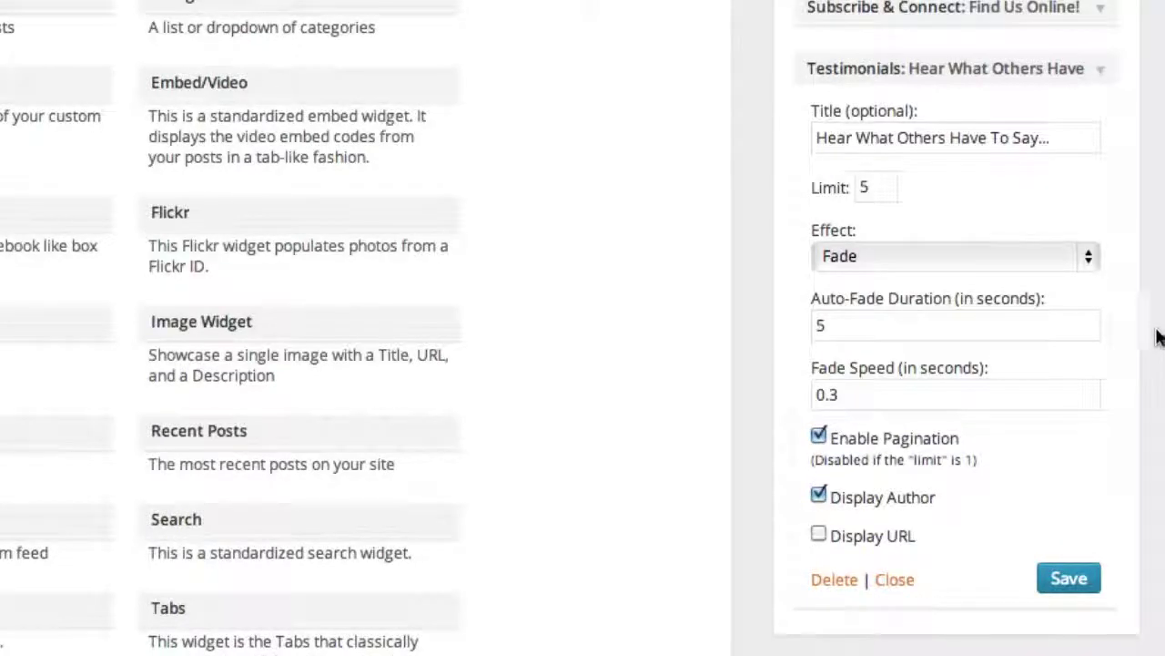
pyautogui.moveTo(1071, 150); pyautogui.dragTo(1040, 143)
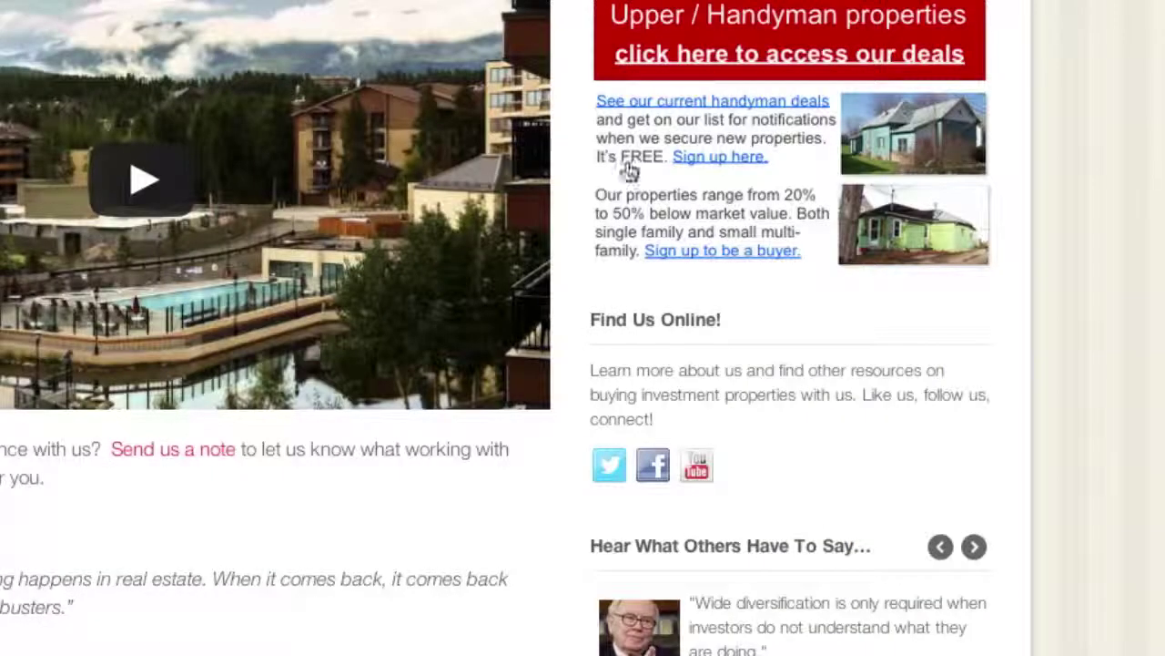
pyautogui.scroll(-3, 992, 355)
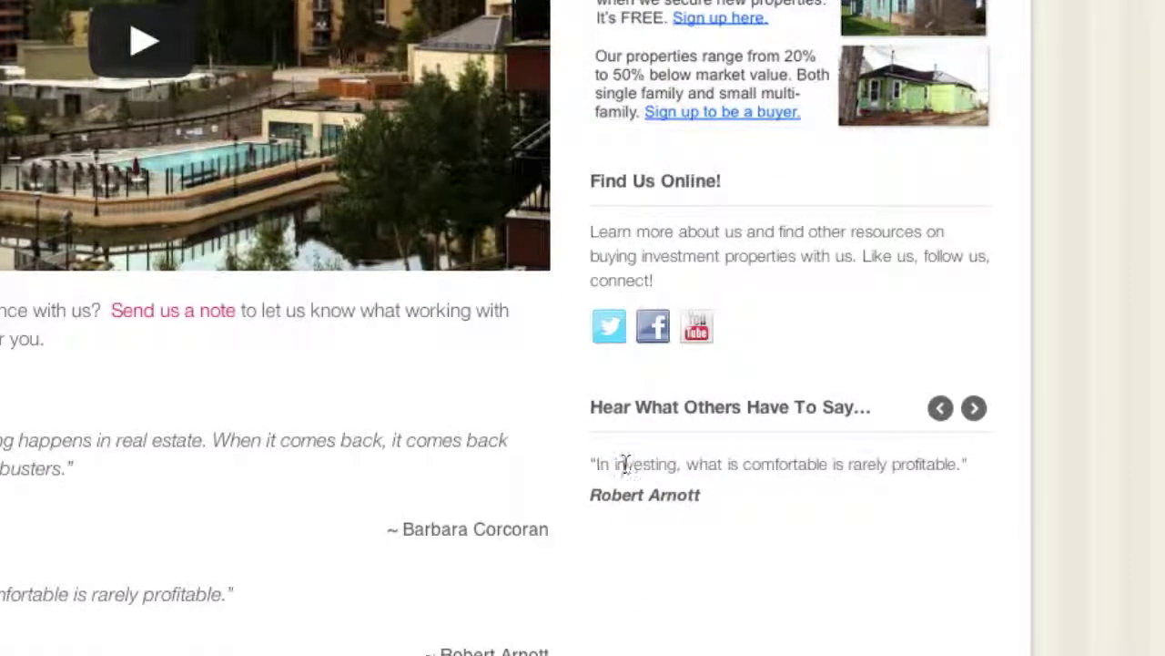
pyautogui.moveTo(615, 463); pyautogui.dragTo(898, 470)
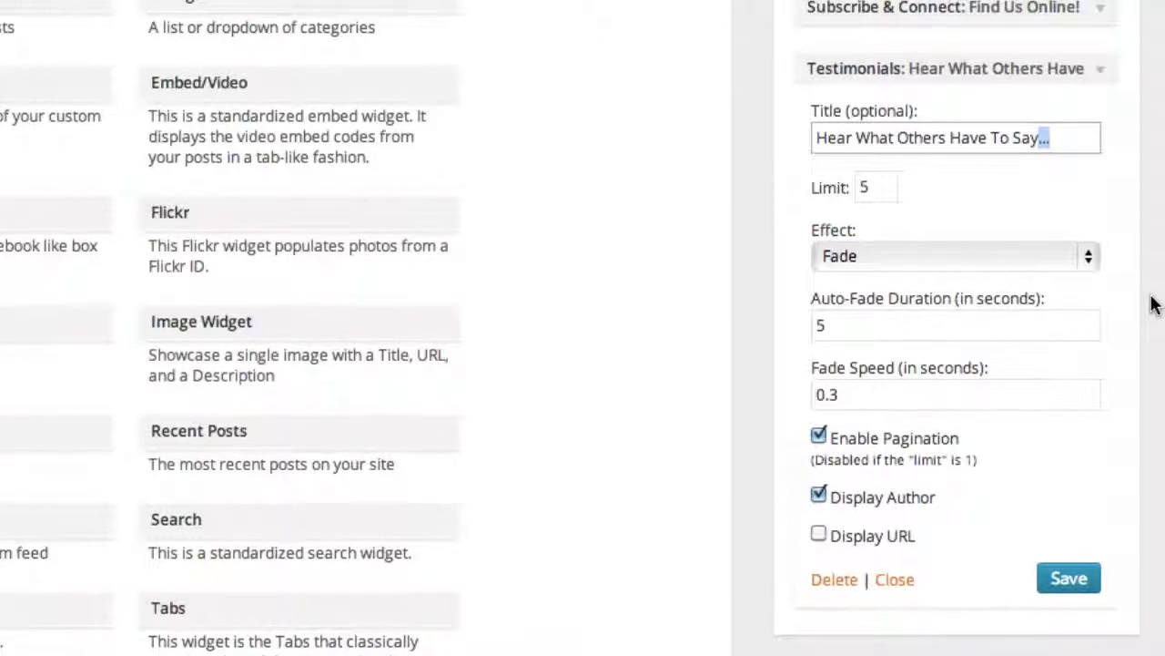
# Confirm the testimonials limit of 5 and the auto-fade duration, then collapse the Testimonials widget
pyautogui.scroll(-1, 1152, 303)
pyautogui.scroll(1, 1151, 303)
pyautogui.click(1138, 232)
pyautogui.click(881, 190)
pyautogui.doubleClick(882, 193)
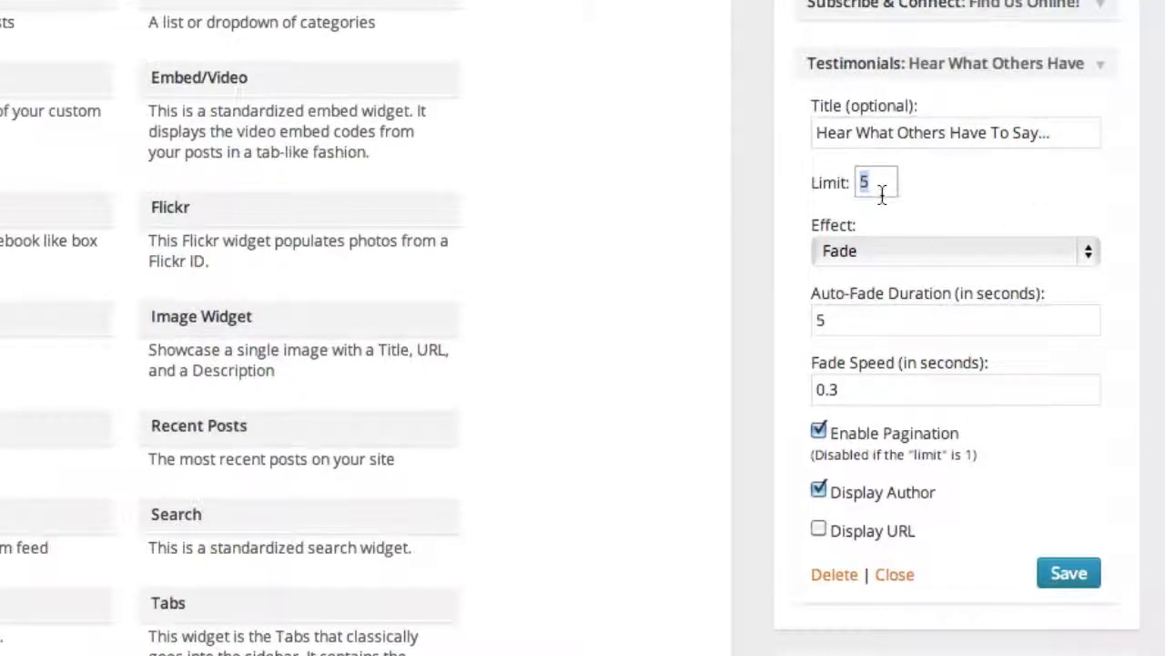
pyautogui.moveTo(858, 319); pyautogui.dragTo(801, 317)
pyautogui.click(1163, 419)
pyautogui.tripleClick(947, 144)
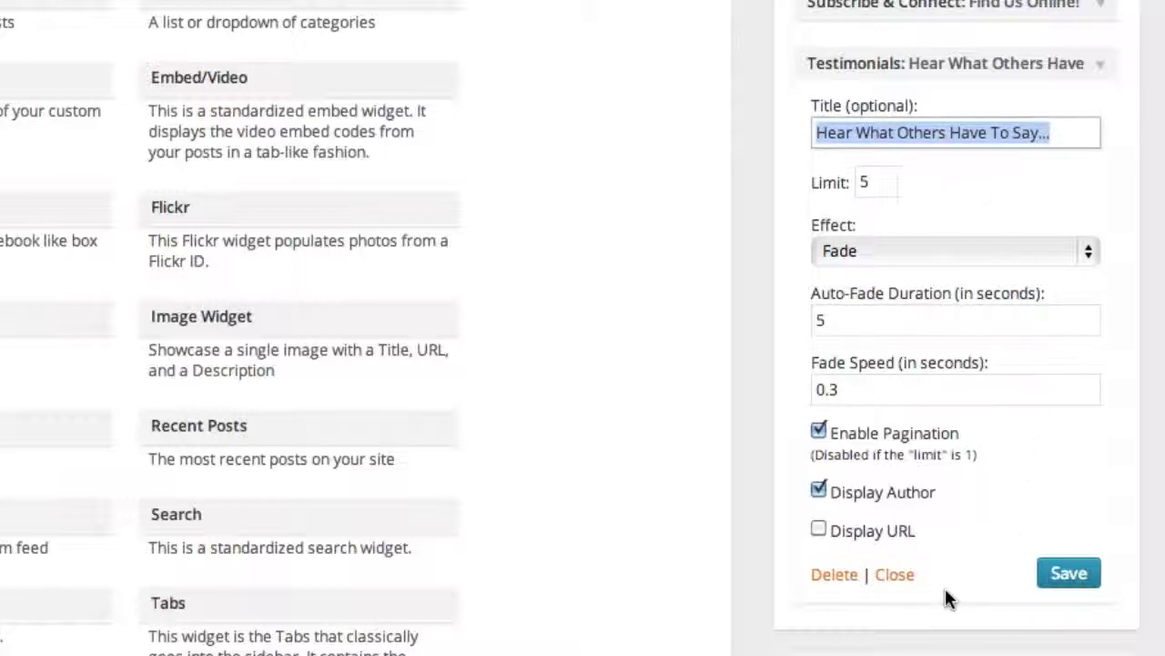
pyautogui.click(897, 576)
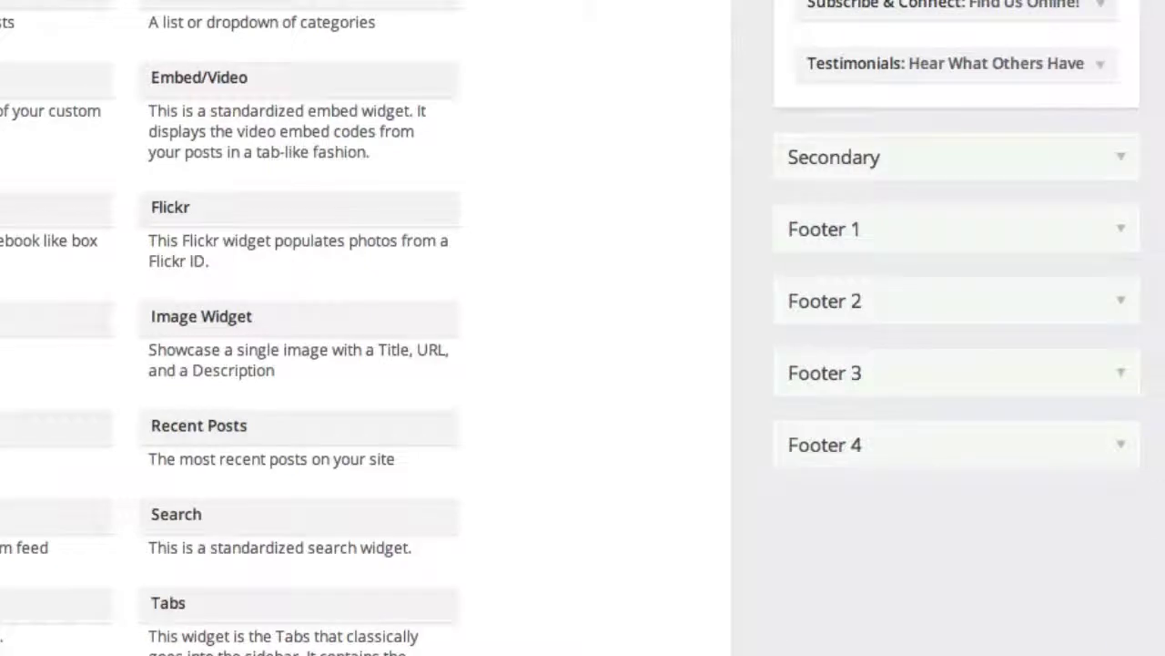
# Drag a Facebook Like Box widget into the Primary sidebar just above Testimonials
pyautogui.scroll(-3, 1147, 513)
pyautogui.scroll(-2, 1147, 512)
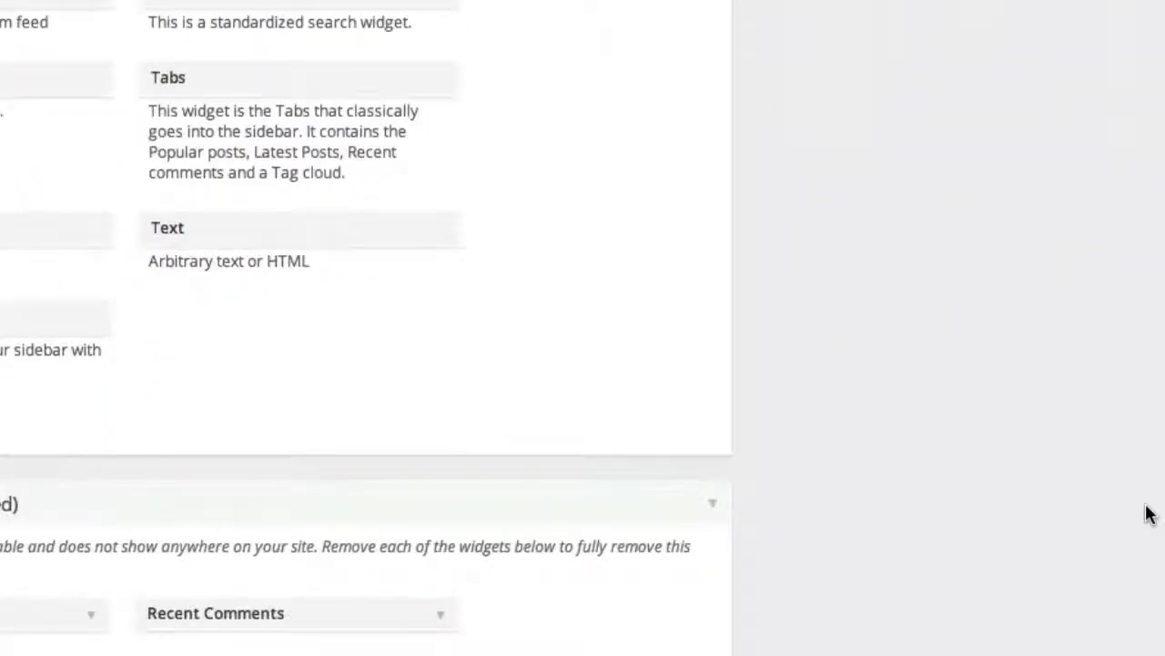
pyautogui.scroll(3, 1152, 456)
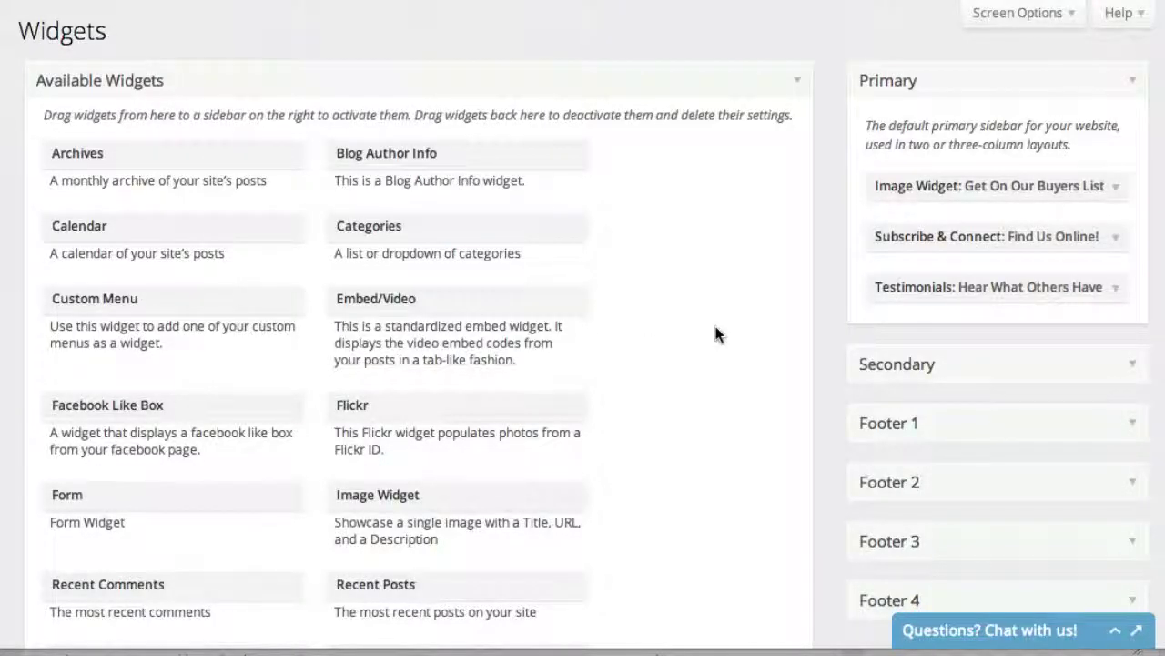
pyautogui.scroll(-3, 715, 335)
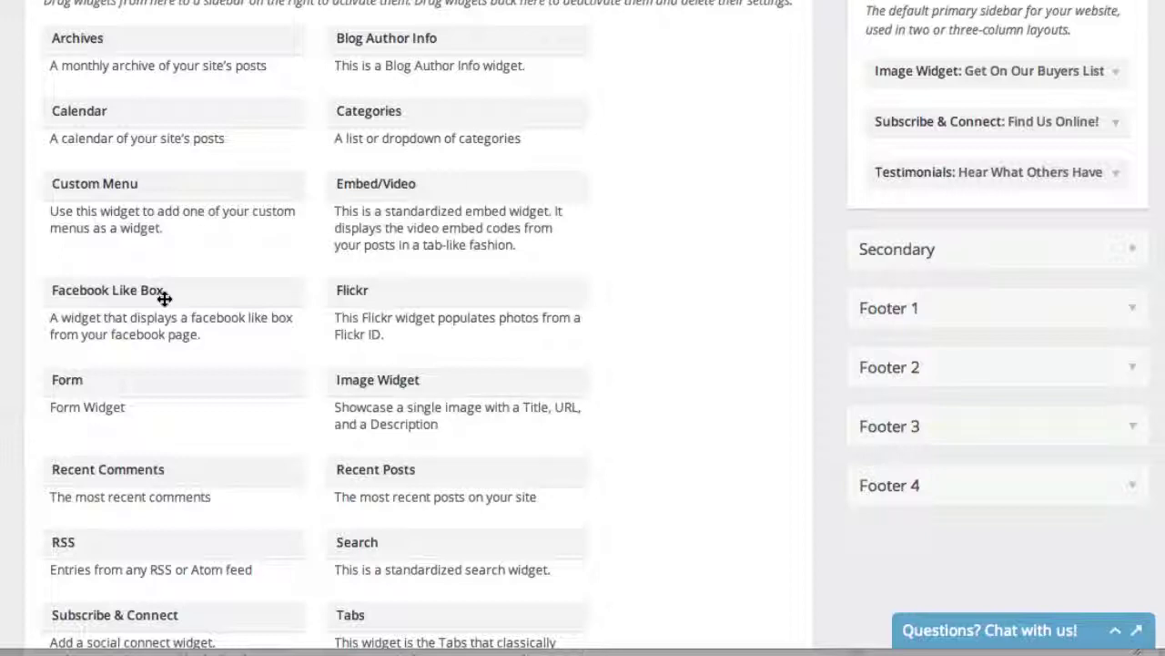
pyautogui.scroll(3, 219, 377)
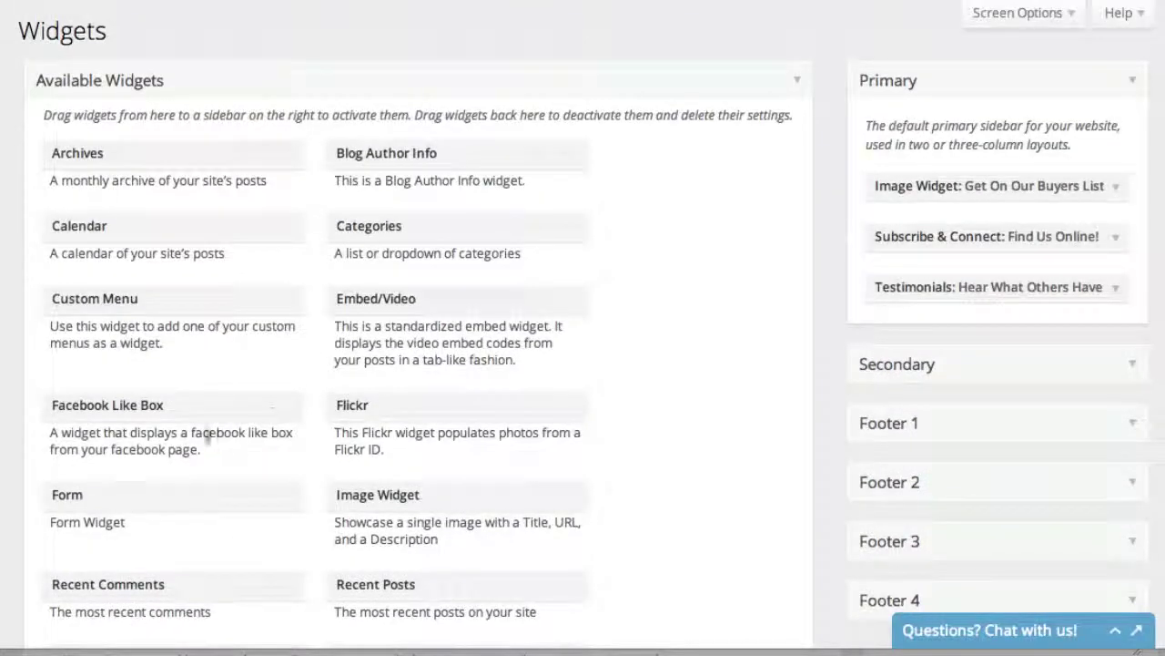
pyautogui.moveTo(154, 406); pyautogui.dragTo(983, 288)
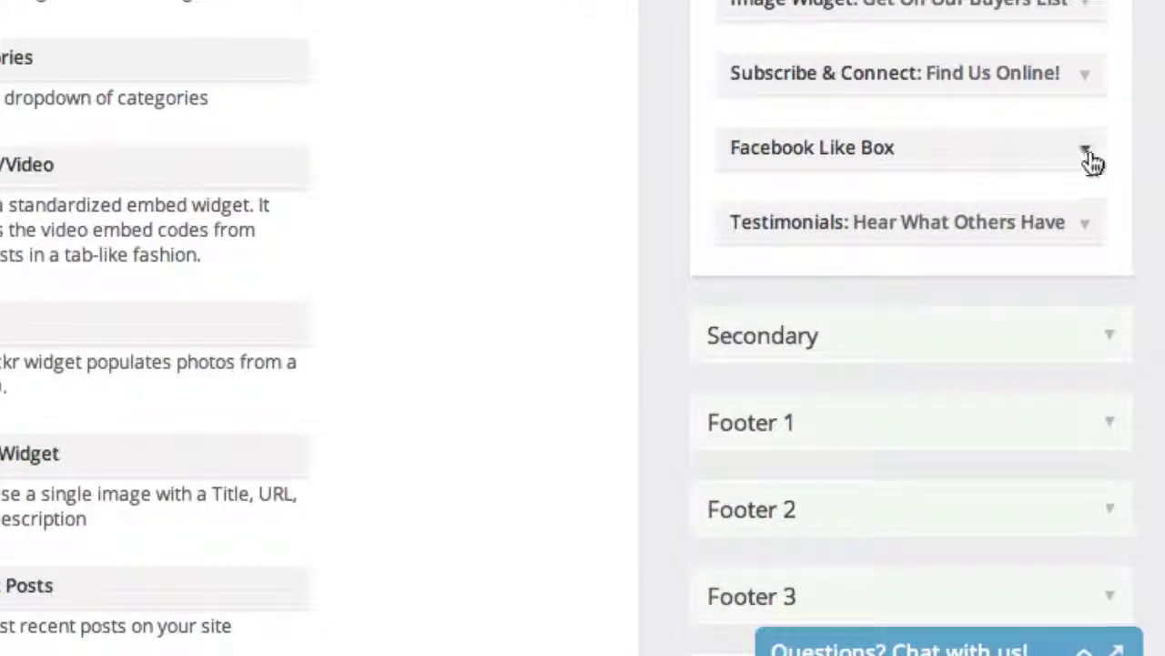
# Expand the Facebook Like Box and inspect its title field and Facebook page hint
pyautogui.click(1088, 155)
pyautogui.scroll(-2, 1106, 232)
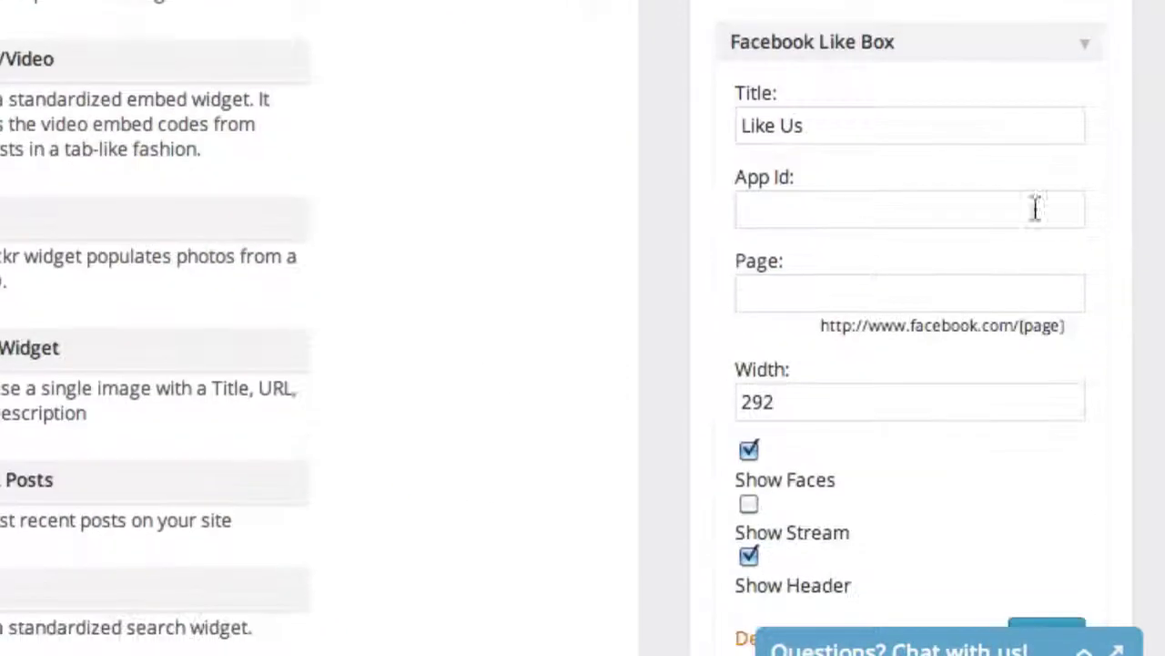
pyautogui.click(882, 127)
pyautogui.scroll(-1, 1026, 240)
pyautogui.scroll(-2, 1026, 244)
pyautogui.moveTo(821, 182); pyautogui.dragTo(1022, 188)
pyautogui.click(1023, 182)
pyautogui.click(1066, 188)
pyautogui.click(1019, 189)
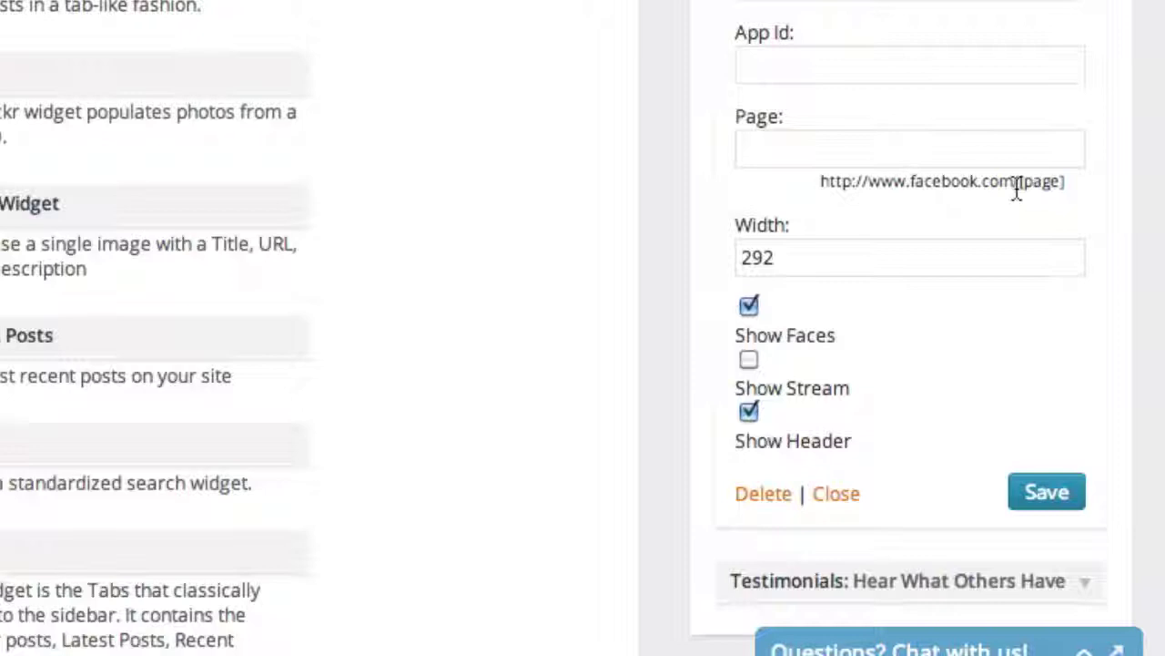
# Check the Page and Width settings, then delete the Facebook Like Box widget
pyautogui.click(1010, 155)
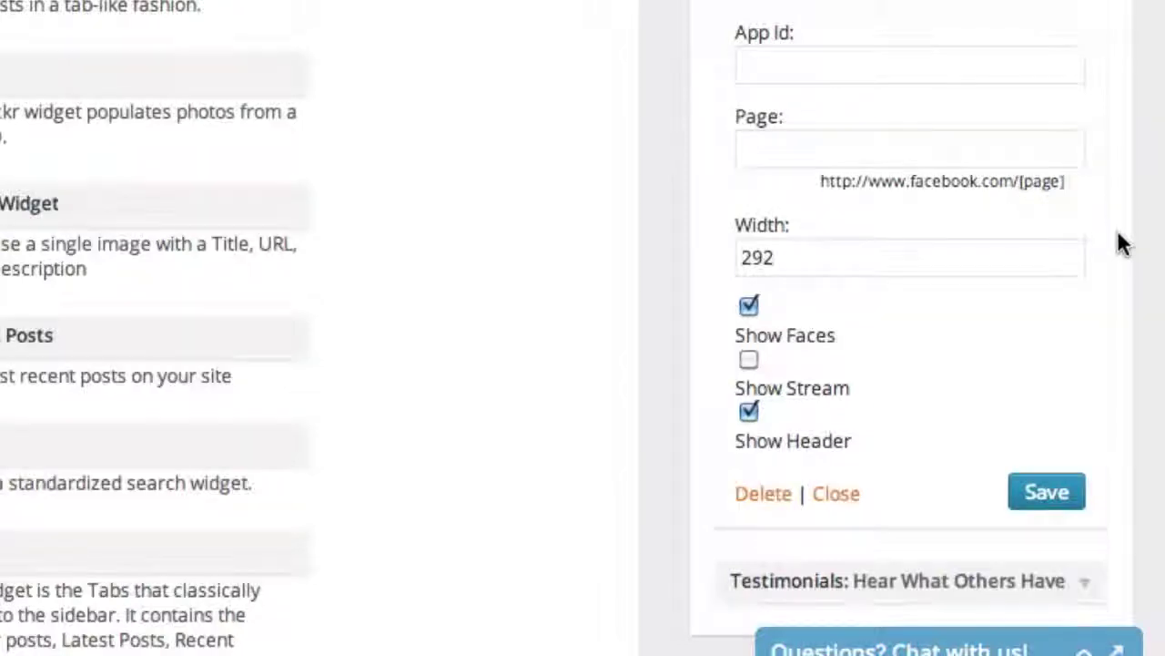
pyautogui.scroll(-3, 1118, 239)
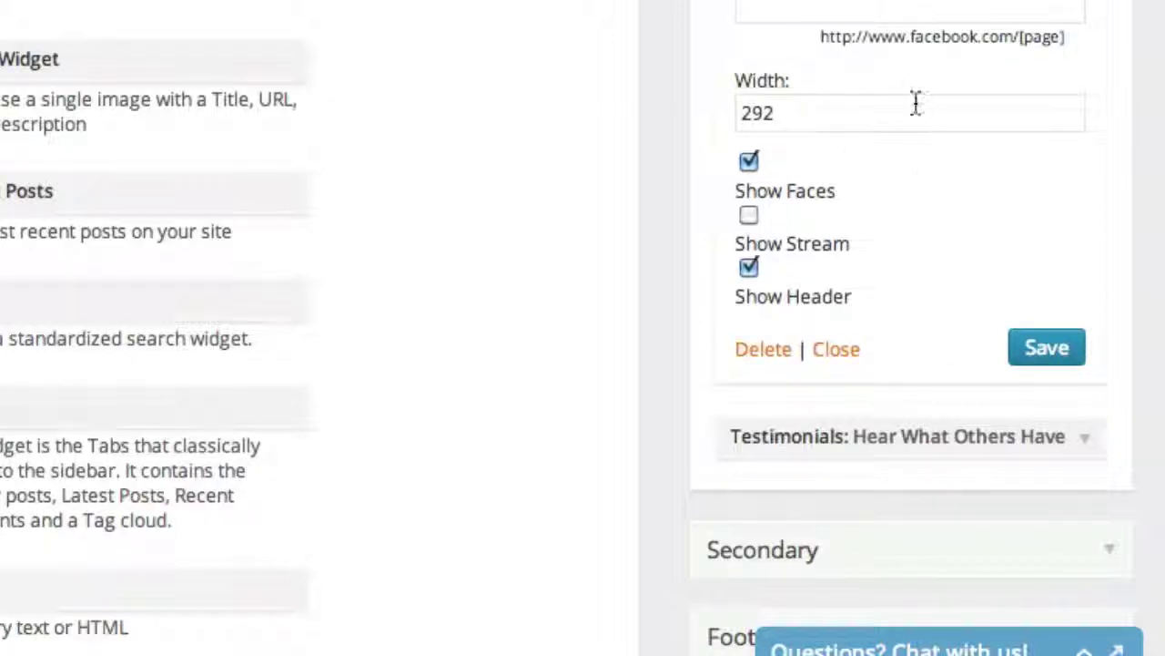
pyautogui.scroll(3, 1028, 39)
pyautogui.scroll(-2, 882, 415)
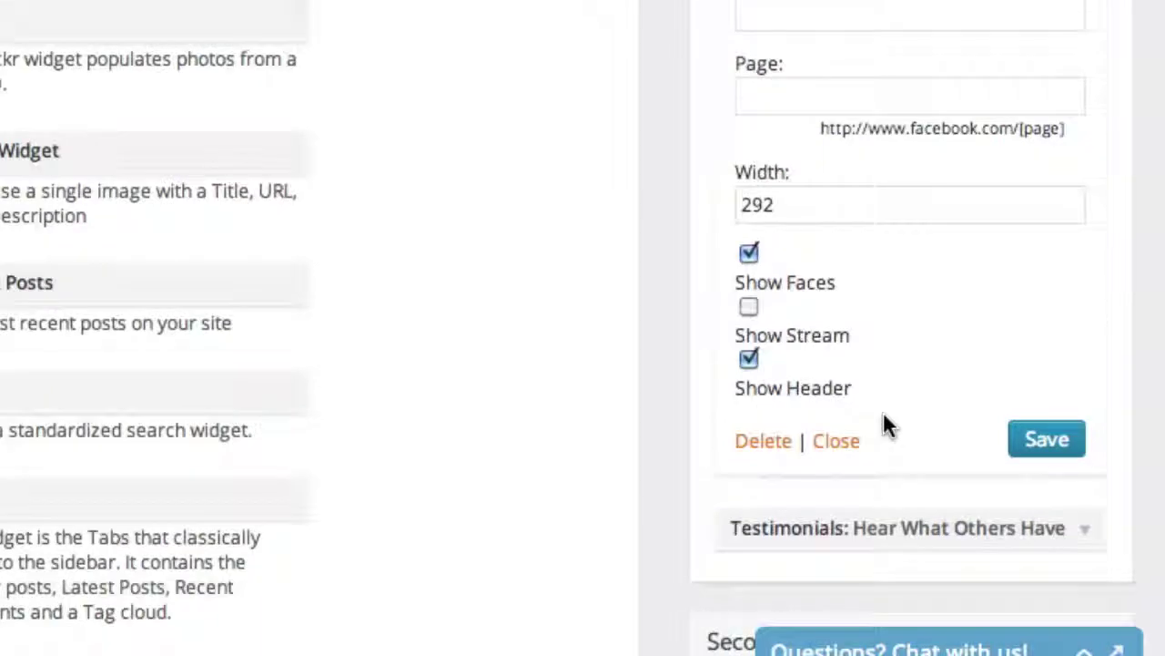
pyautogui.click(770, 441)
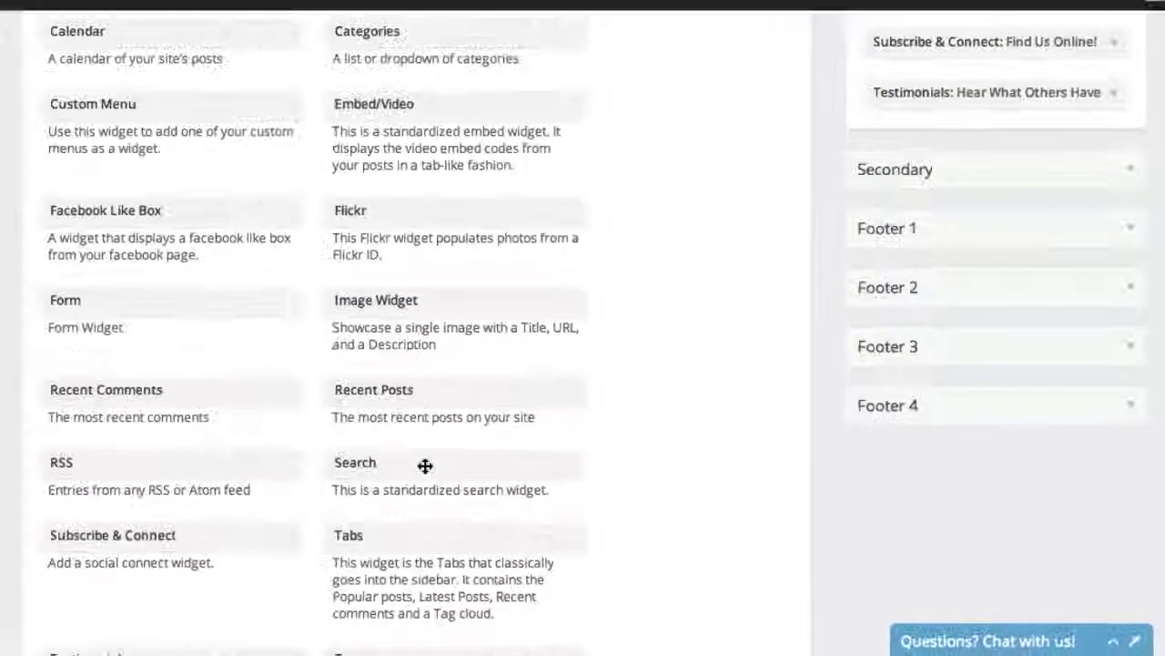
# Expand the 'Get On Our Buyers List' image widget in the Primary sidebar and view its settings
pyautogui.scroll(-1, 425, 465)
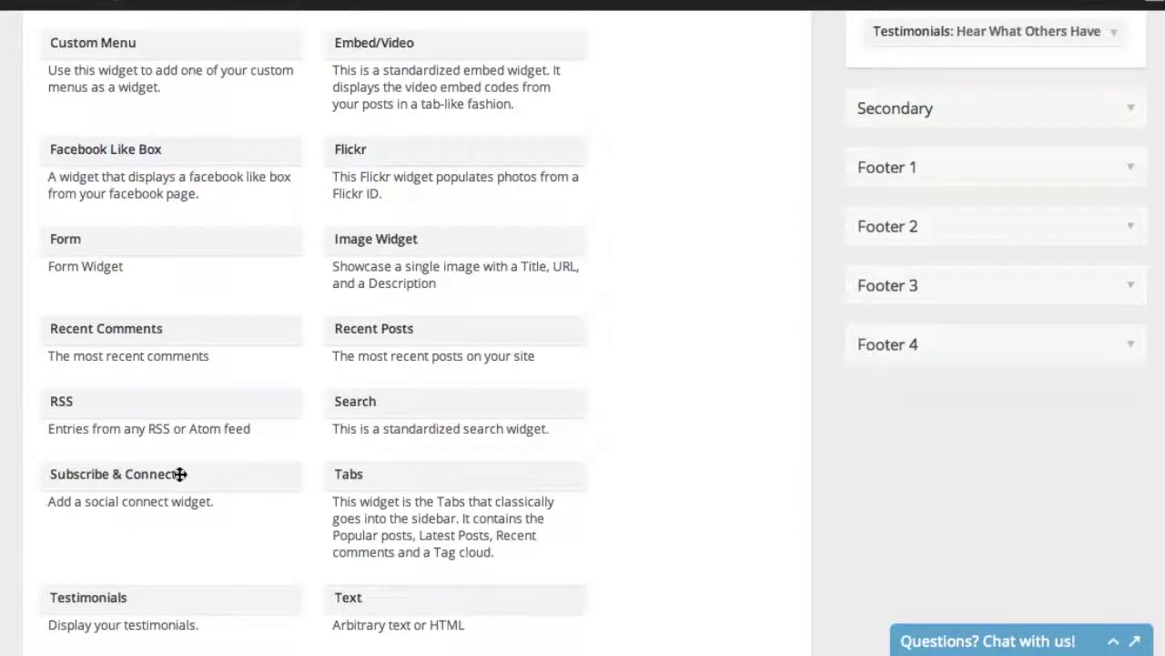
pyautogui.scroll(-2, 173, 473)
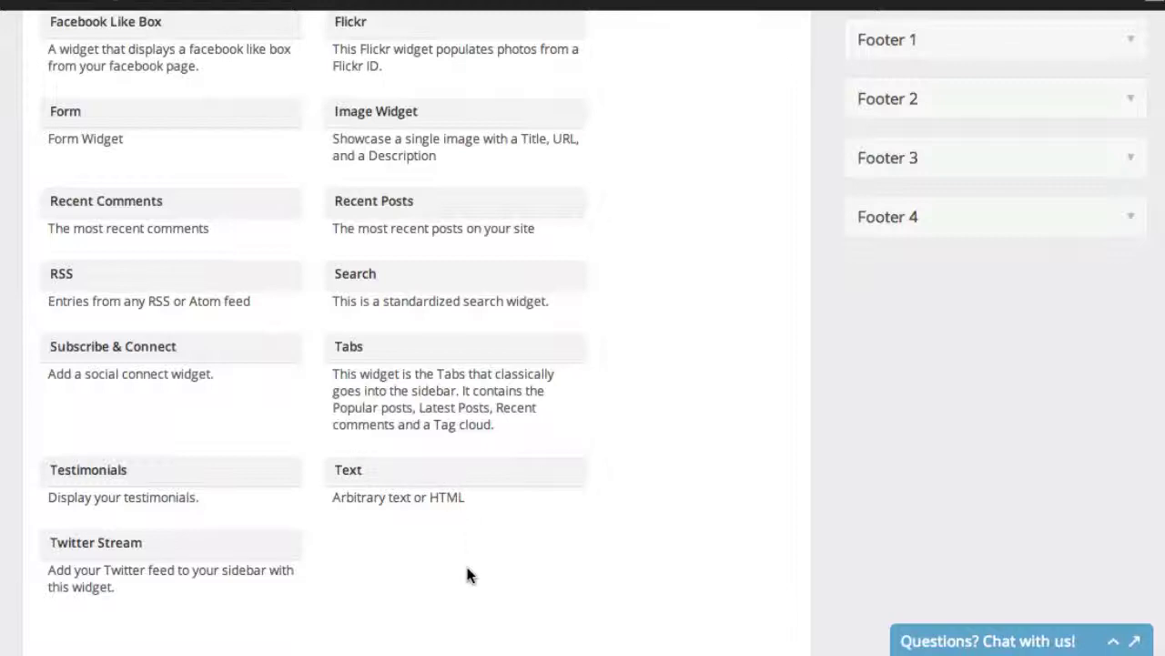
pyautogui.scroll(-1, 469, 574)
pyautogui.scroll(5, 406, 549)
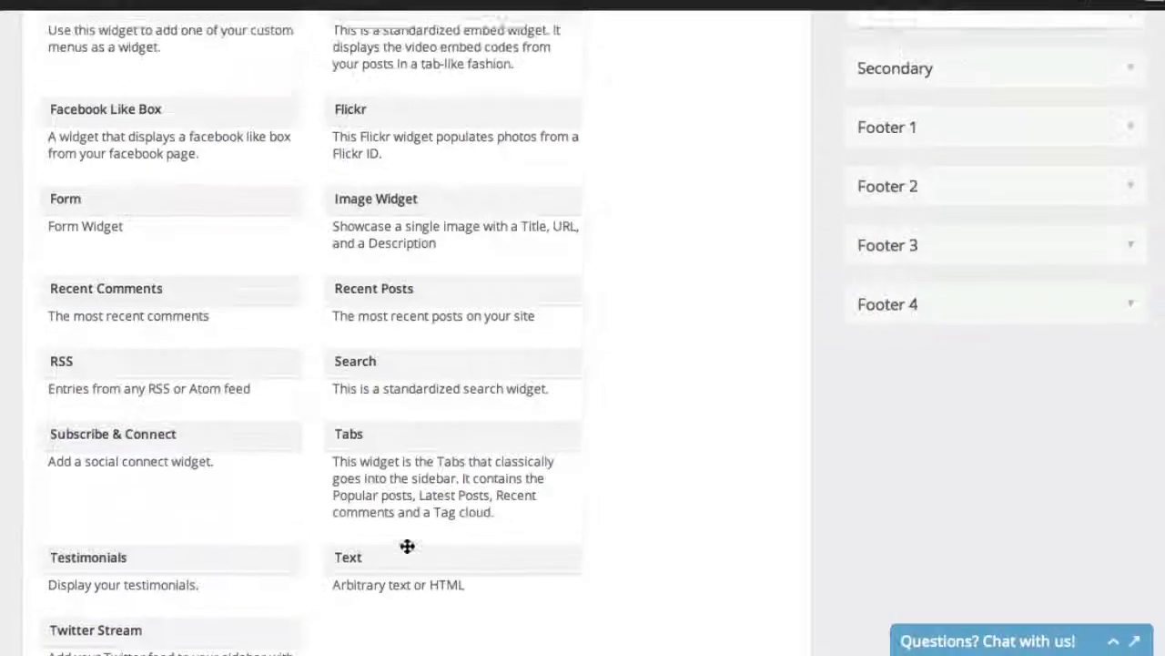
pyautogui.scroll(3, 406, 551)
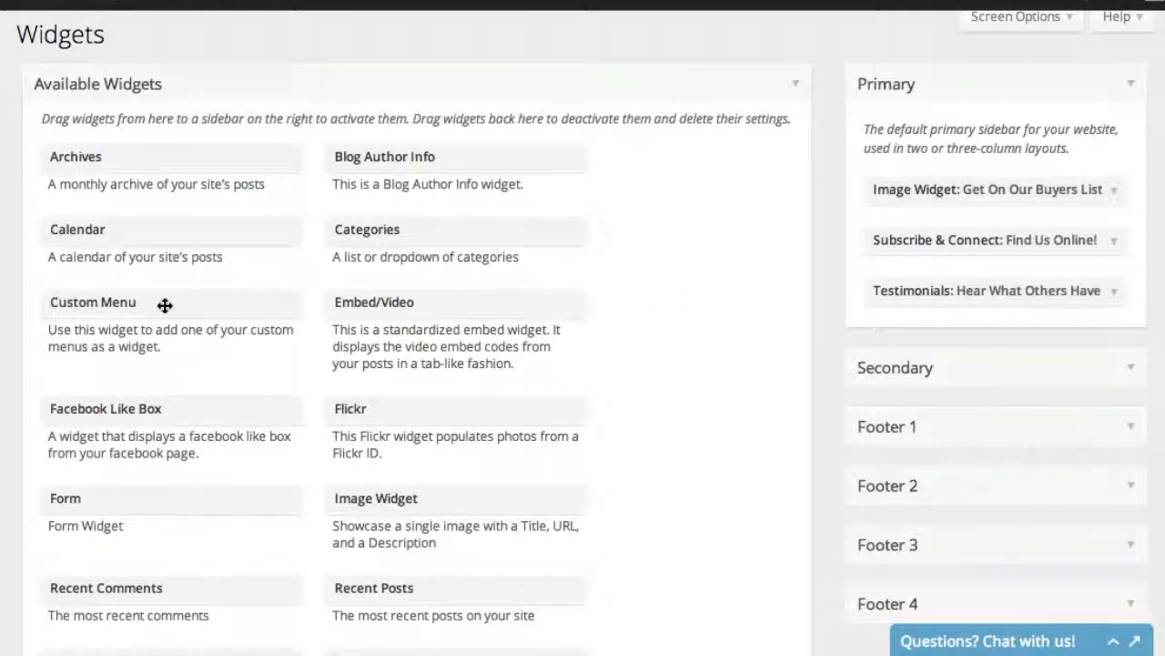
pyautogui.scroll(-10, 665, 365)
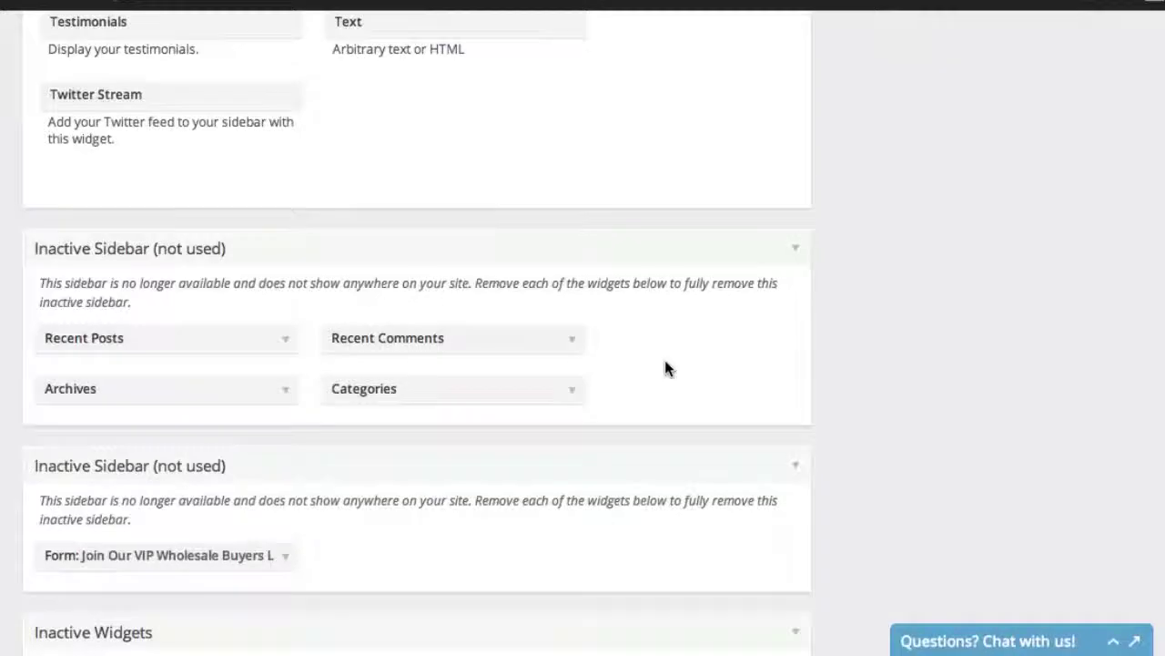
pyautogui.scroll(-2, 664, 368)
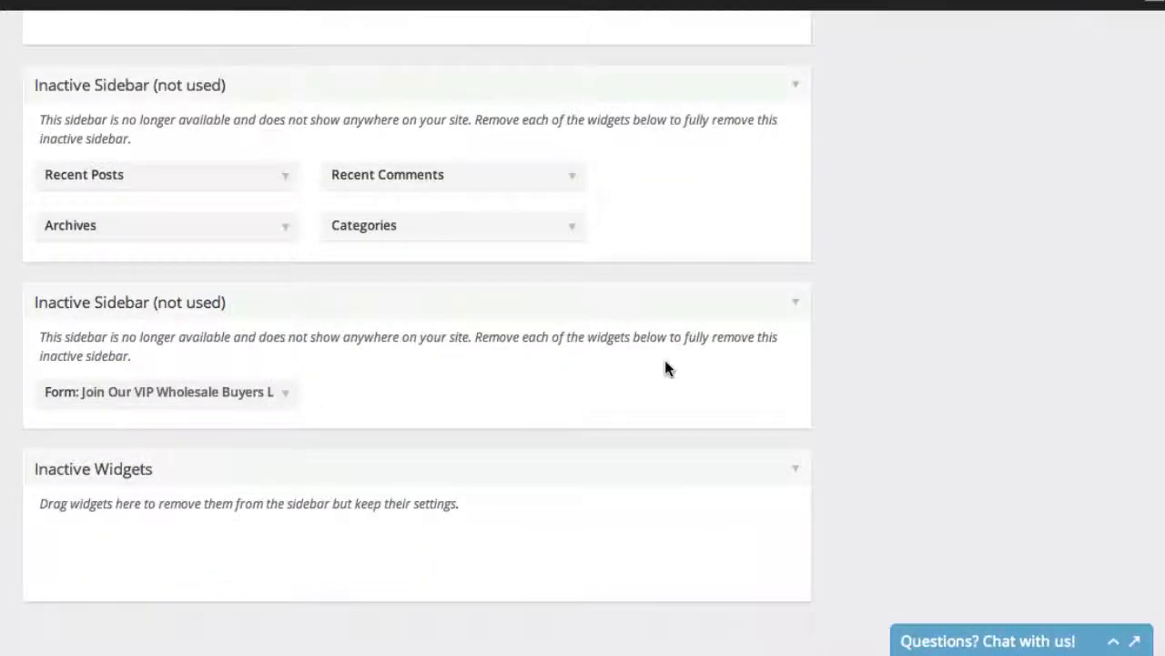
pyautogui.scroll(12, 664, 364)
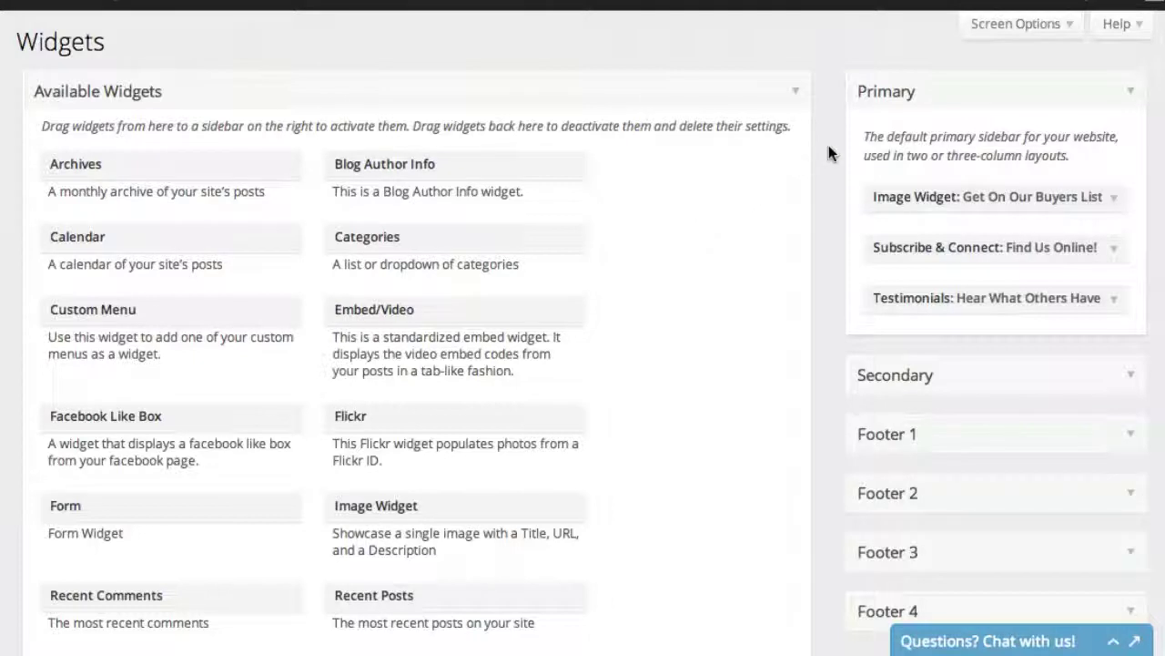
pyautogui.scroll(-1, 1039, 204)
pyautogui.scroll(1, 1027, 205)
pyautogui.click(1118, 200)
pyautogui.scroll(-3, 1133, 310)
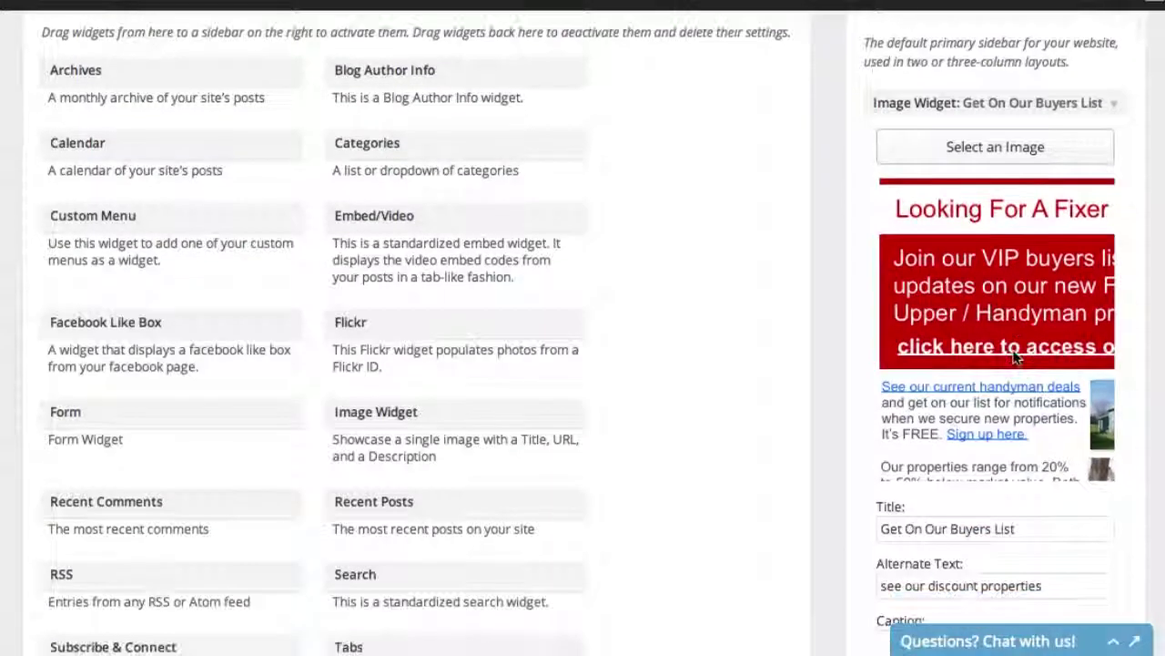
pyautogui.scroll(-2, 1016, 351)
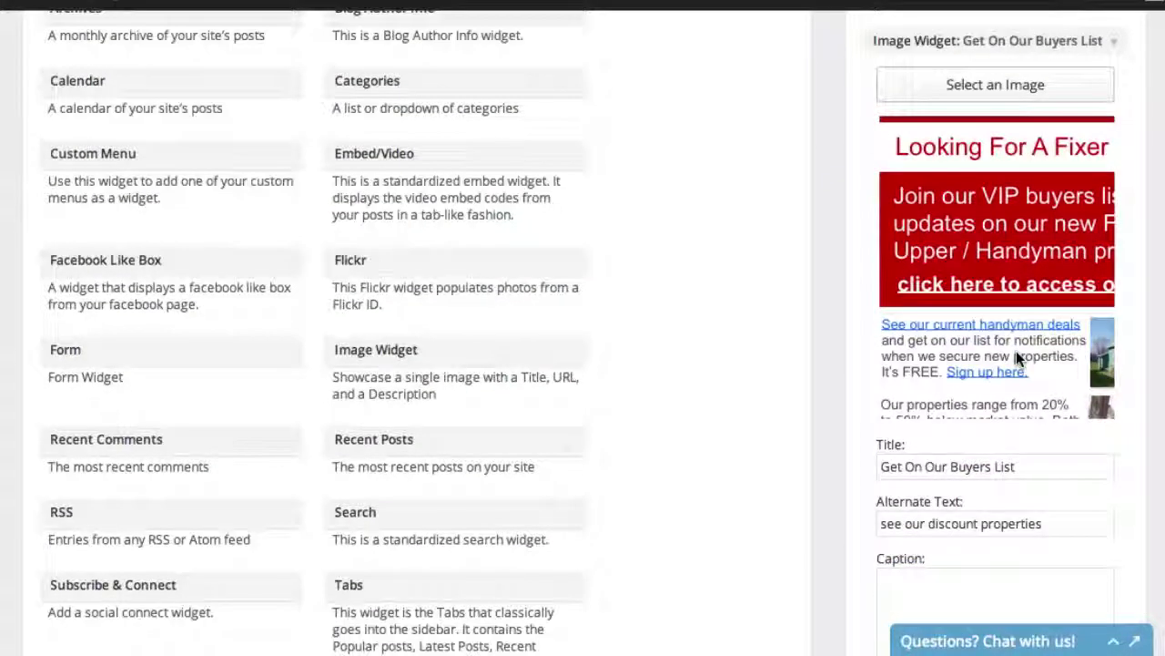